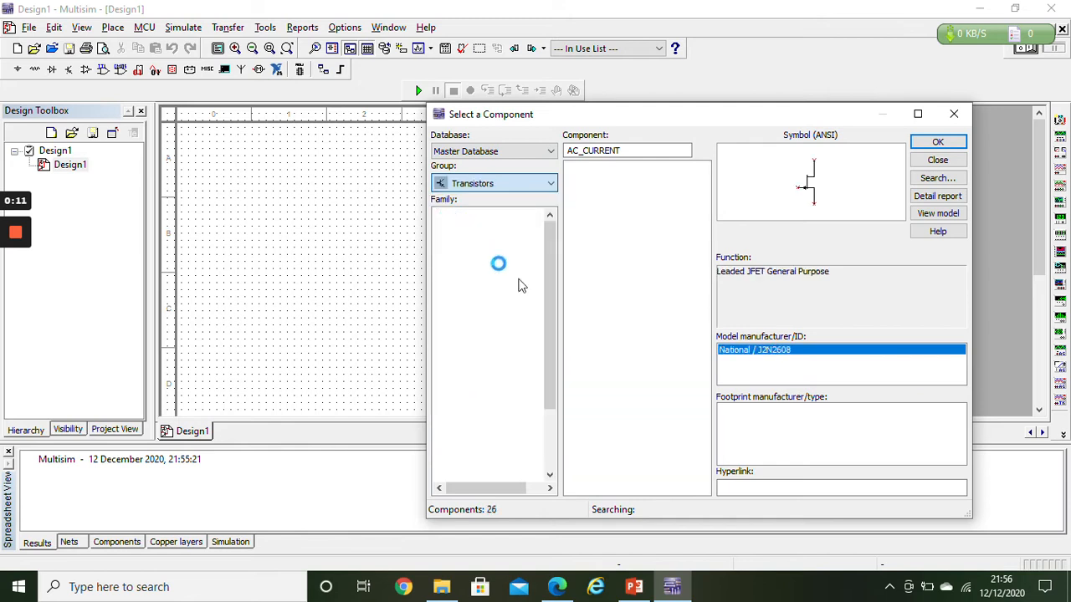
Place a 2N5432 transistor from the JFET_N family on the schematic
left_click(473, 447)
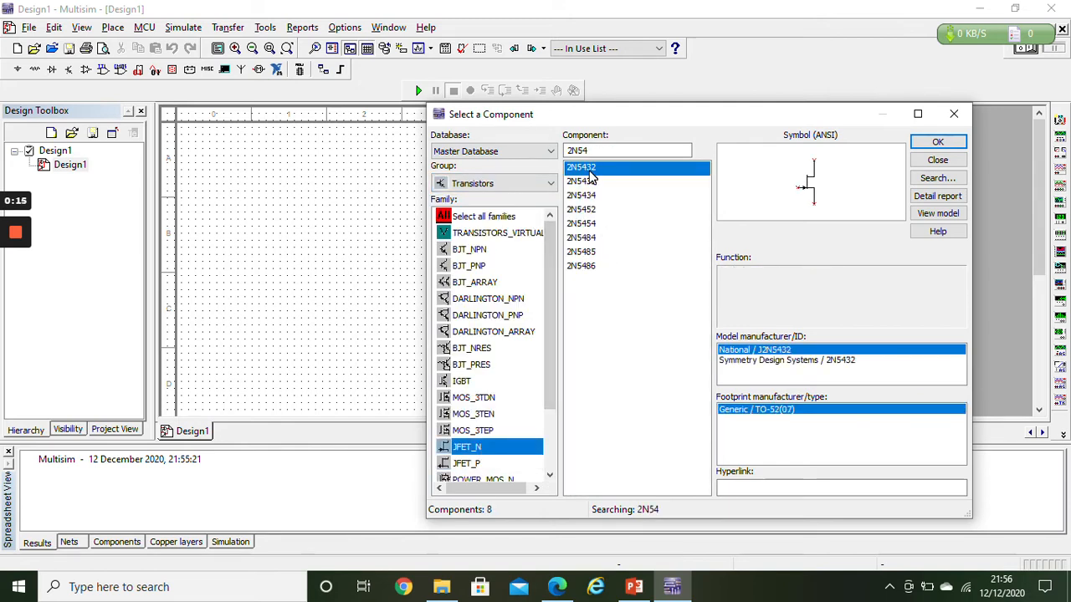
double_click(588, 169)
left_click(478, 236)
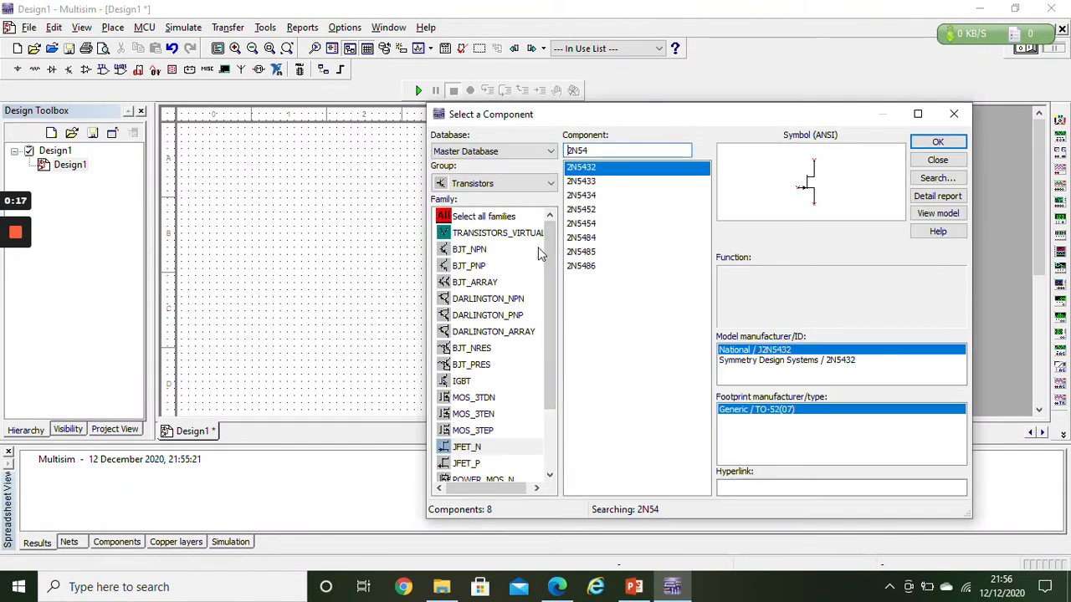
Place a 10.0 MΩ resistor from the Basic group below and to the left of the JFET
left_click_drag(551, 255, 558, 331)
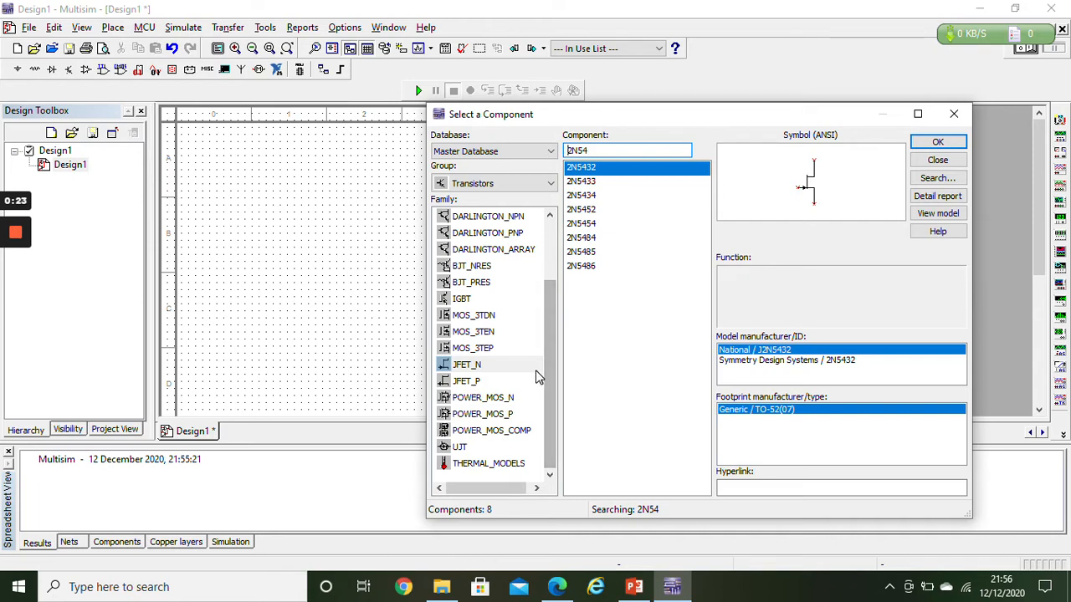
left_click_drag(551, 351, 551, 307)
left_click(502, 183)
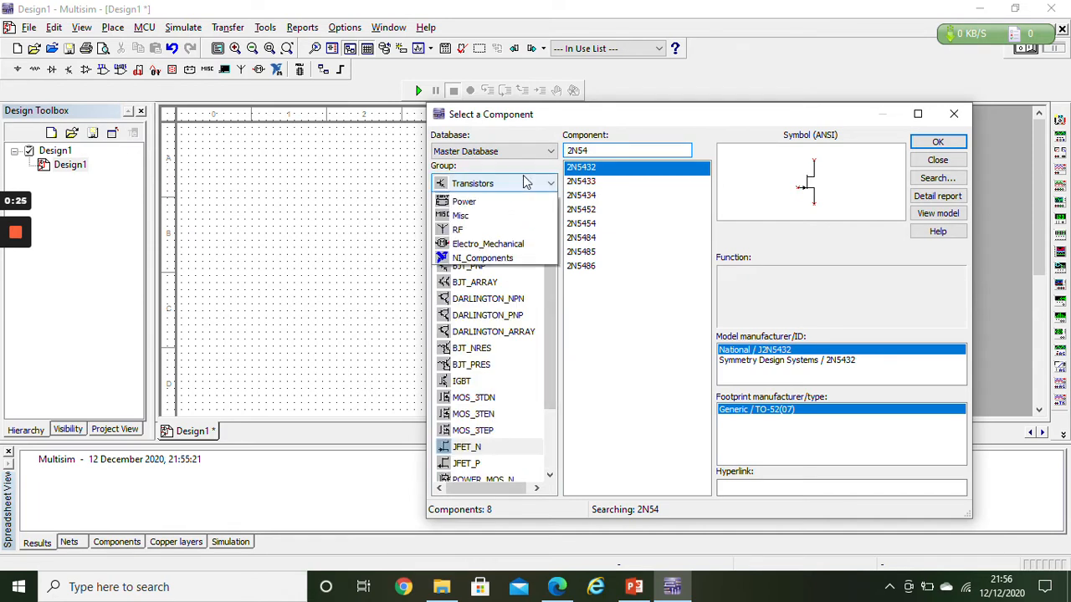
left_click(469, 229)
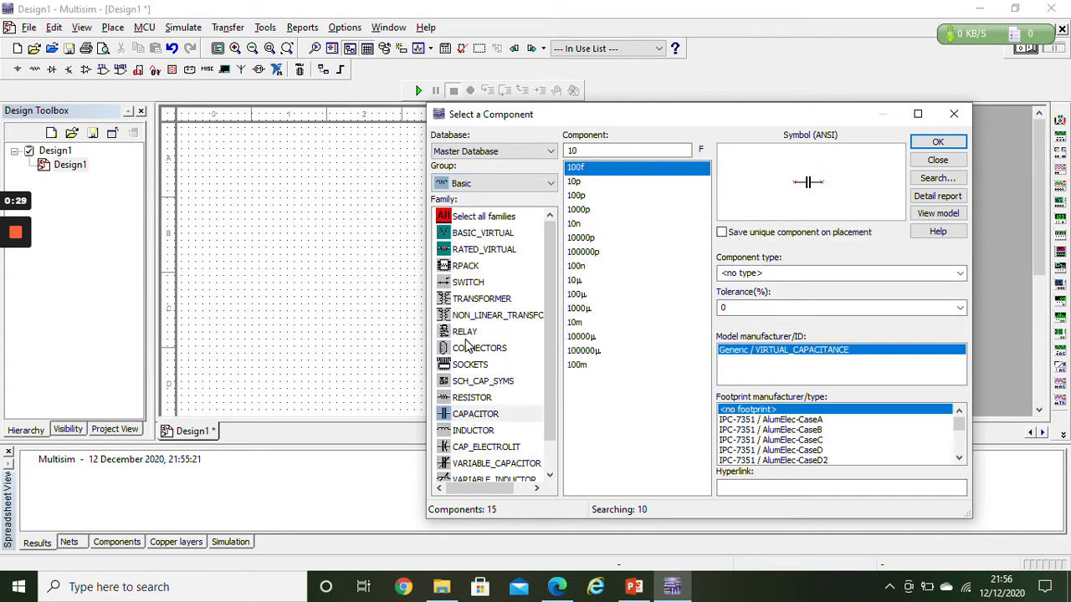
double_click(500, 397)
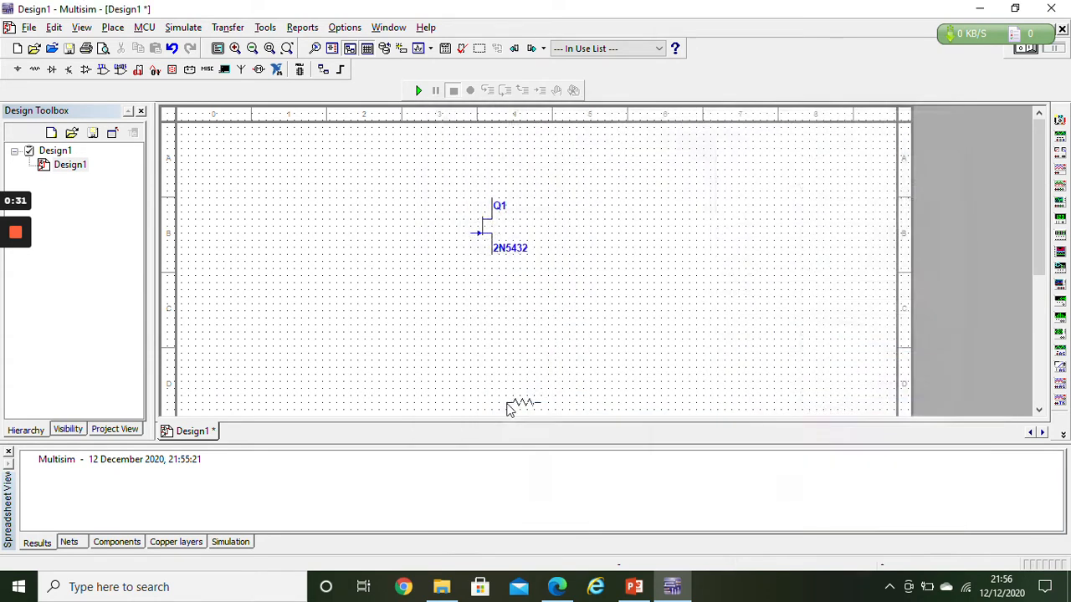
left_click(572, 323)
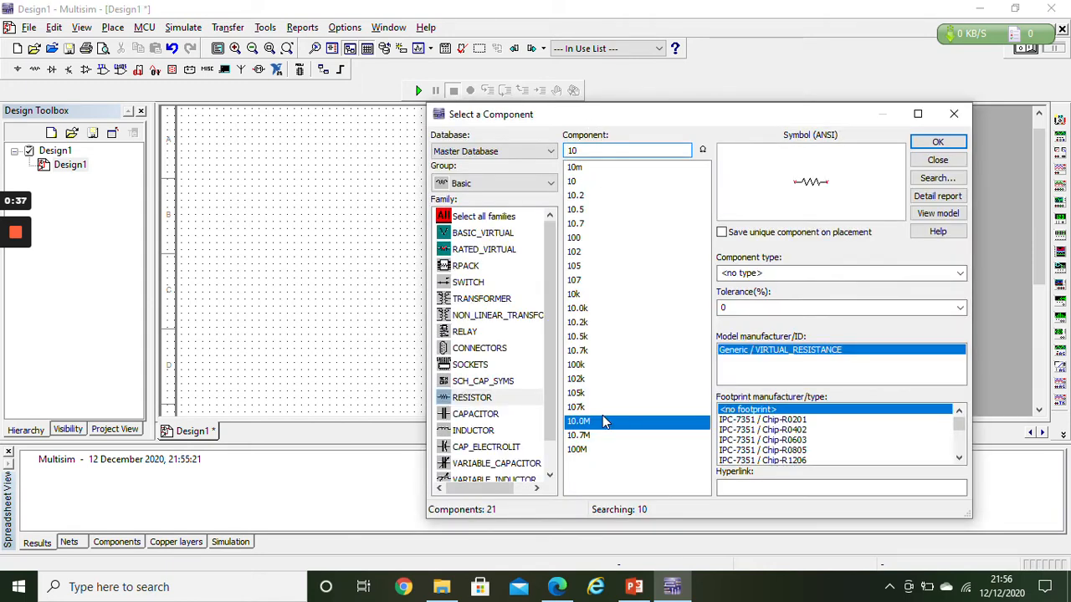
key("Escape")
left_click(382, 298)
Place two 10 kΩ resistors, one below the JFET and one above and to its right
type("k")
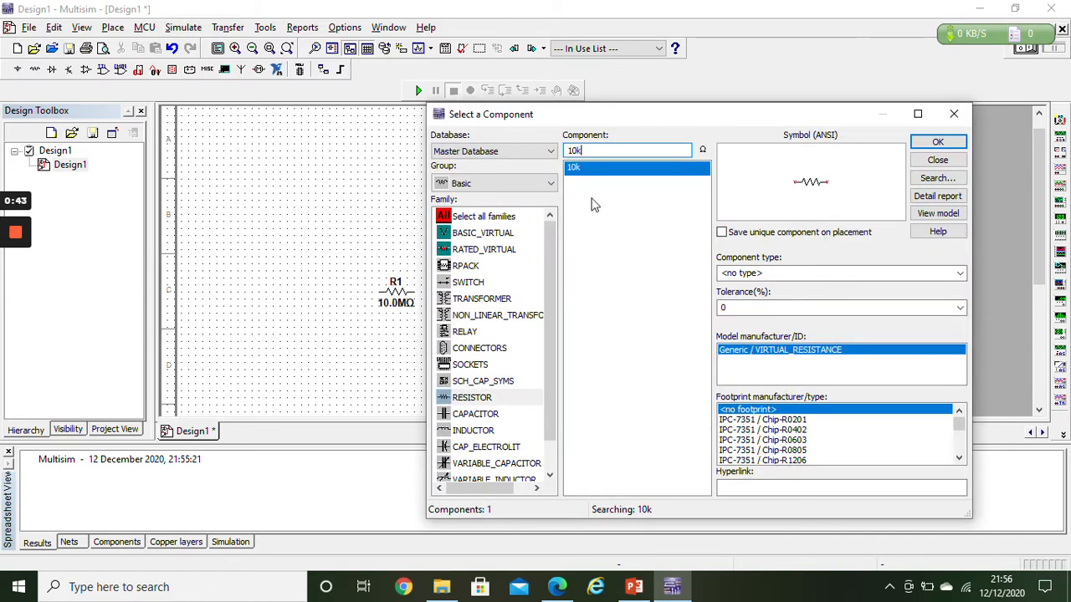
double_click(586, 169)
left_click(564, 285)
double_click(590, 169)
left_click(600, 261)
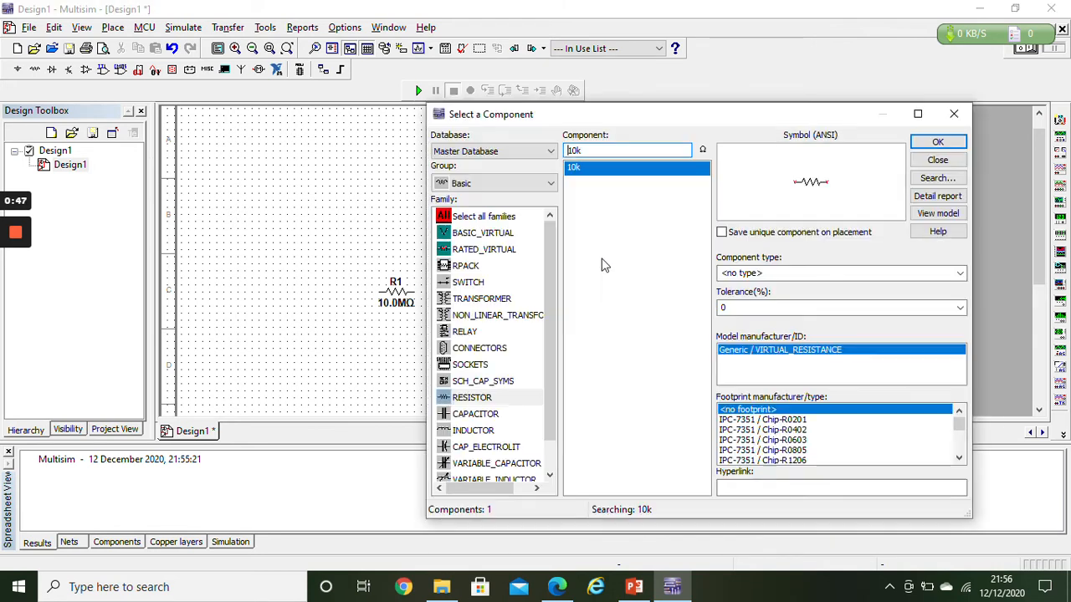
Place a 10 µF capacitor from the CAPACITOR family to the right of resistor R2
left_click_drag(838, 115, 735, 244)
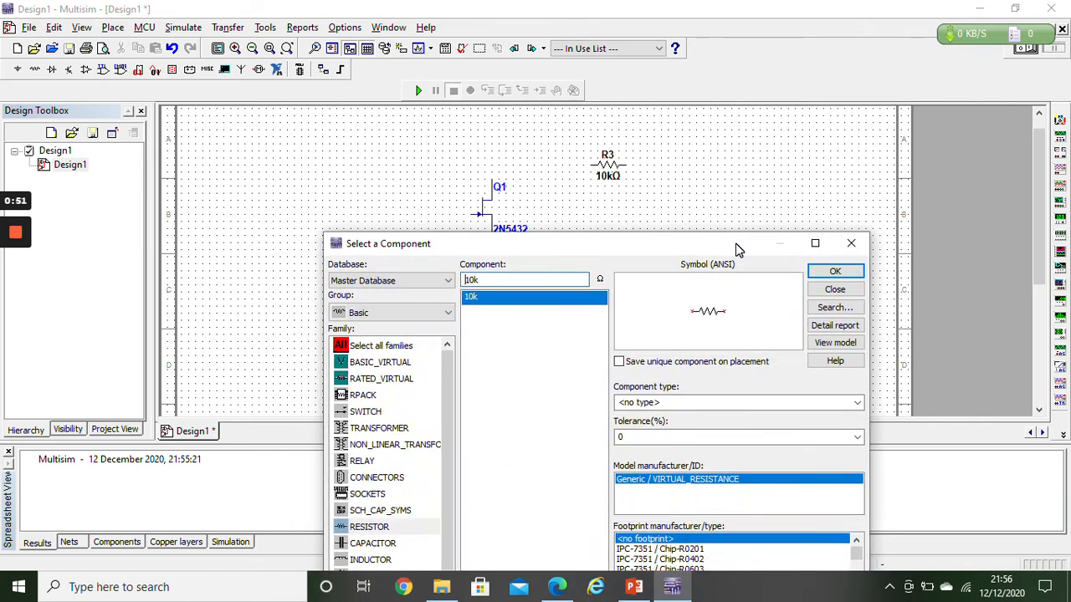
left_click_drag(736, 248, 751, 140)
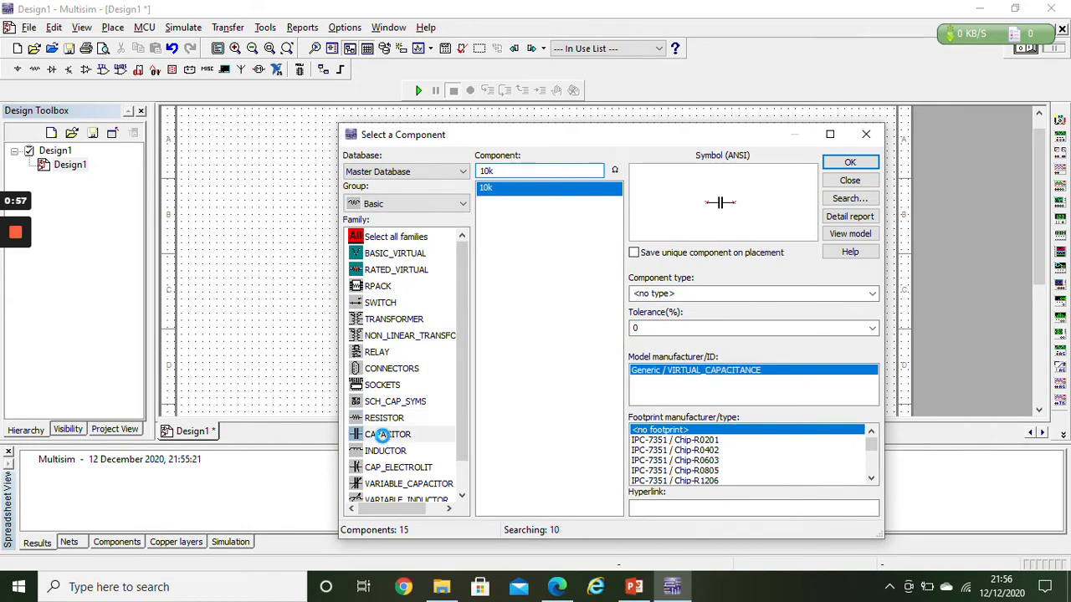
left_click(385, 435)
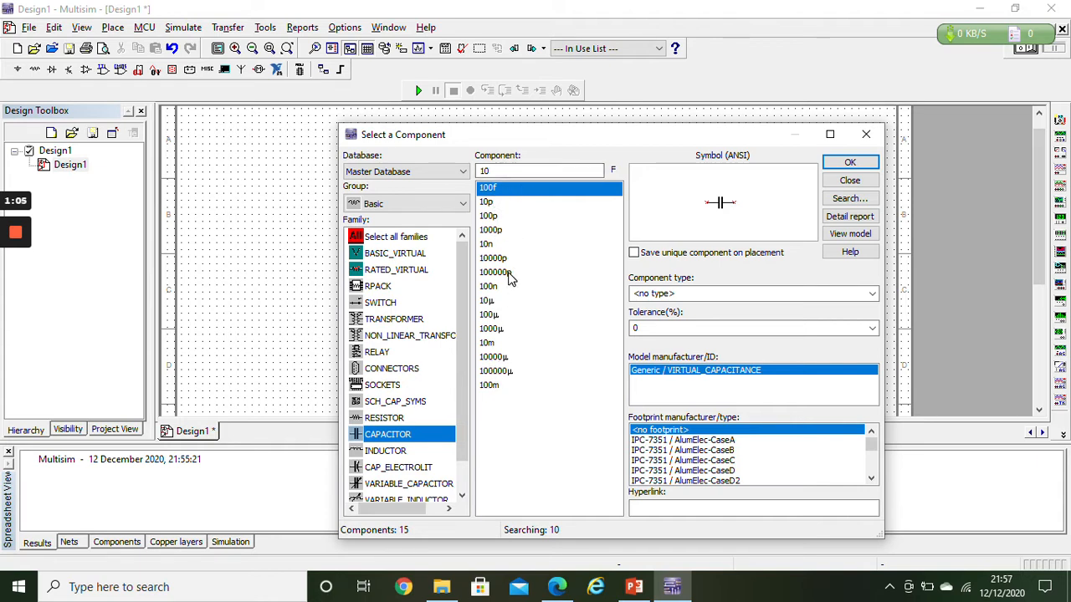
double_click(493, 301)
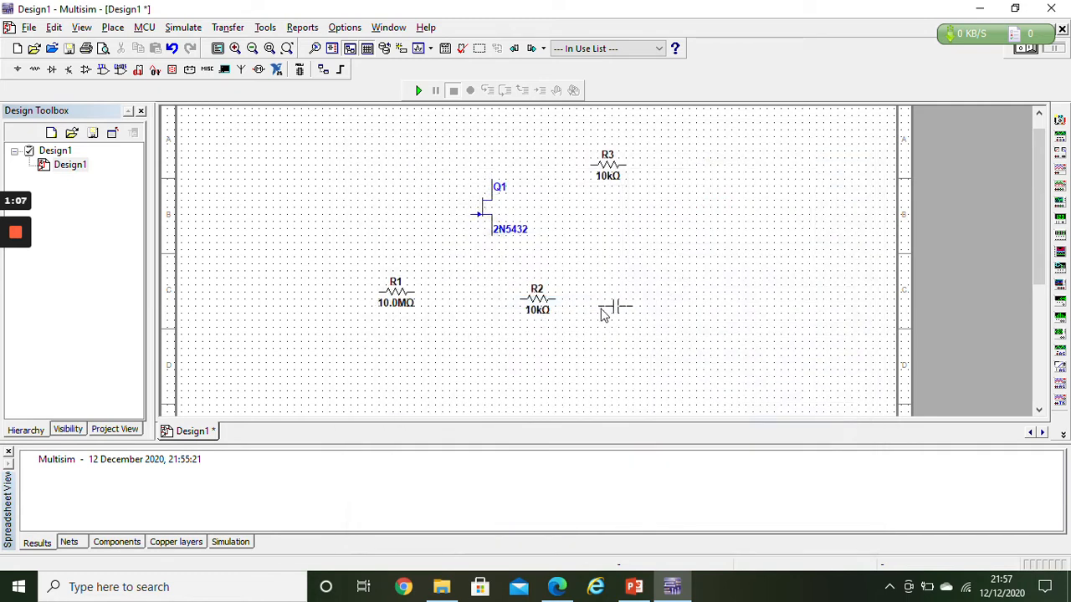
left_click(635, 297)
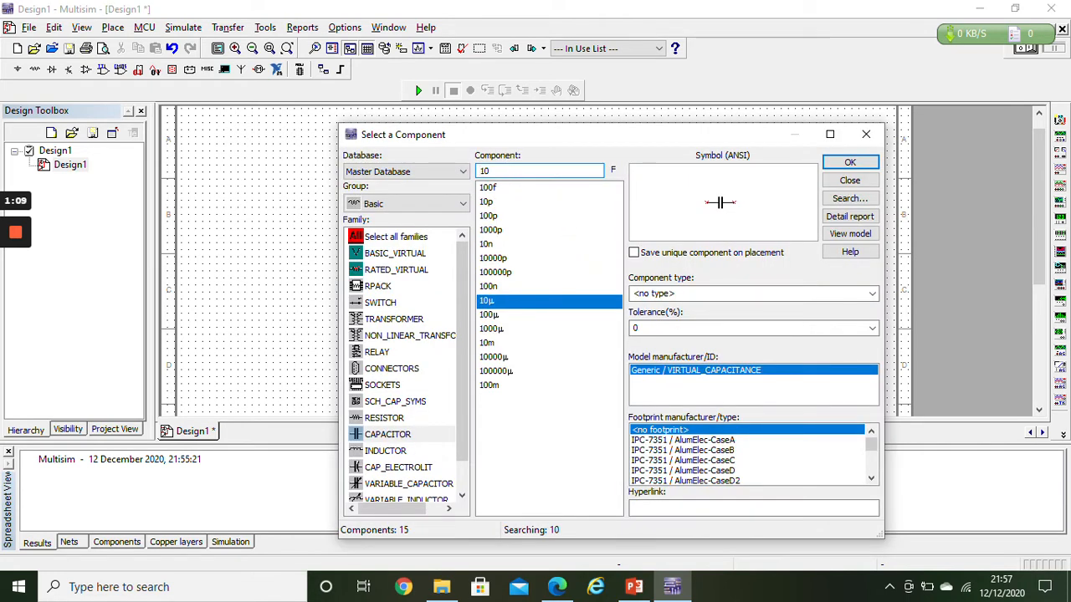
Find the 0.1 µF capacitor and place it between the JFET's gate and resistor R1
type("0.")
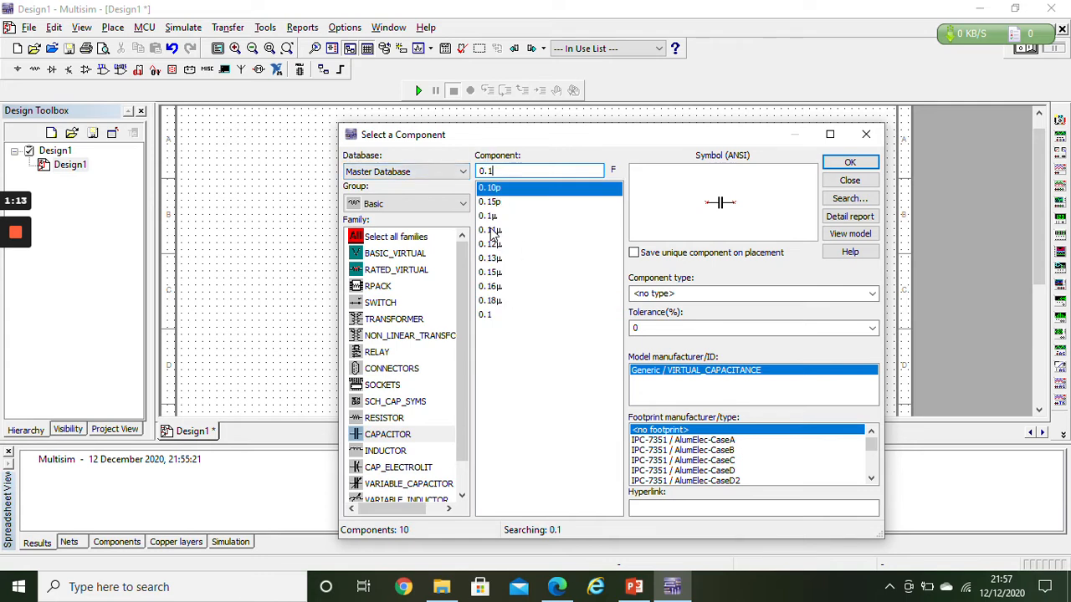
double_click(490, 217)
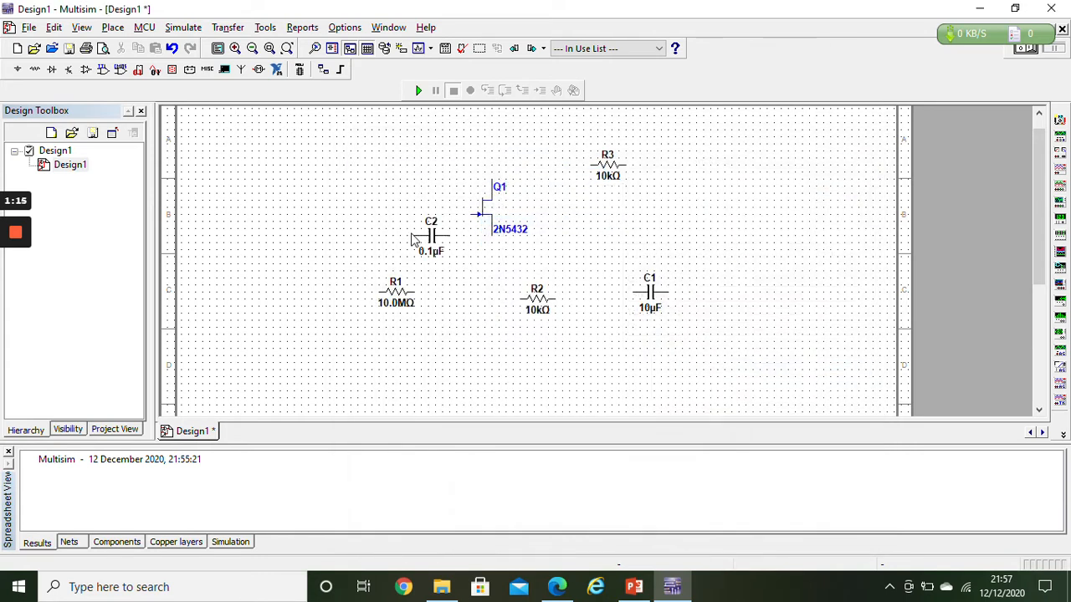
left_click(411, 240)
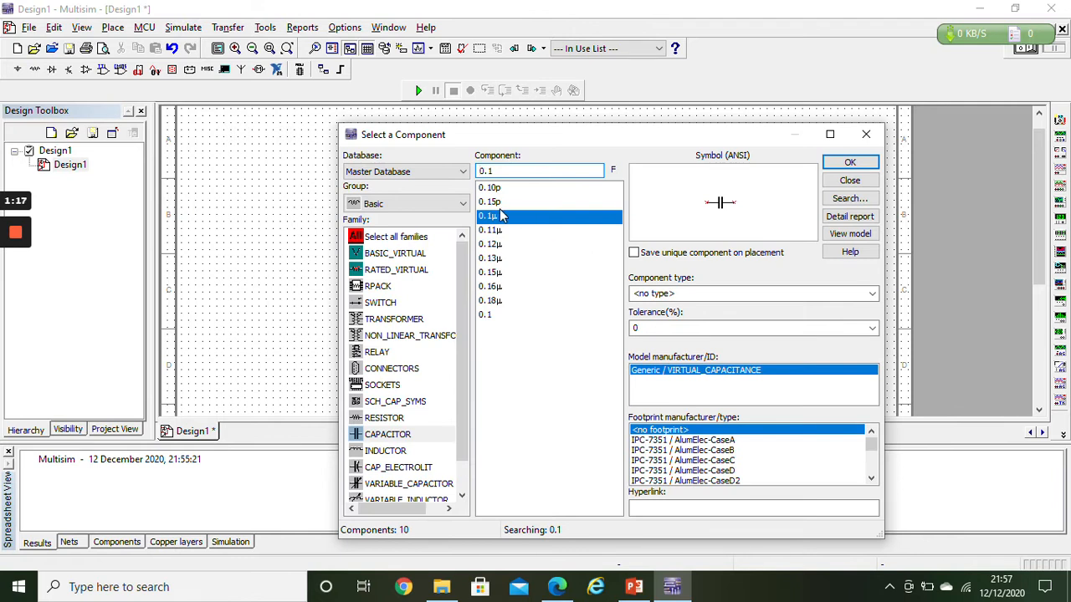
Switch to the Sources component group and try to place a digital ground (DGND) below resistor R2
left_click(436, 204)
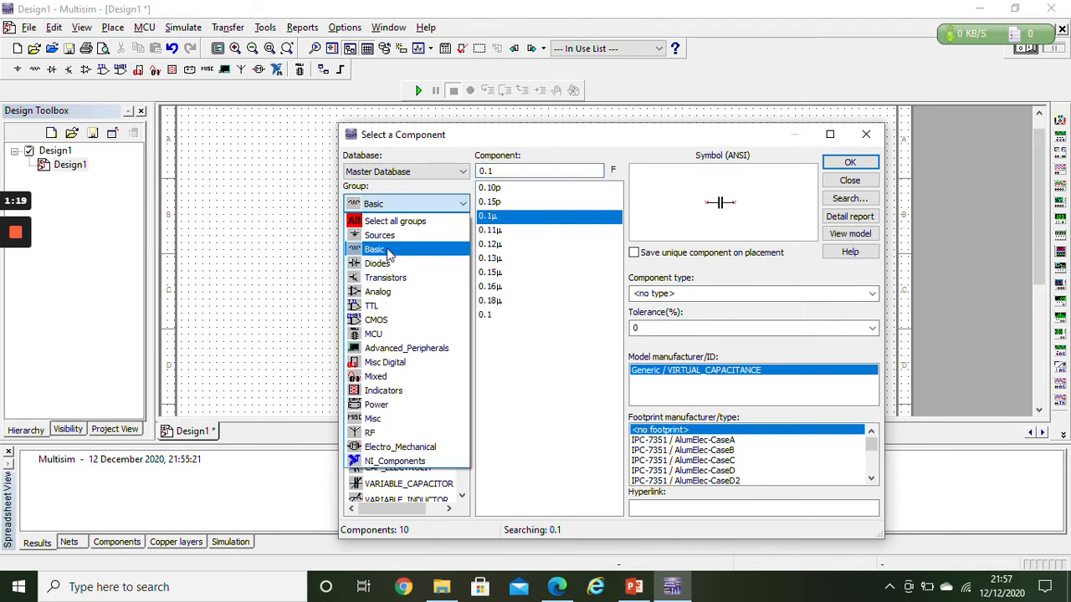
left_click(380, 235)
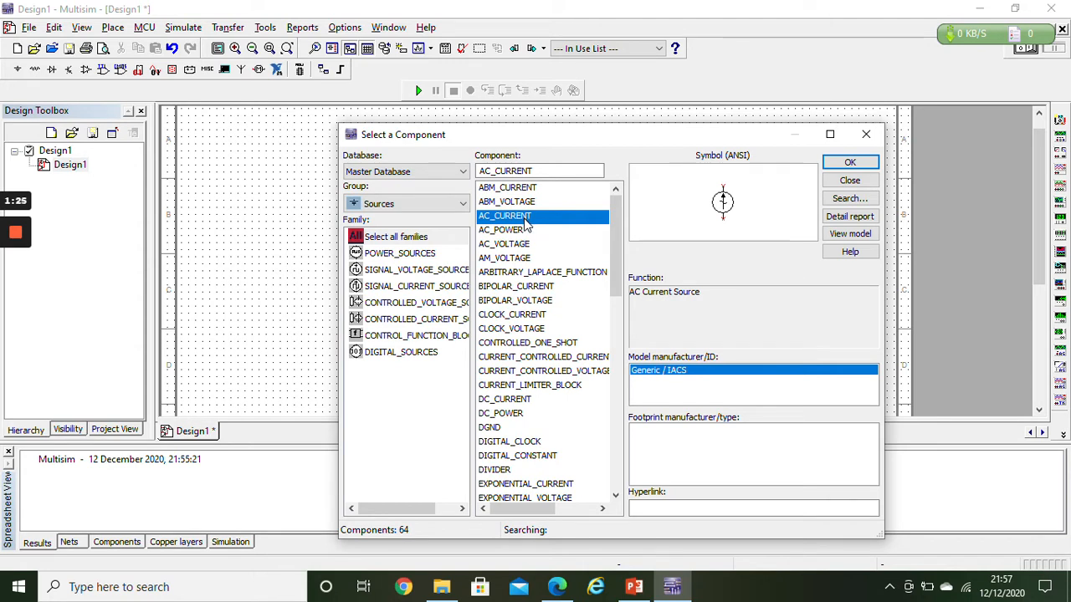
double_click(492, 427)
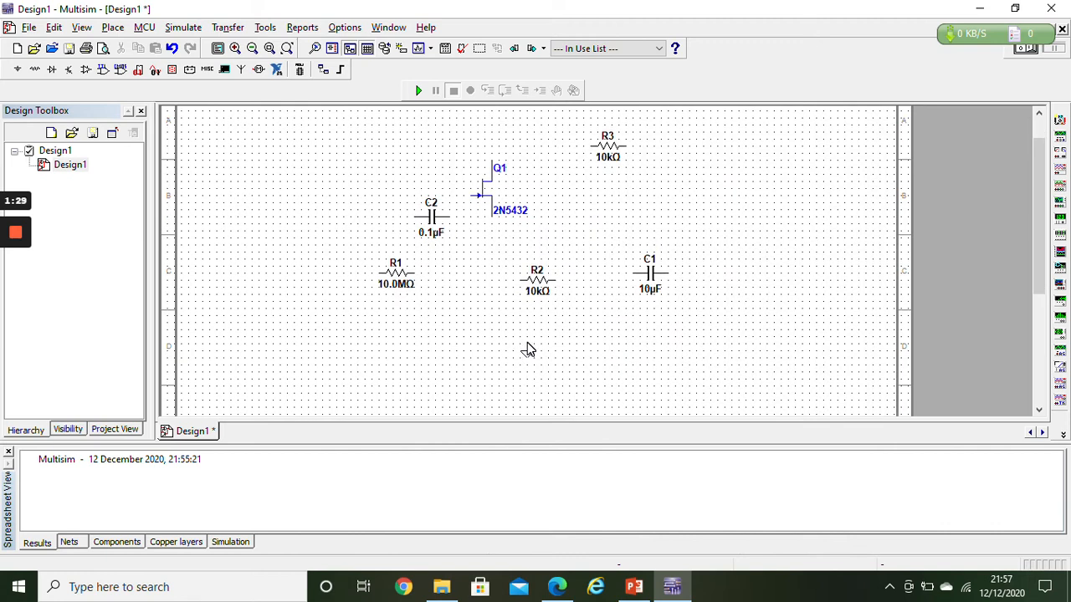
left_click(527, 339)
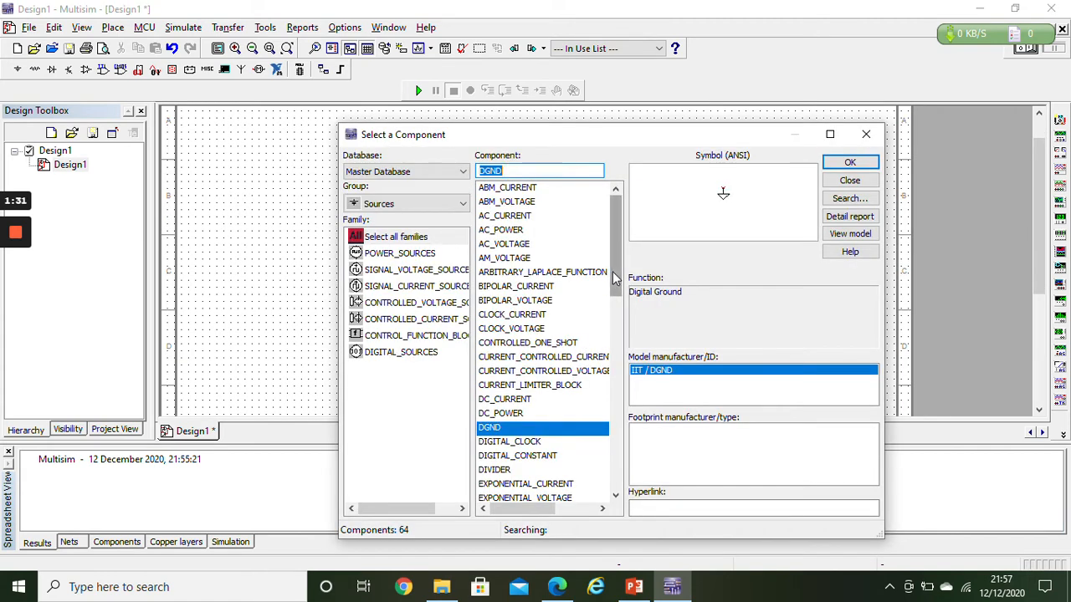
Place a VDD supply from the Sources group to the right of the JFET
left_click_drag(616, 277, 622, 410)
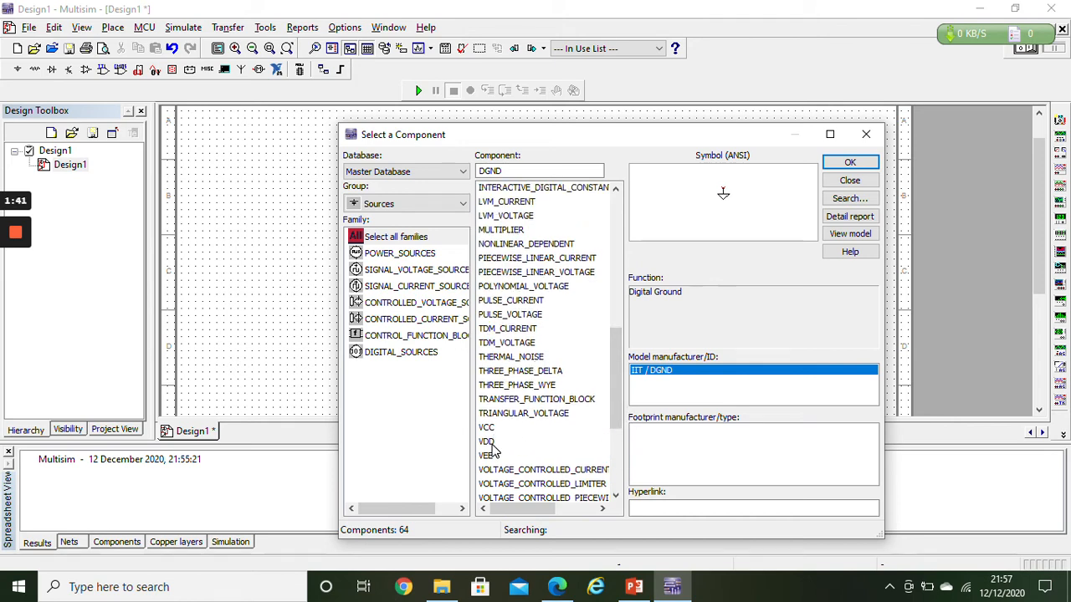
double_click(487, 441)
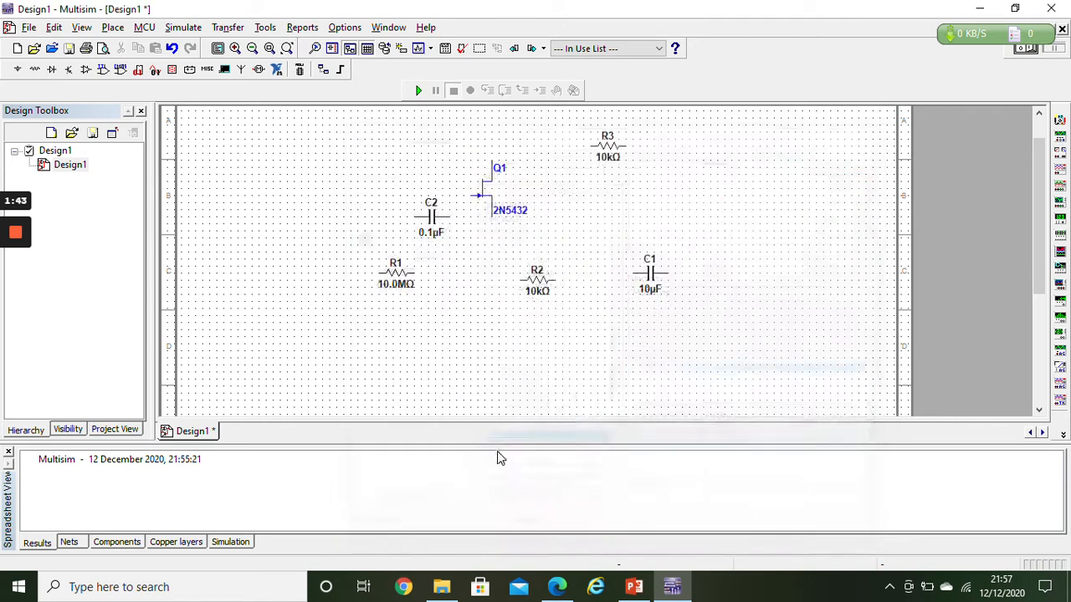
left_click(579, 198)
Place an analog GROUND symbol below and to the right of R2, and close the component browser
left_click_drag(624, 340, 609, 322)
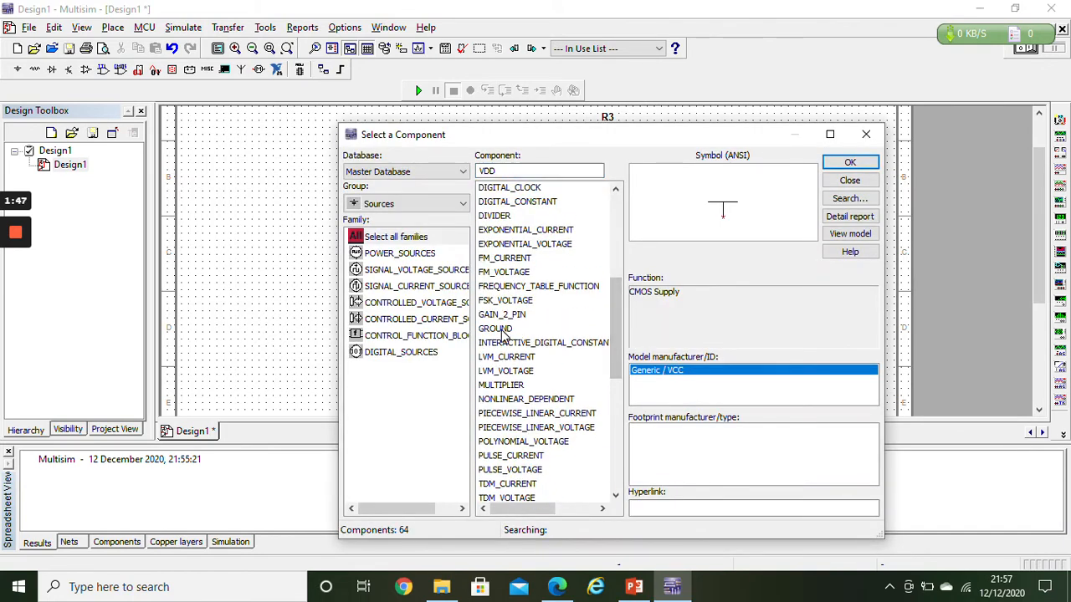
double_click(502, 328)
left_click(581, 299)
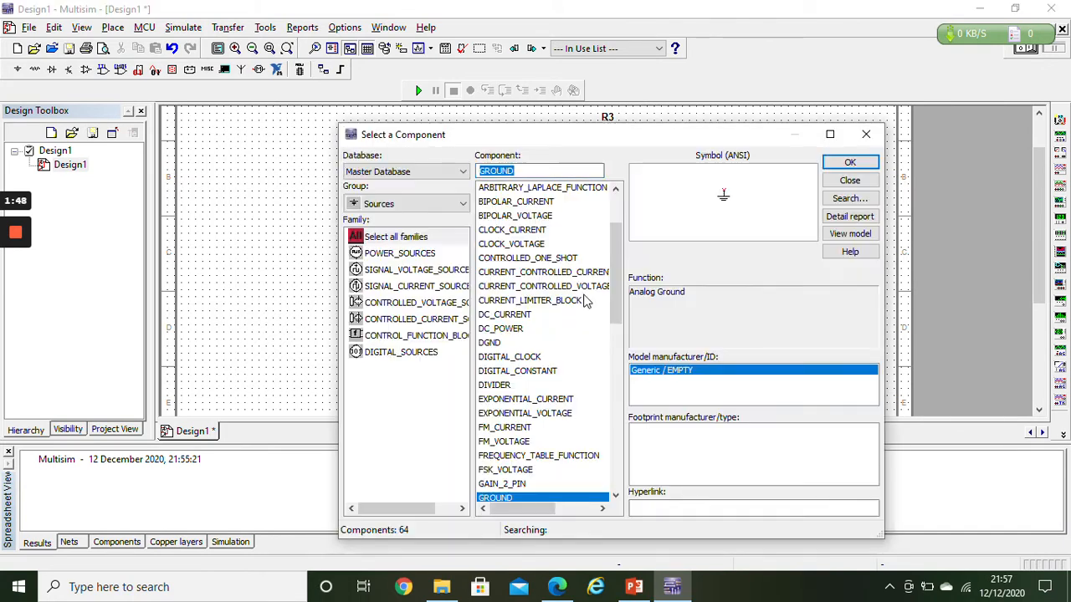
left_click(866, 136)
Set the VDD supply's voltage to 10 V
scroll(1044, 168, "up", 3)
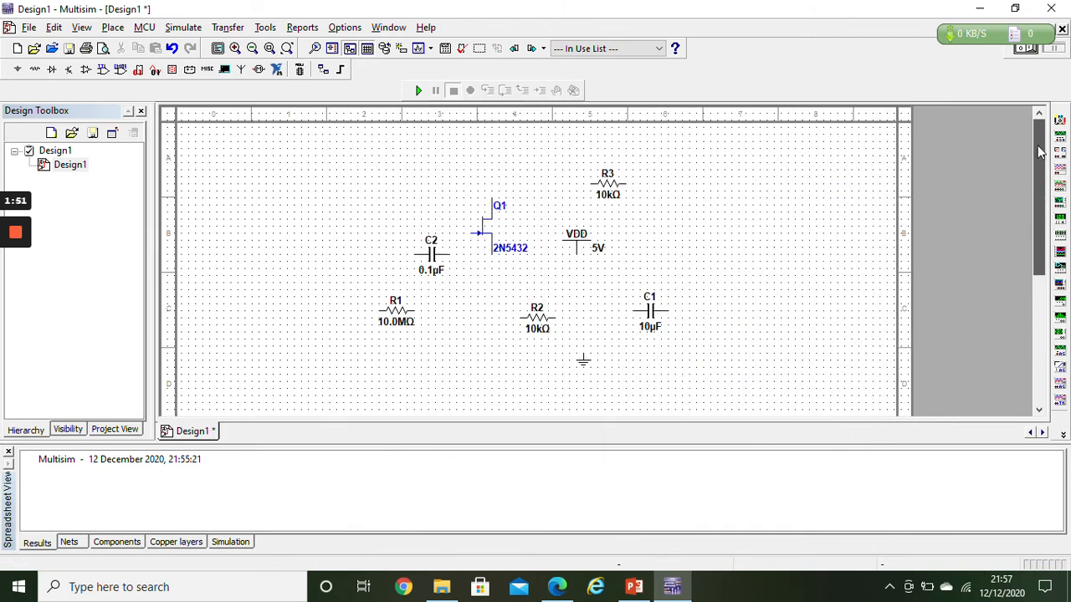
double_click(576, 236)
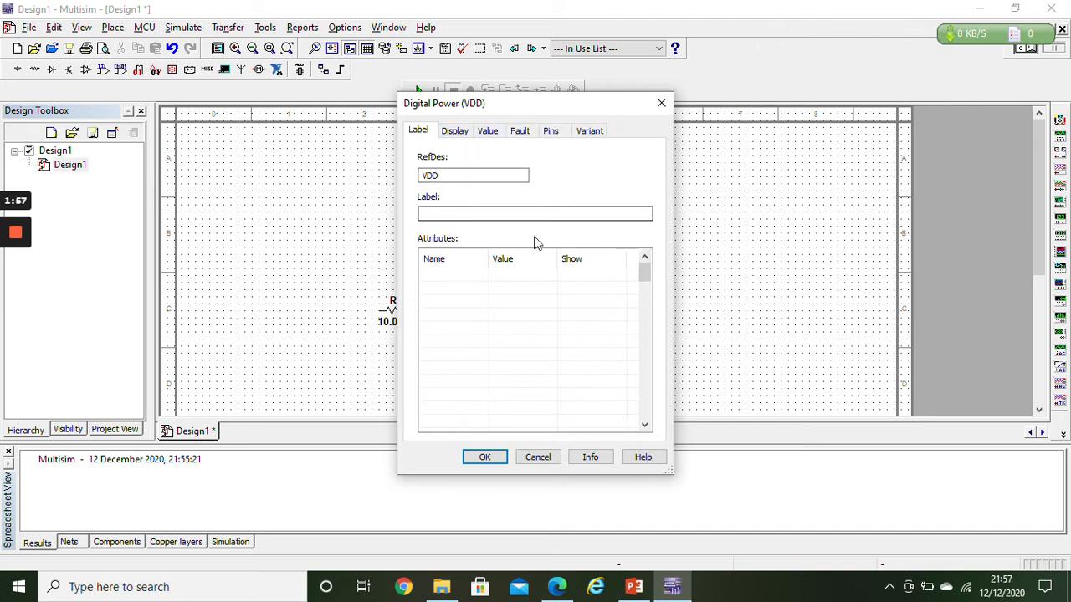
left_click(455, 131)
left_click(487, 132)
key("Tab")
type("5")
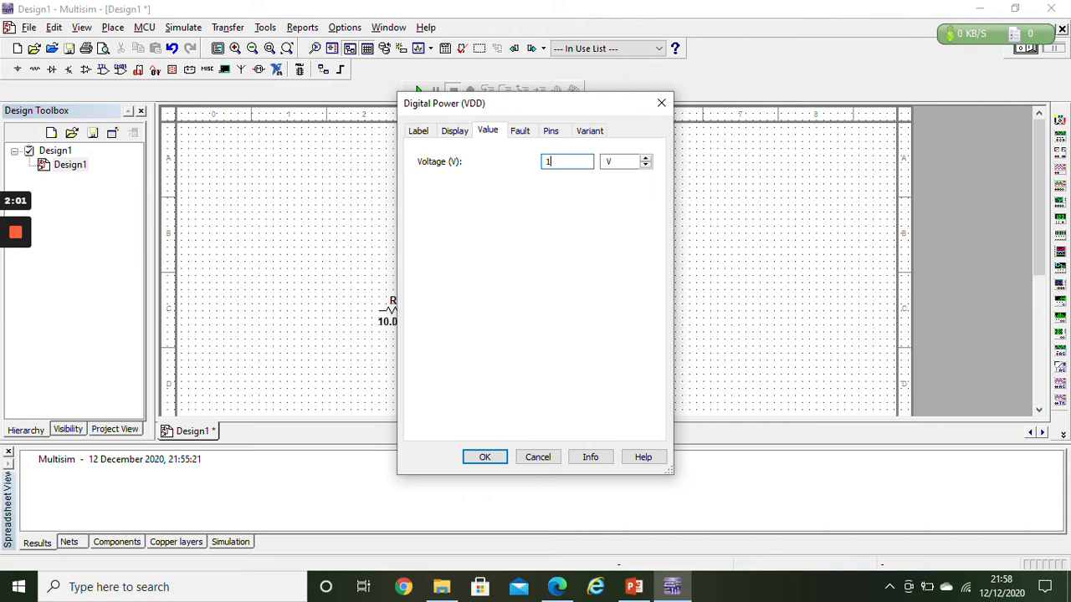
left_click(490, 460)
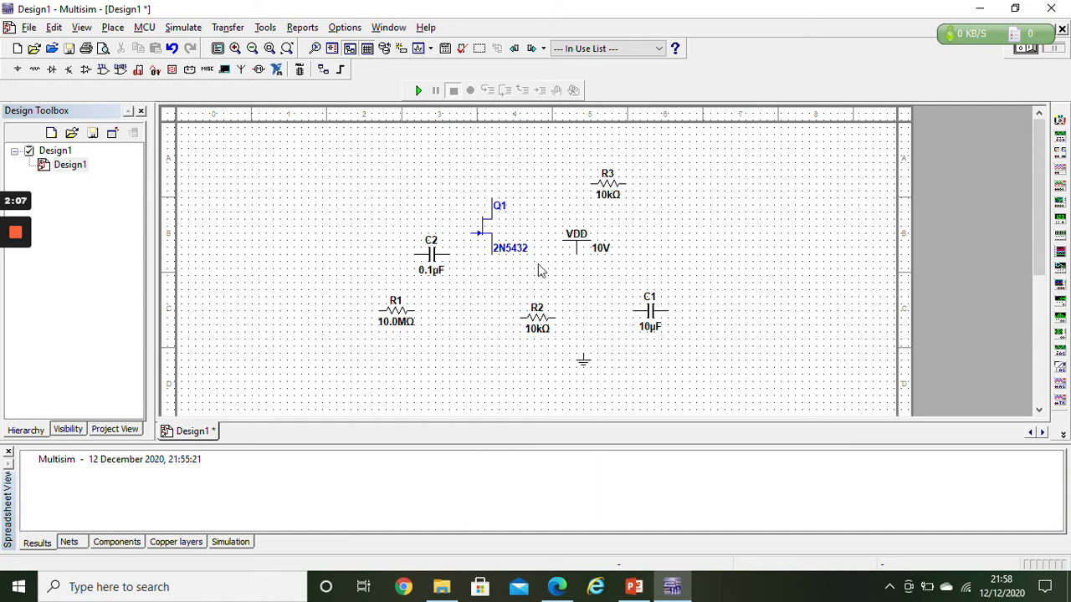
Move resistor R3 above capacitor C1 and rotate it 90 degrees to stand vertically
mouse_move(600, 192)
left_mouse_down()
mouse_move(646, 225)
mouse_move(598, 179)
mouse_move(612, 200)
mouse_move(600, 191)
mouse_move(599, 200)
left_mouse_up()
left_click_drag(615, 175, 657, 241)
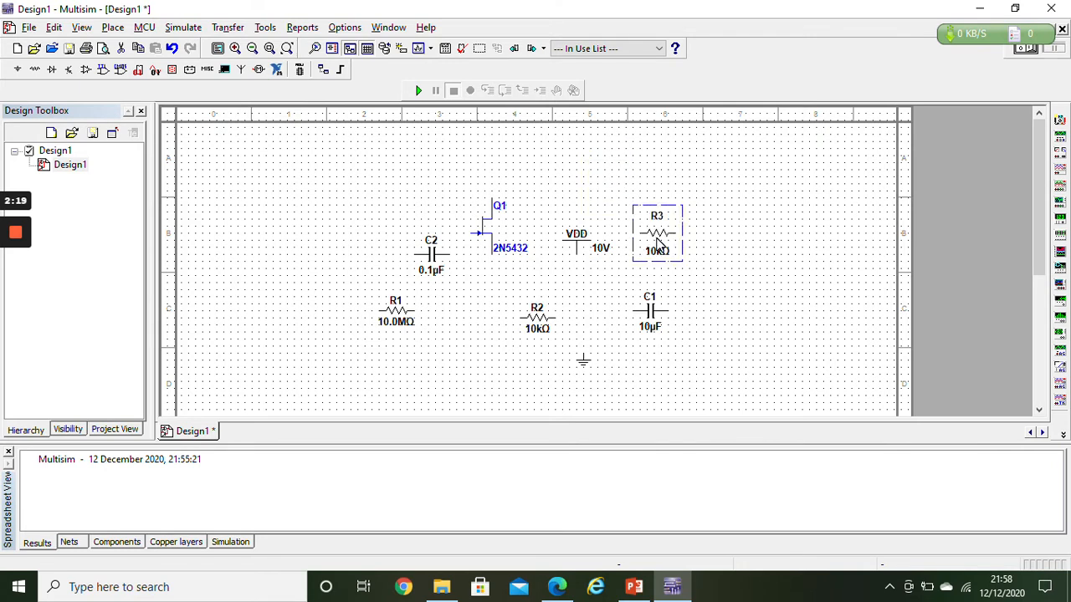
left_click(542, 321)
right_click(661, 235)
left_click(729, 99)
key("ctrl+r")
Rotate resistors R2 and R1 by 90 degrees clockwise so both stand vertically
right_click(532, 327)
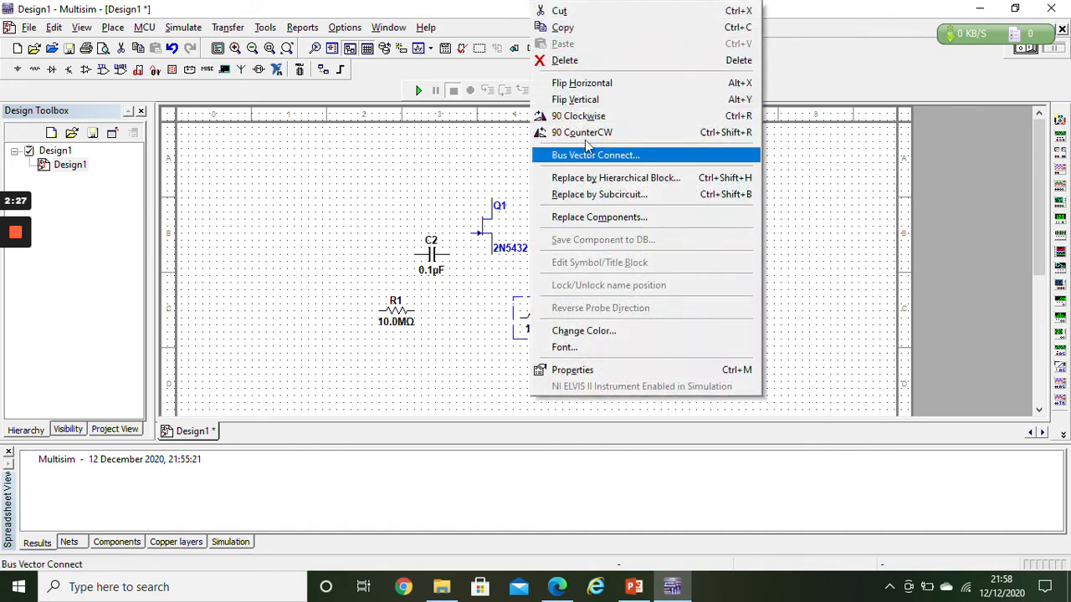
key("Escape")
right_click(391, 310)
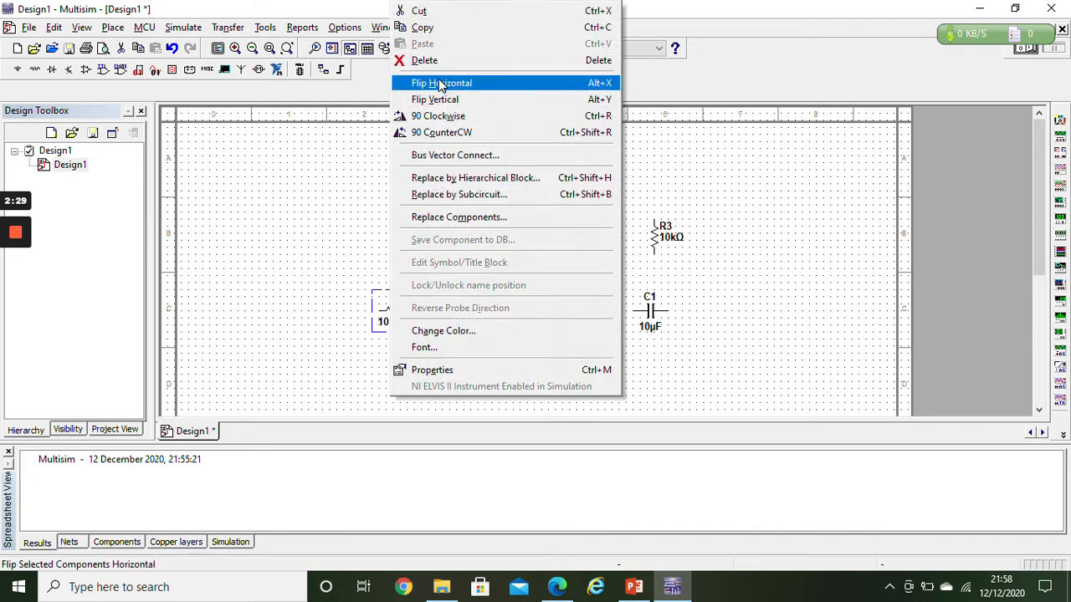
left_click(435, 116)
Reposition Q1, C2 and R1 with R1 below and left of the gate, and wire Q1's gate to R1's upper end
left_click_drag(485, 243, 492, 243)
left_click(421, 261)
left_click_drag(421, 261, 357, 261)
left_click(398, 322)
left_click_drag(397, 322, 426, 300)
left_click(477, 234)
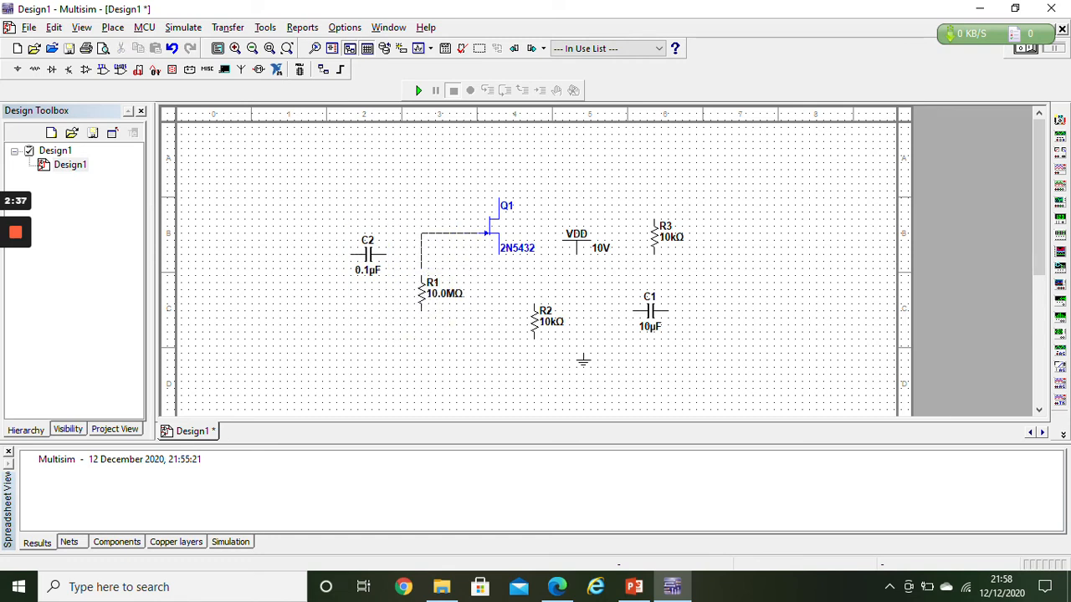
left_click(422, 273)
Move the VDD supply directly above Q1 and wire it to Q1's drain
left_click_drag(588, 250, 504, 169)
left_click(626, 177)
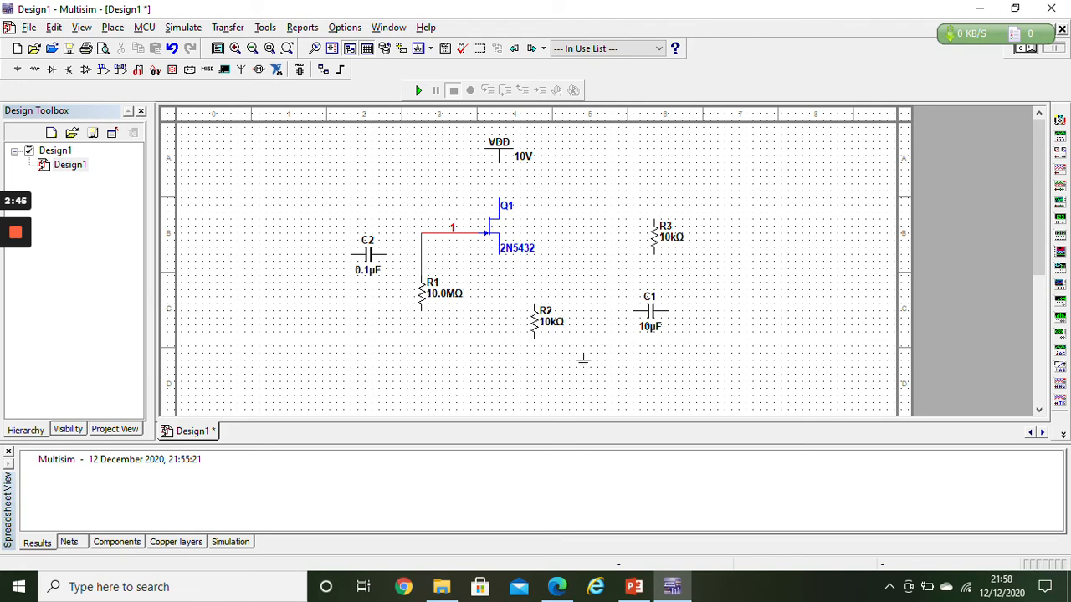
left_click(499, 199)
Move R2 directly below Q1, wire Q1's source to R2's upper end, and move R3 between R2 and C1
left_click_drag(536, 322, 500, 294)
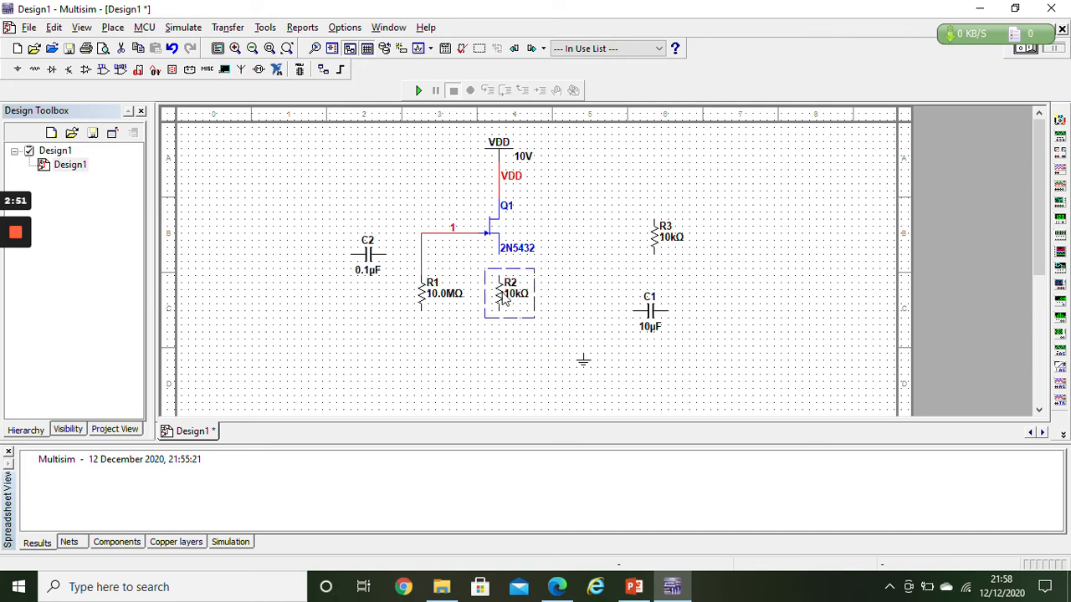
left_click(571, 269)
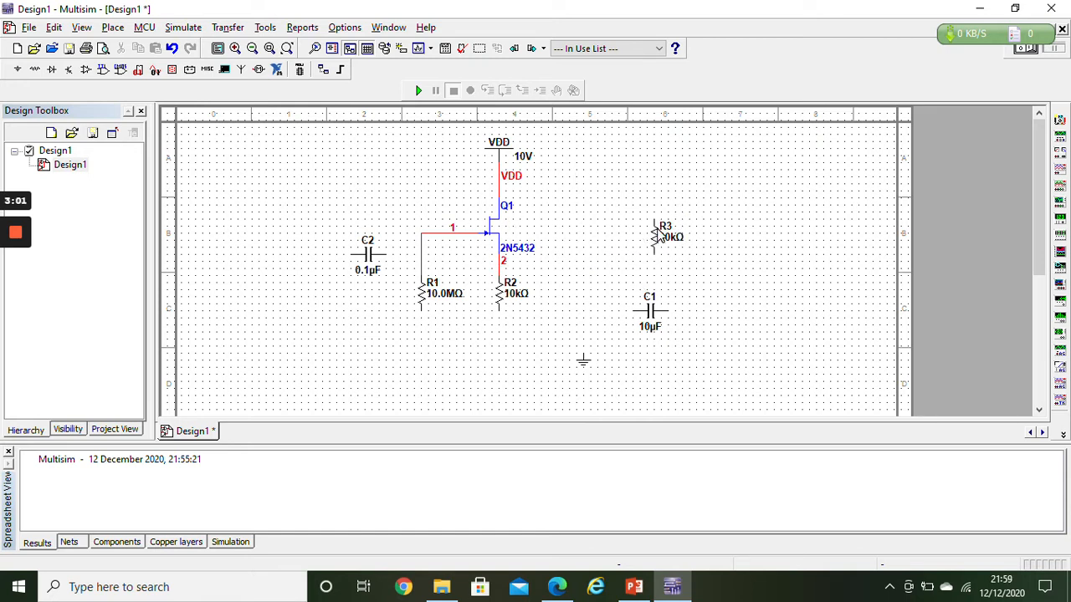
left_click_drag(655, 240, 577, 284)
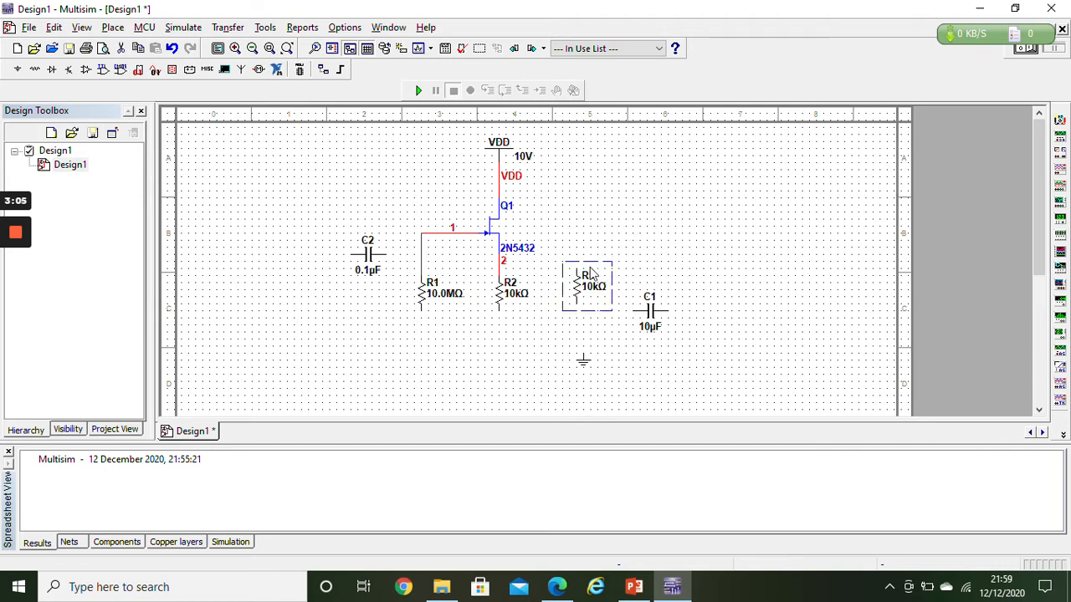
Change the reference designator of resistor R1 to RG
double_click(432, 284)
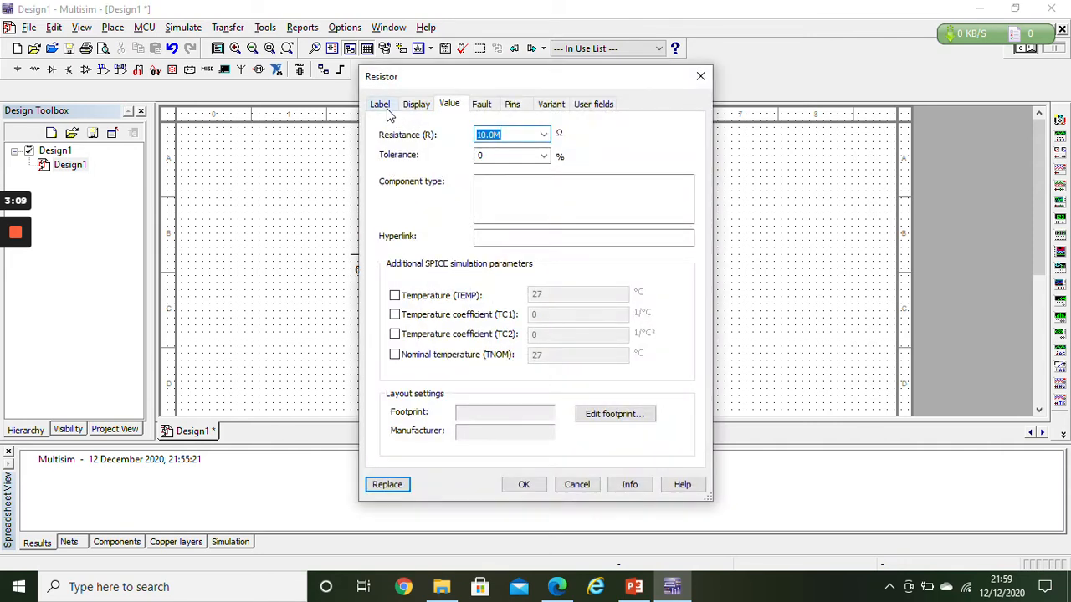
left_click(381, 105)
left_click(435, 149)
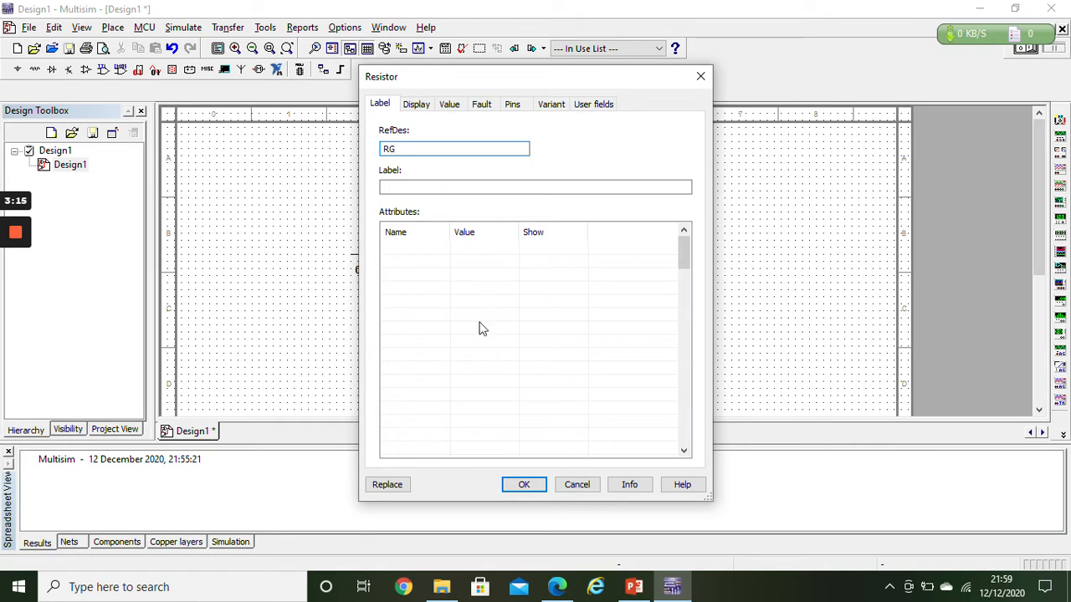
type("G")
left_click(520, 482)
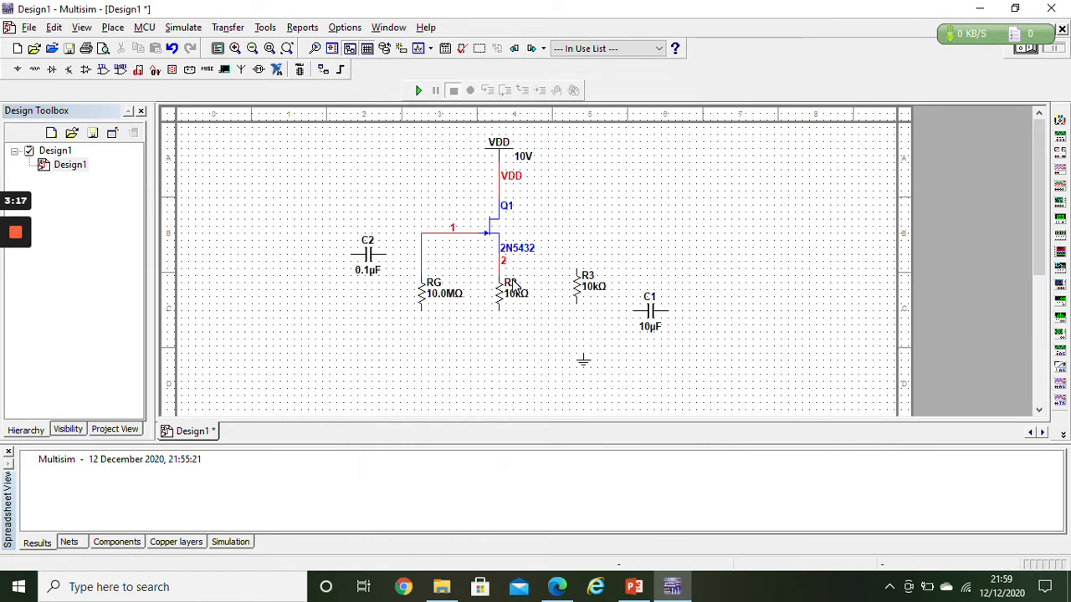
Change the reference designator of resistor R2 below Q1's source to RS
double_click(510, 279)
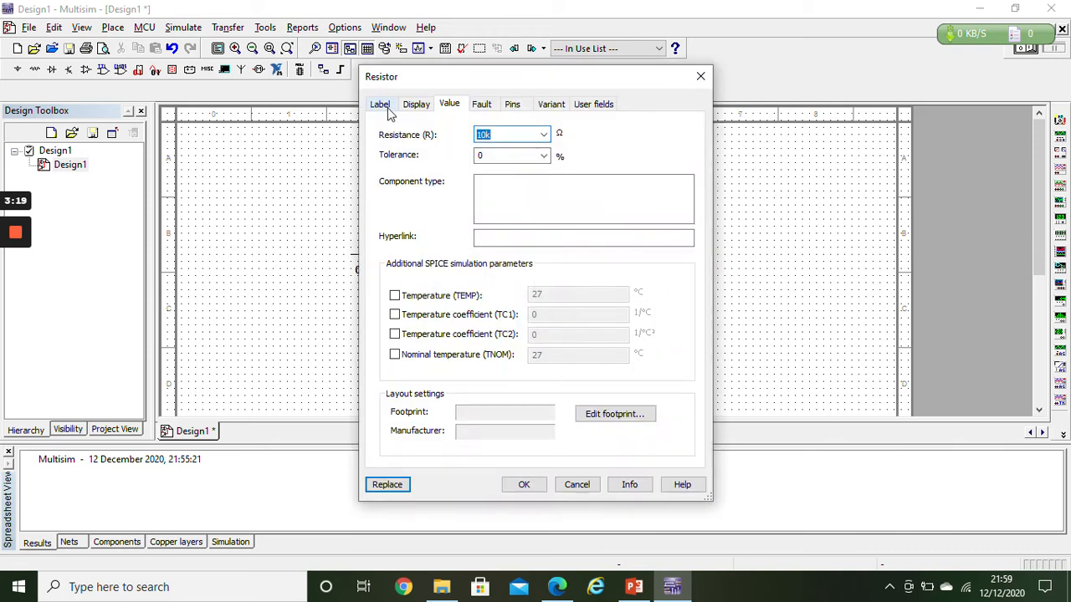
left_click(380, 103)
left_click(401, 148)
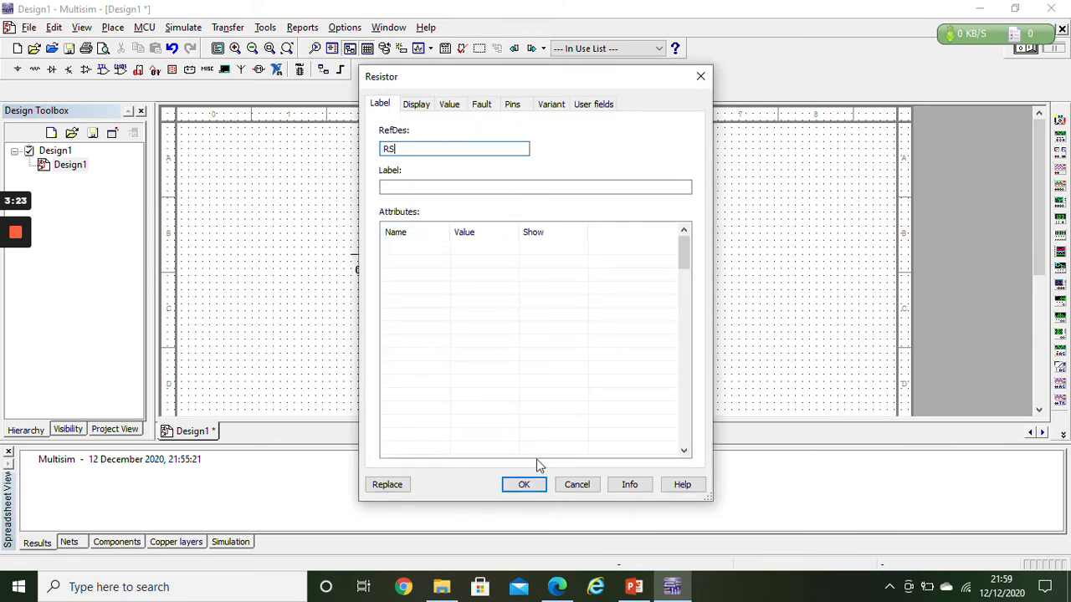
left_click(540, 485)
Change the reference designator of resistor R3 to RL
double_click(596, 284)
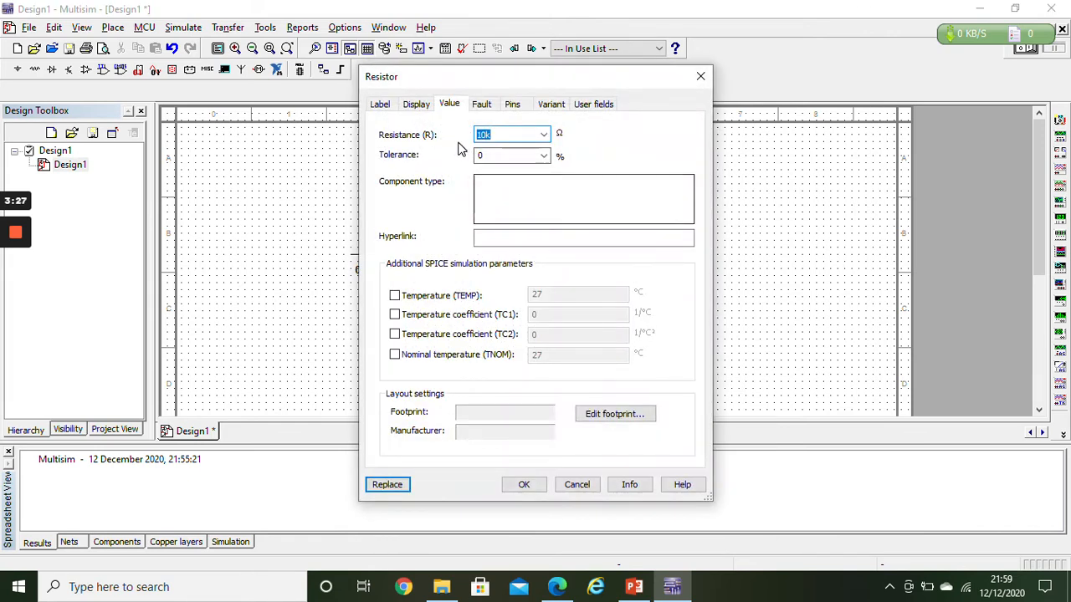
left_click(380, 104)
left_click(402, 148)
type("L")
left_click(522, 484)
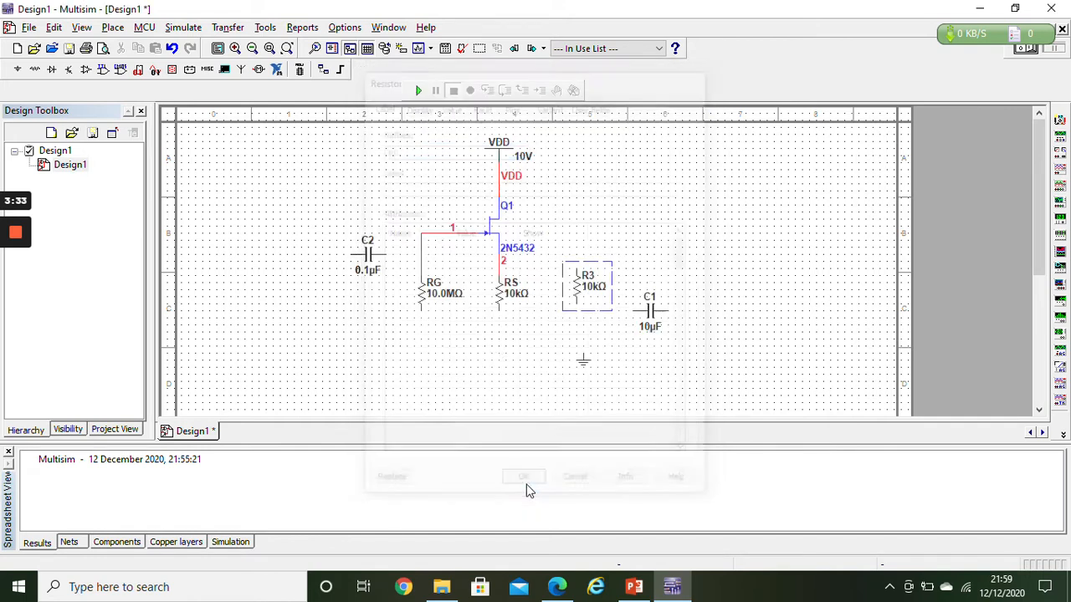
Move C1 to the right of Q1's source and RL below and right of C1, and wire C1 between the source node and RL's upper end
left_click_drag(649, 297, 579, 261)
left_click_drag(609, 294, 617, 302)
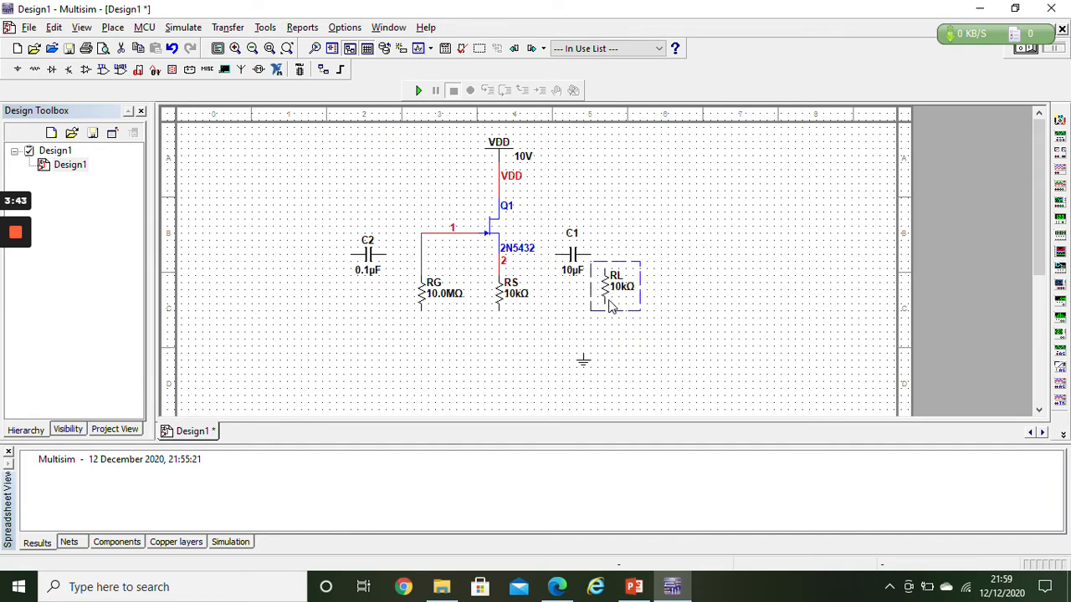
key("Escape")
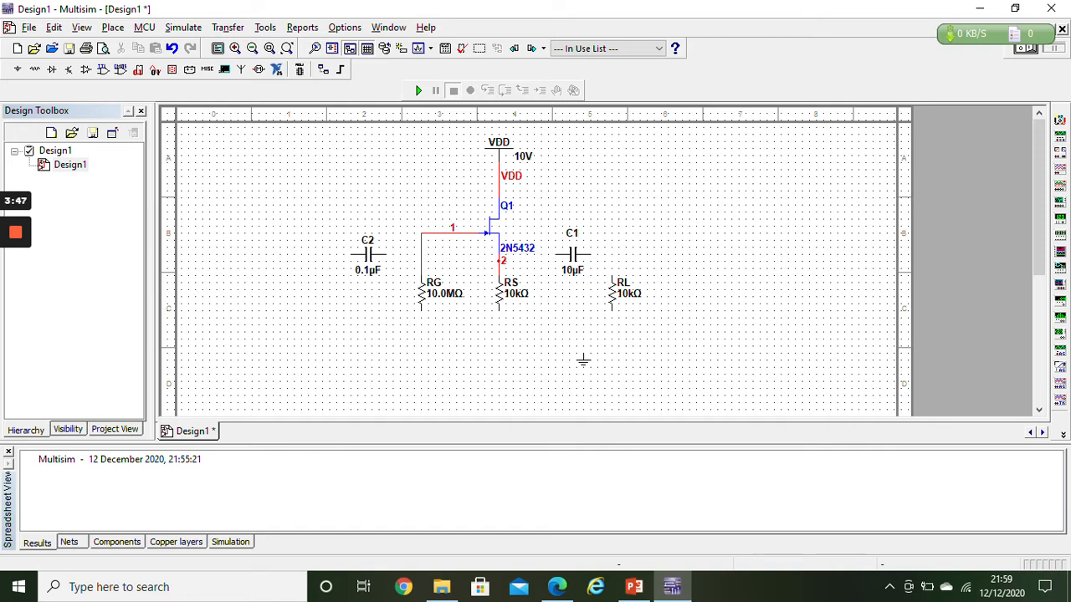
left_click_drag(502, 261, 611, 276)
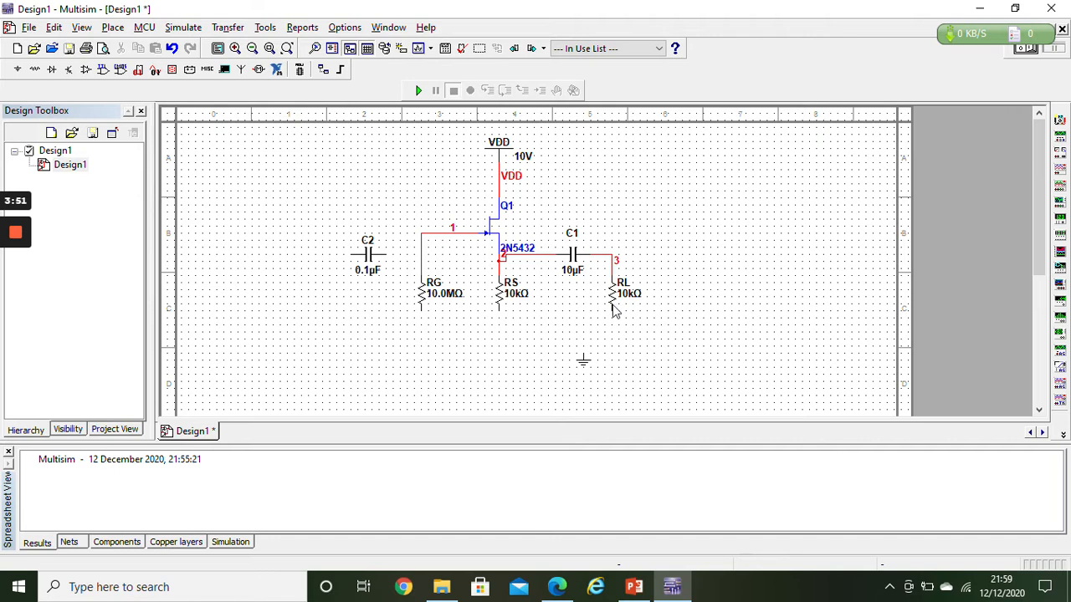
Wire the lower ends of RG, RS and RL together and connect the ground symbol to that line below RS
left_click(420, 311)
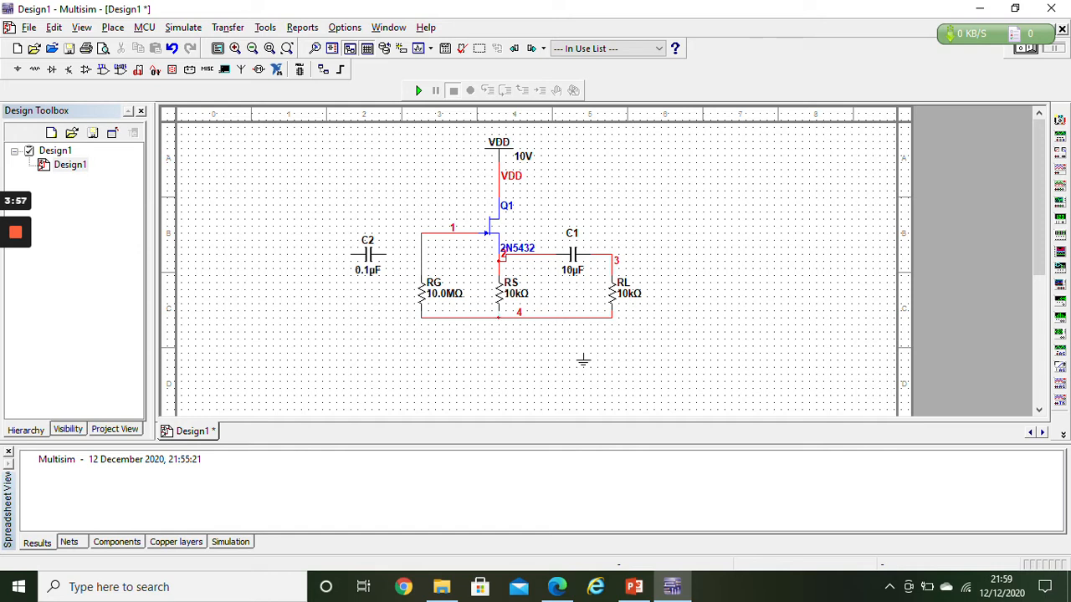
left_click_drag(584, 361, 505, 334)
left_click(505, 329)
Move C2 level with Q1's gate wire and connect its right end to the junction above RG
left_click_drag(367, 255, 388, 244)
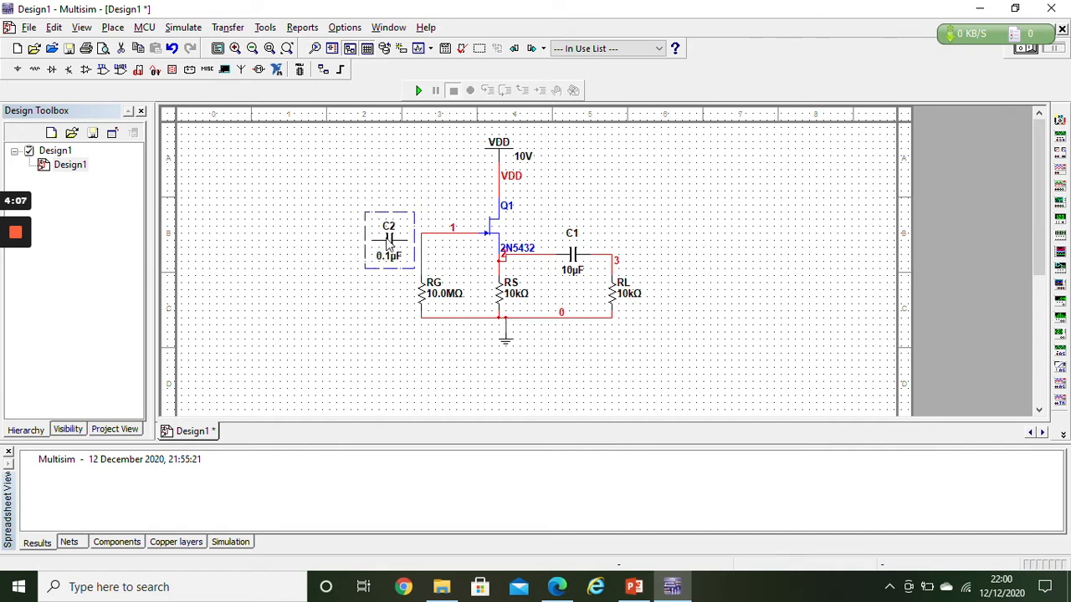
key("Up")
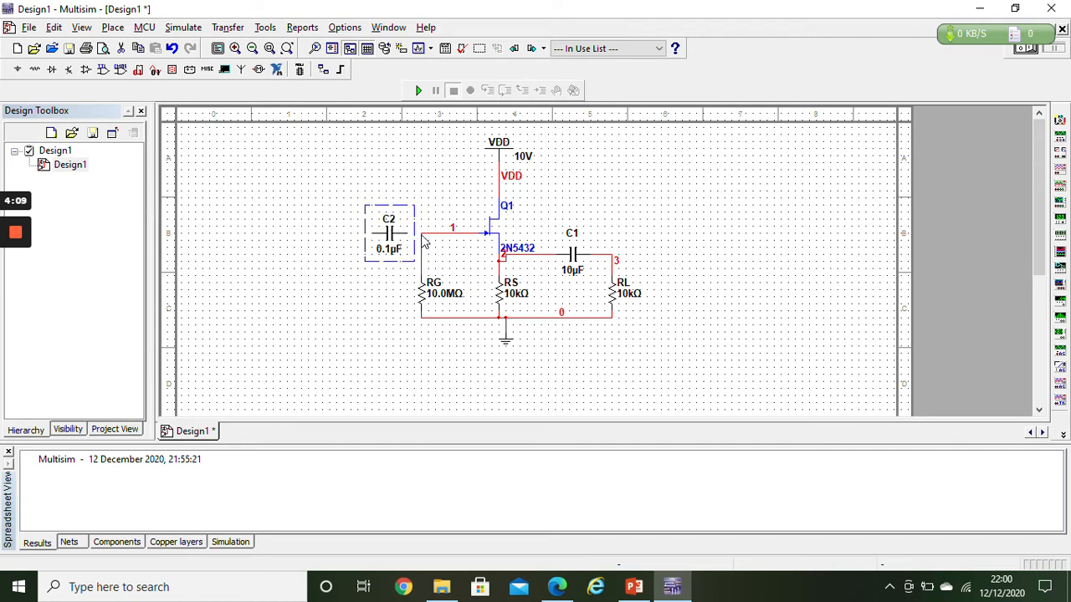
left_click(421, 240)
key("Escape")
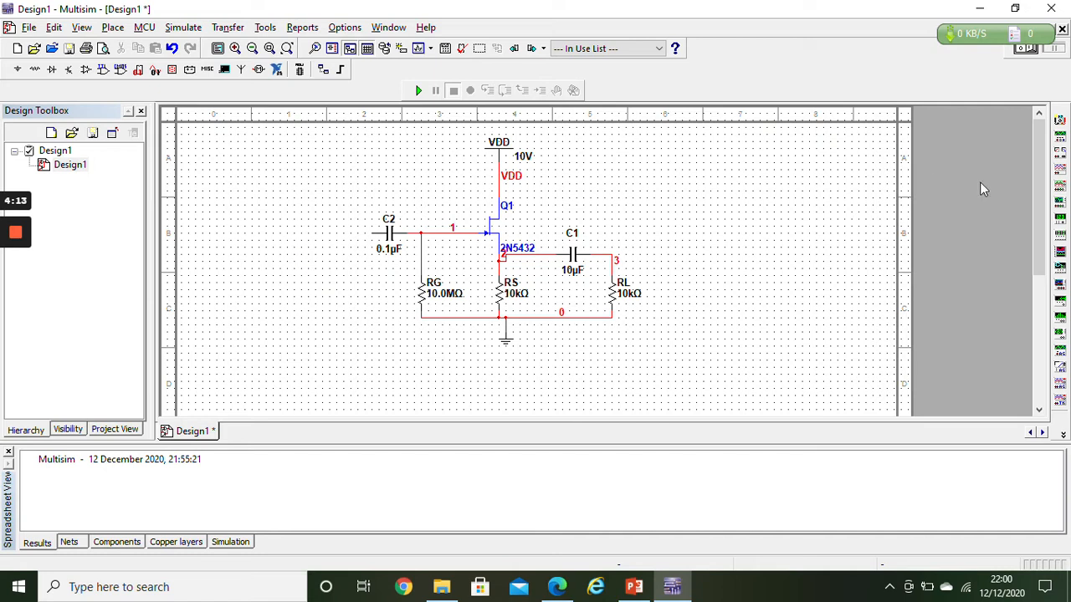
Place a function generator to the left of C2 and two multimeters, one above C1 and one below the generator
left_click(1060, 138)
left_click(294, 232)
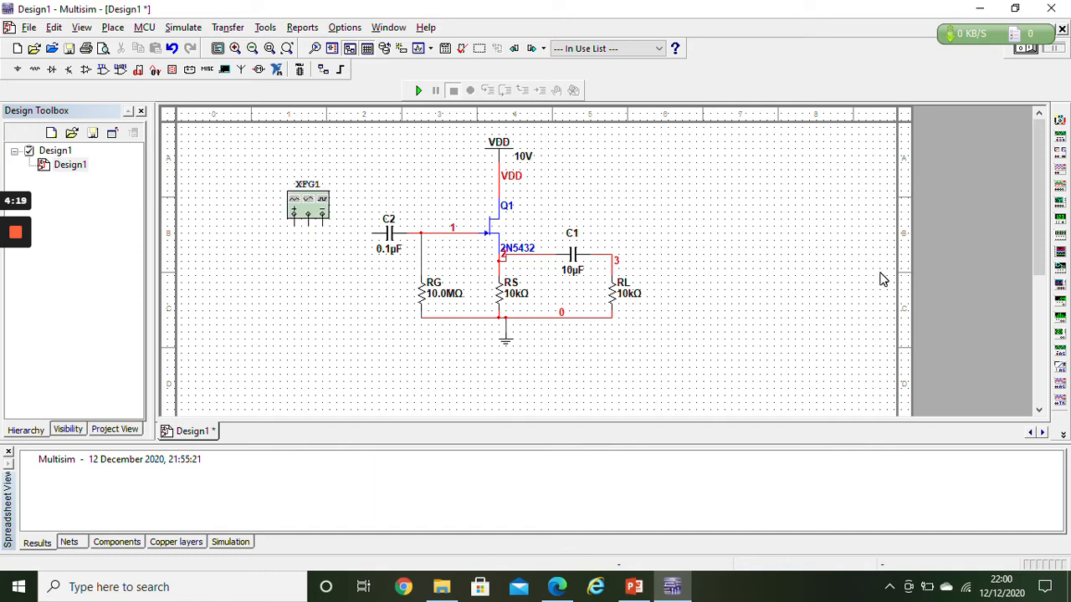
left_click(1060, 120)
left_click(619, 197)
left_click(1059, 120)
left_click(263, 346)
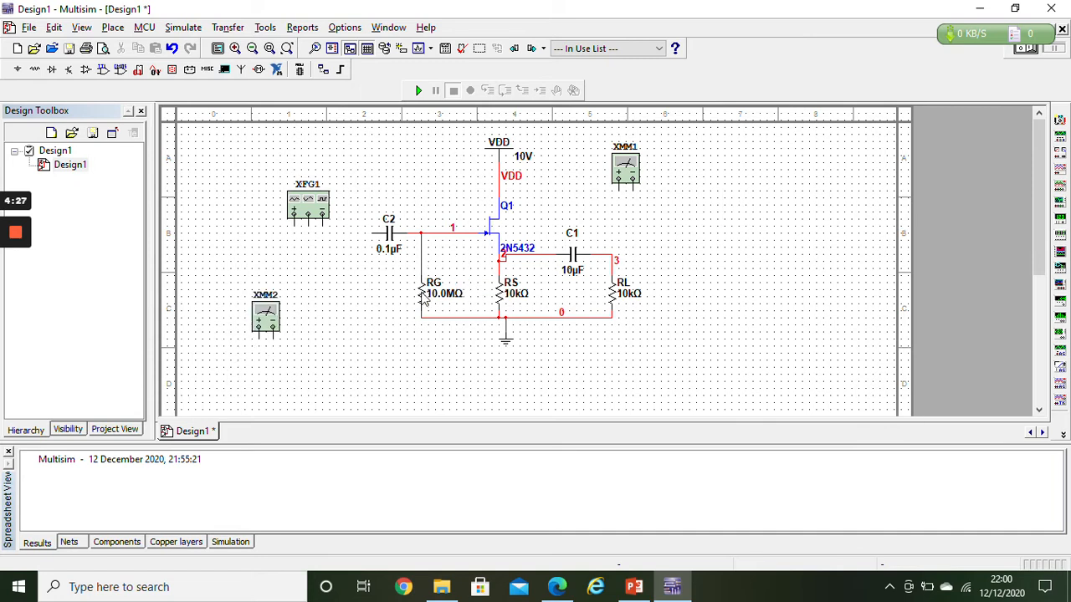
Move multimeter XMM2 closer to RG, C2 further left, and function generator XFG1 up and left to make room
left_click_drag(263, 318, 342, 283)
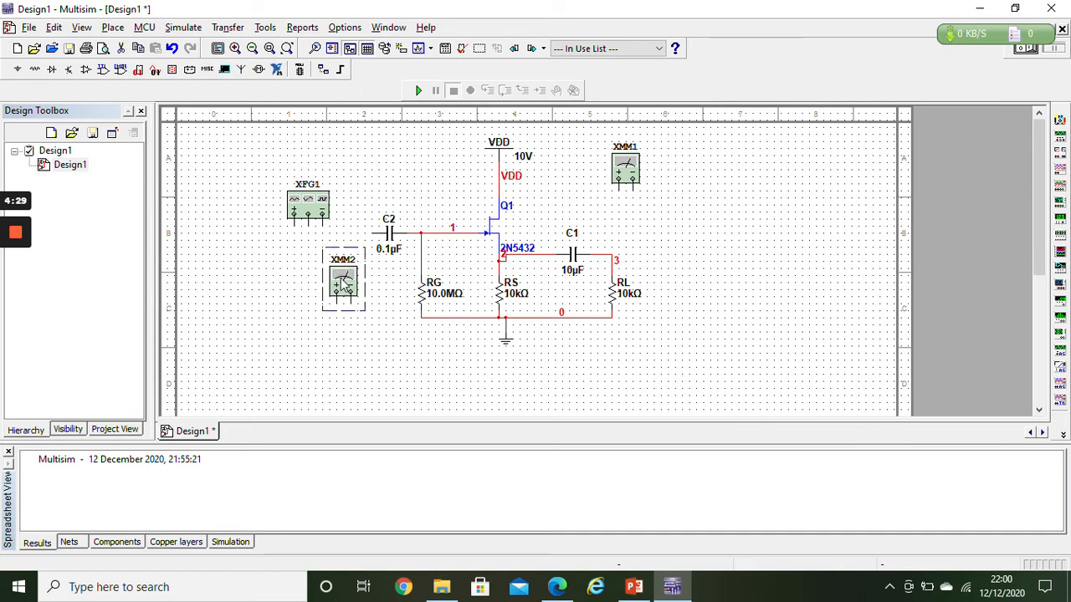
left_click(389, 238)
left_click_drag(389, 238, 353, 238)
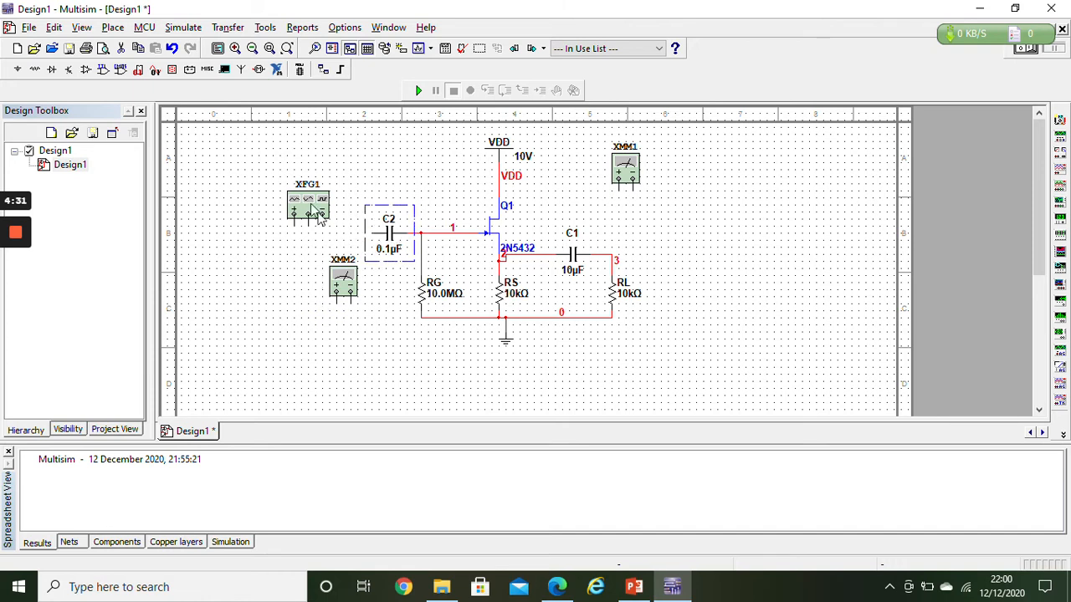
left_click(306, 201)
left_click_drag(305, 201, 284, 180)
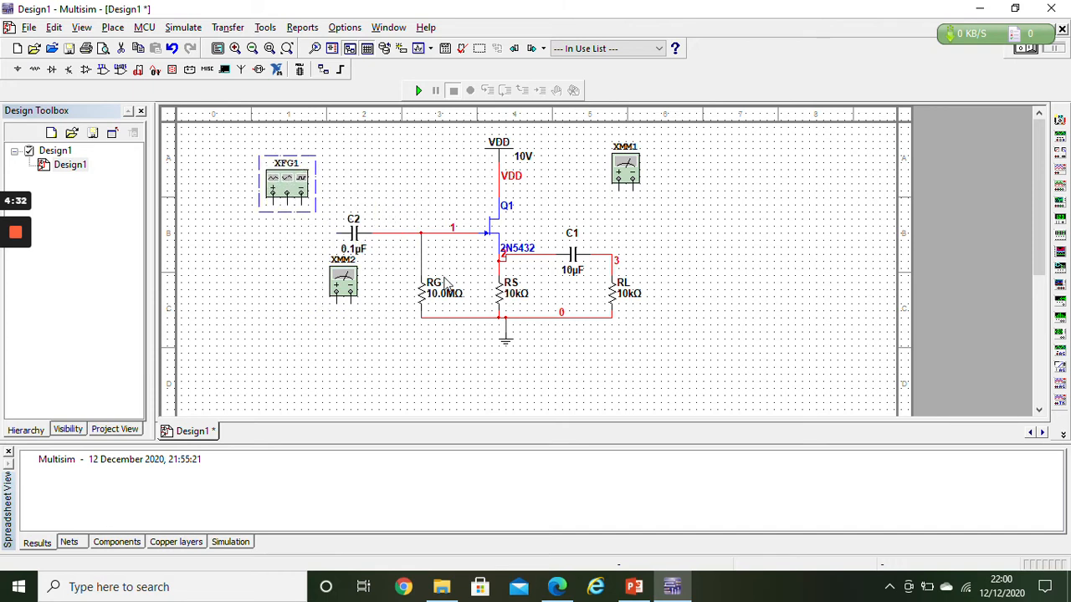
Delete the wire between the gate node and RG, and connect multimeter XMM2 in series between them
right_click(421, 261)
left_click(455, 267)
left_click_drag(354, 284, 443, 251)
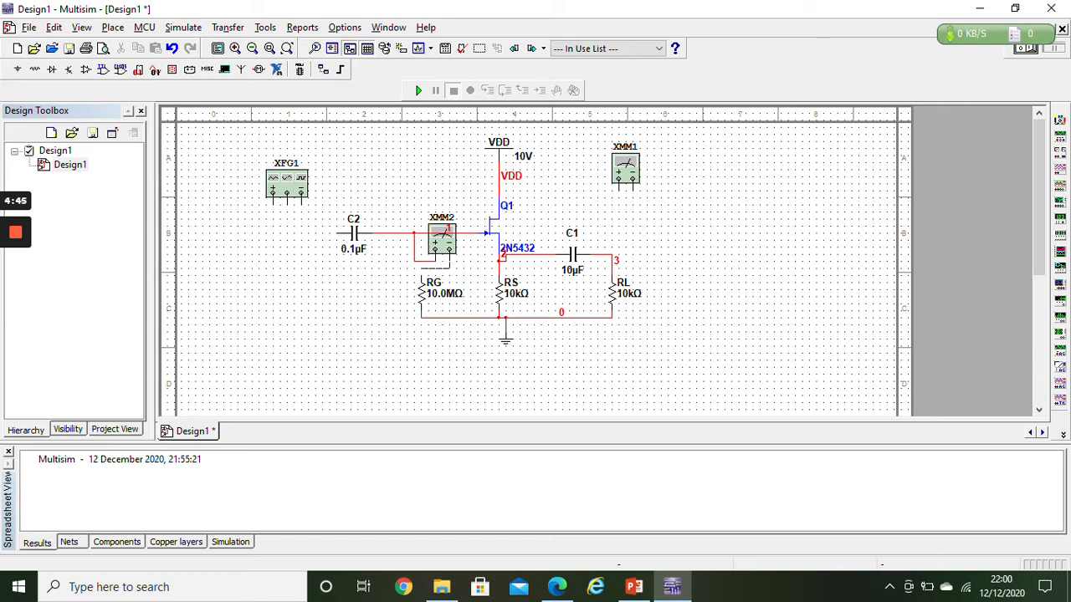
left_click_drag(422, 280, 449, 252)
Set multimeter XMM2 to measure AC current and close its window
double_click(442, 240)
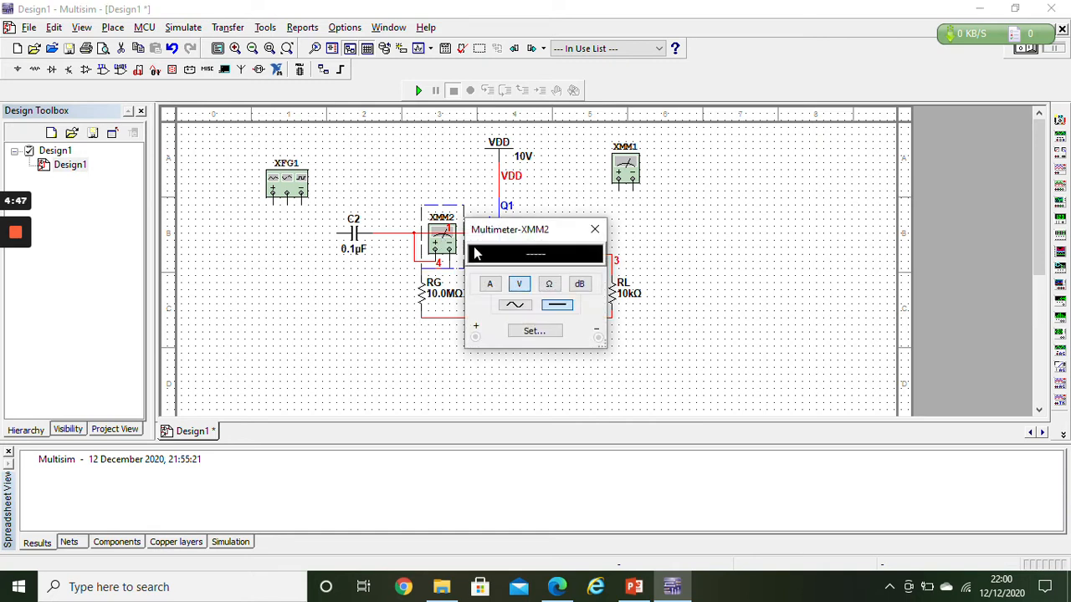
left_click(489, 284)
left_click(507, 305)
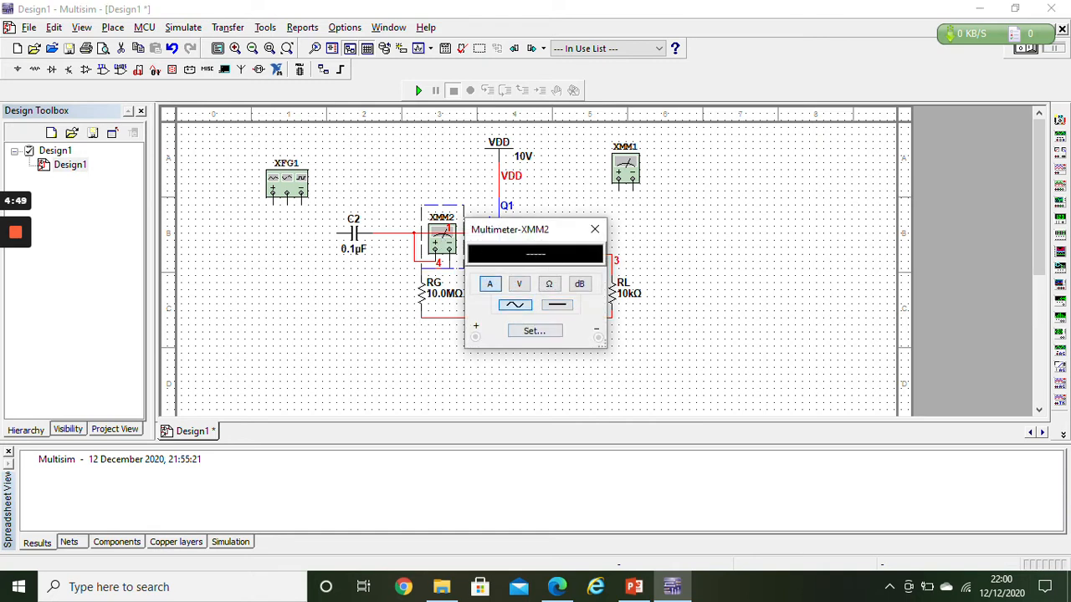
left_click(595, 229)
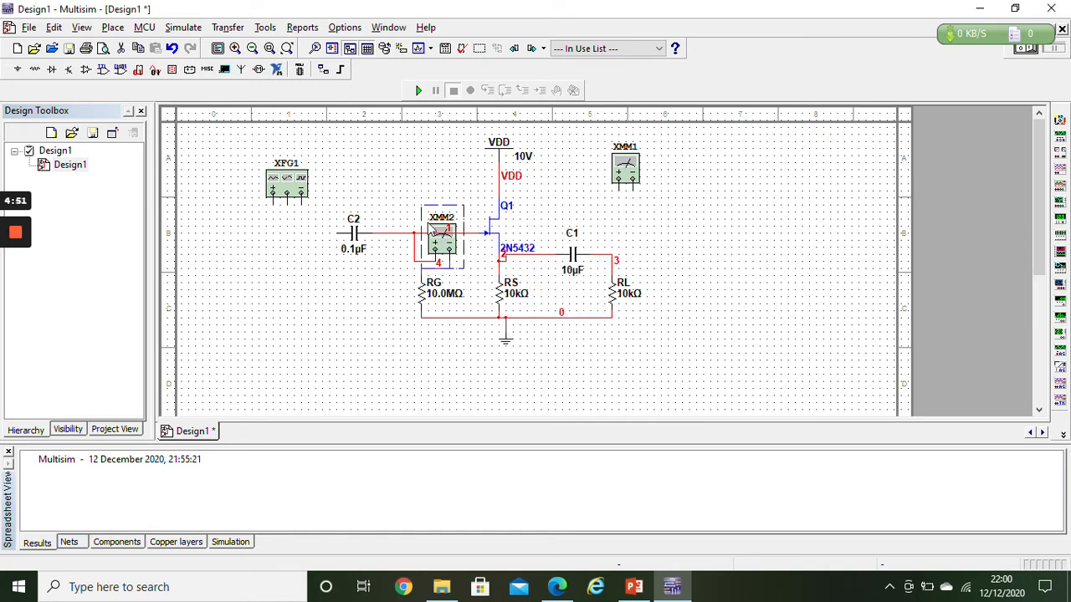
Wire C2's left end to XFG1's positive terminal and set the generator to a frequency of 1000 Hz and an amplitude of 10 mVp
left_click(338, 233)
left_click(273, 203)
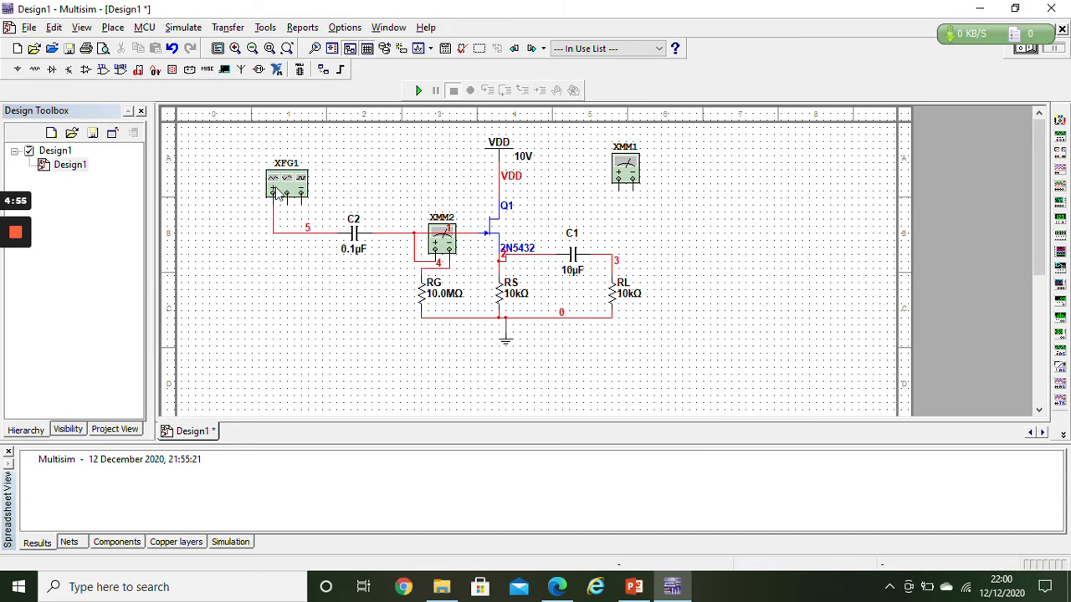
double_click(281, 183)
left_click(534, 263)
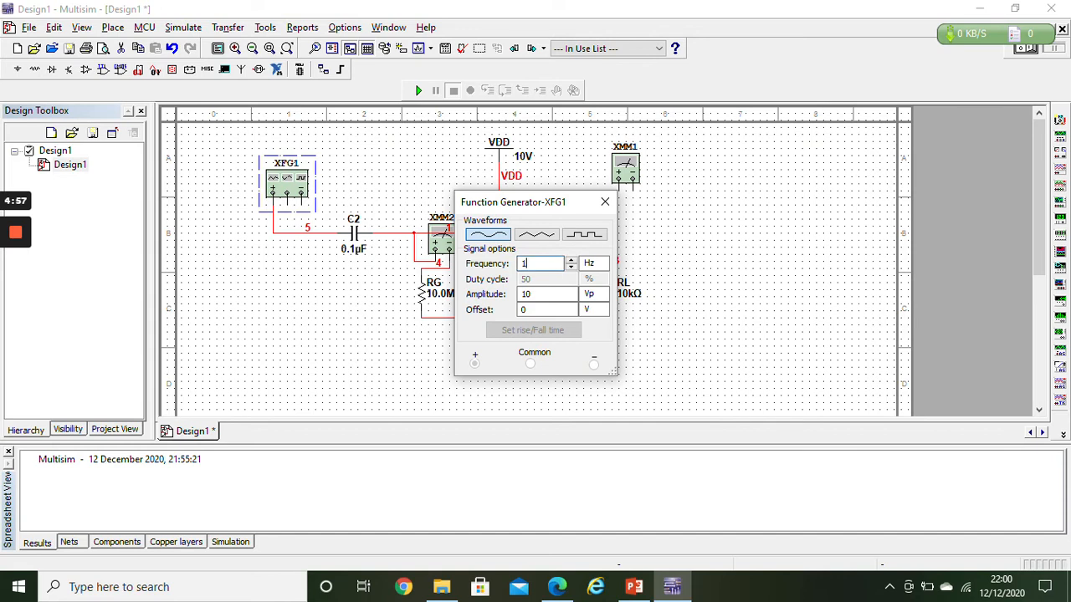
left_click(544, 294)
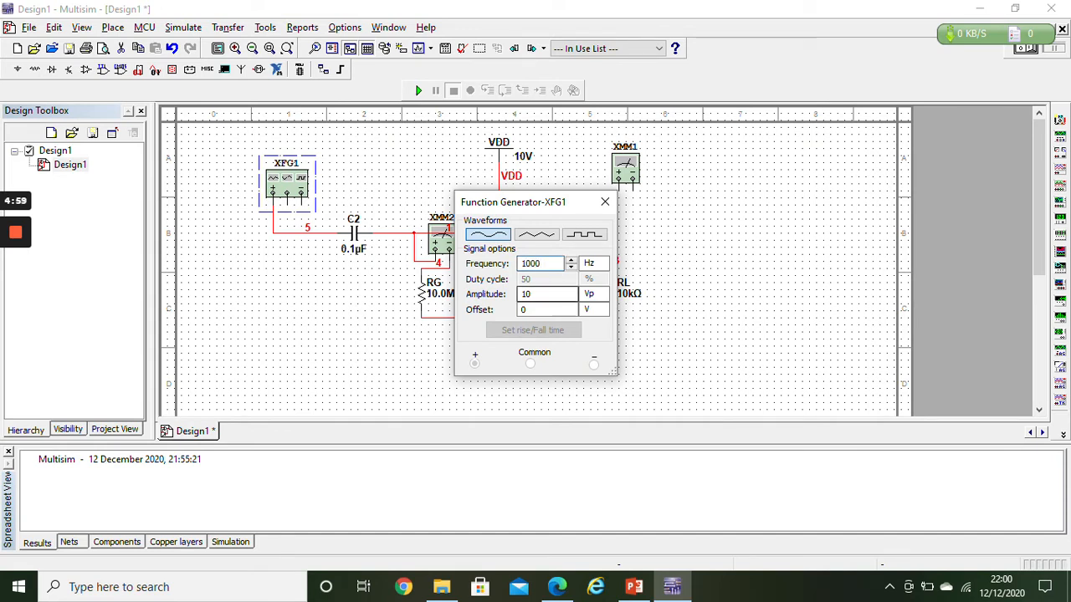
left_click(592, 293)
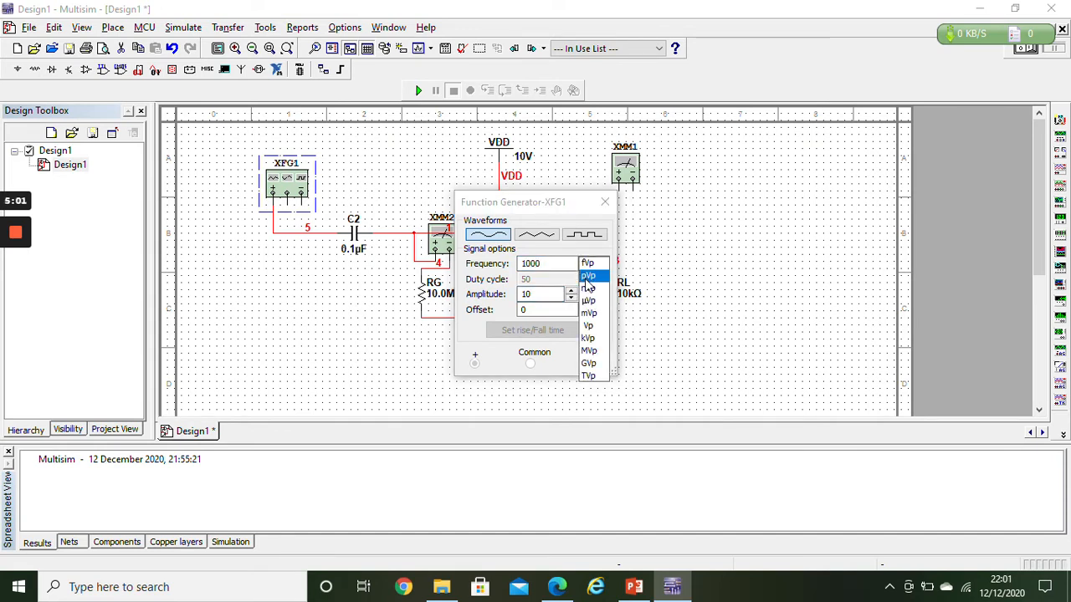
left_click(589, 313)
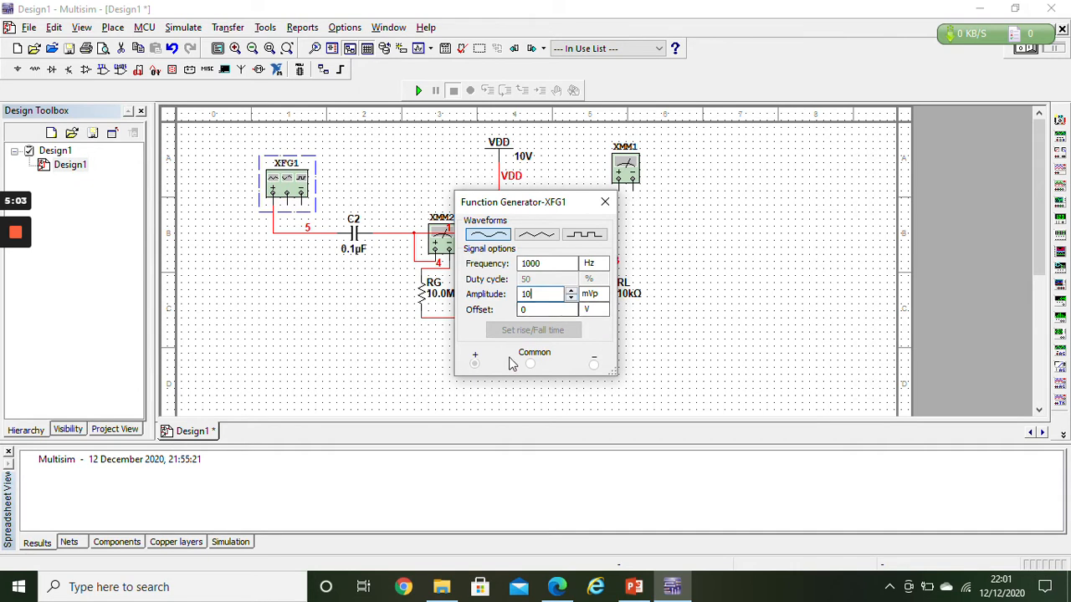
left_click(603, 203)
Wire XFG1's common terminal to the ground line at RG's lower end
left_click(287, 205)
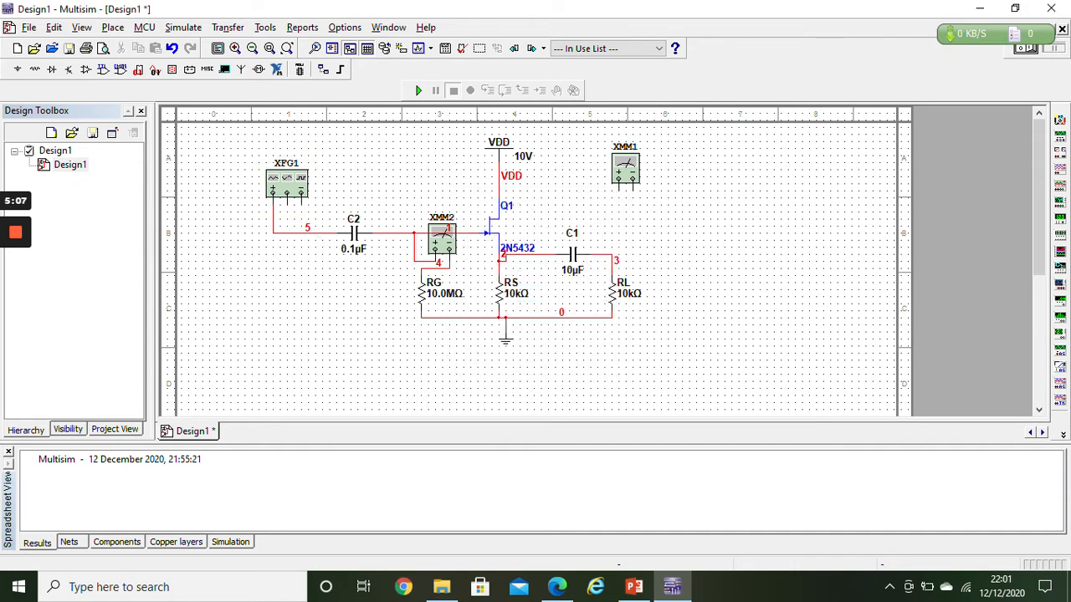
left_click(421, 317)
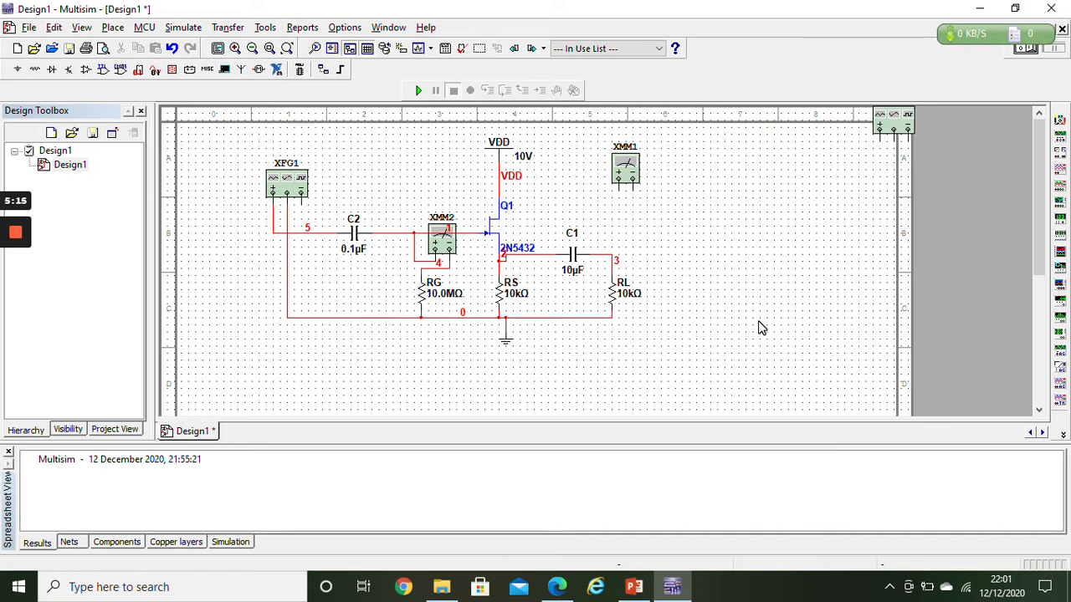
Delete the stray function generator XFG2 at the upper right corner of the sheet
left_click(884, 127)
right_click(885, 127)
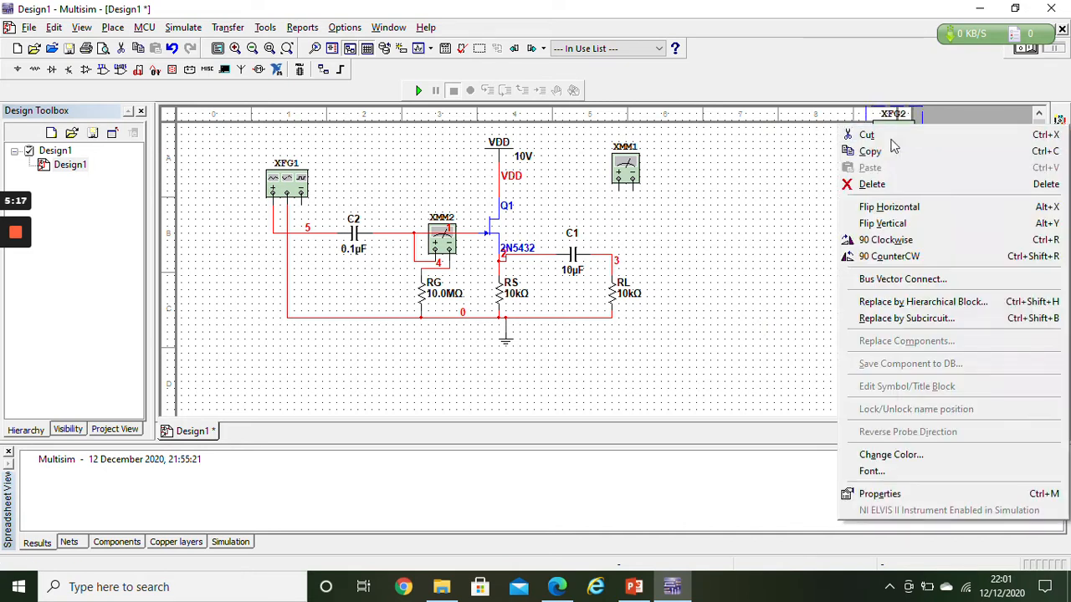
left_click(892, 192)
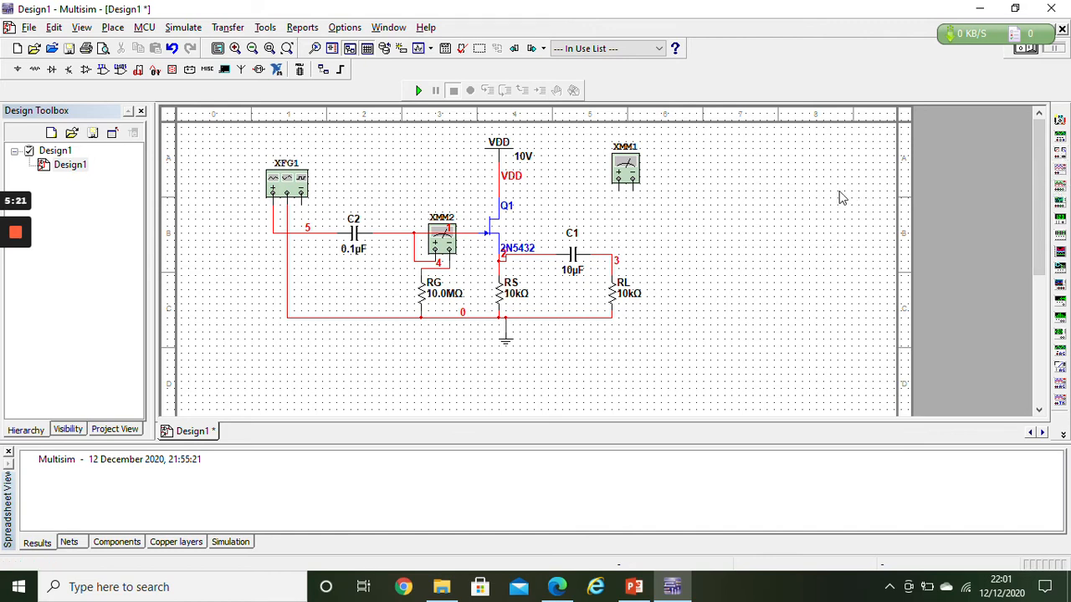
Place a two-channel oscilloscope in the free area to the right of the amplifier circuit
left_click(1058, 176)
key("Escape")
left_click(763, 254)
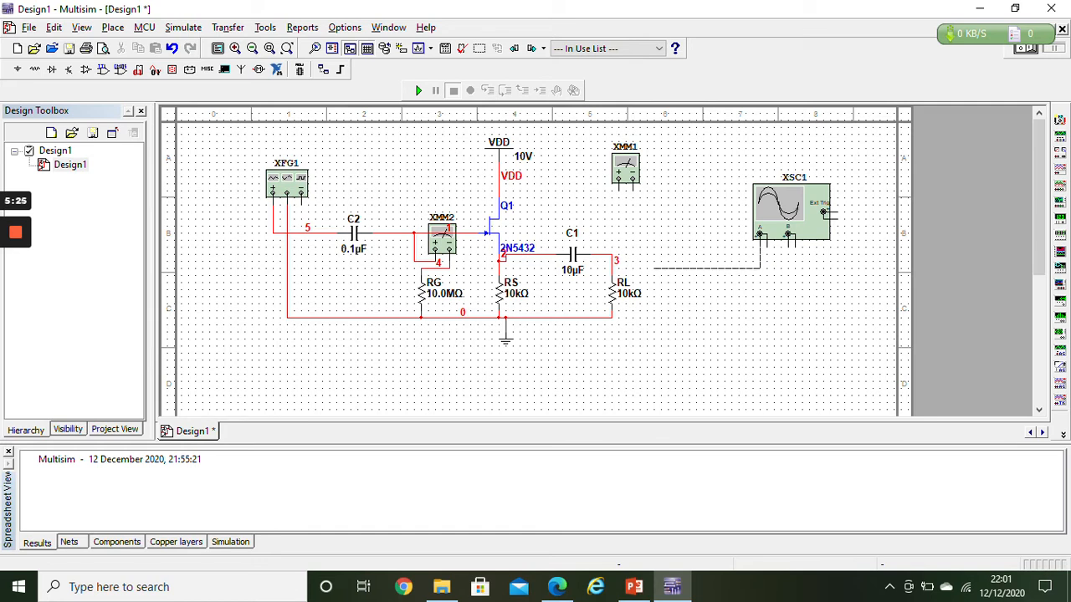
key("Escape")
Move multimeter XMM1 down toward RL and delete the wire joining C1 to RL's upper end
left_click_drag(629, 162, 669, 211)
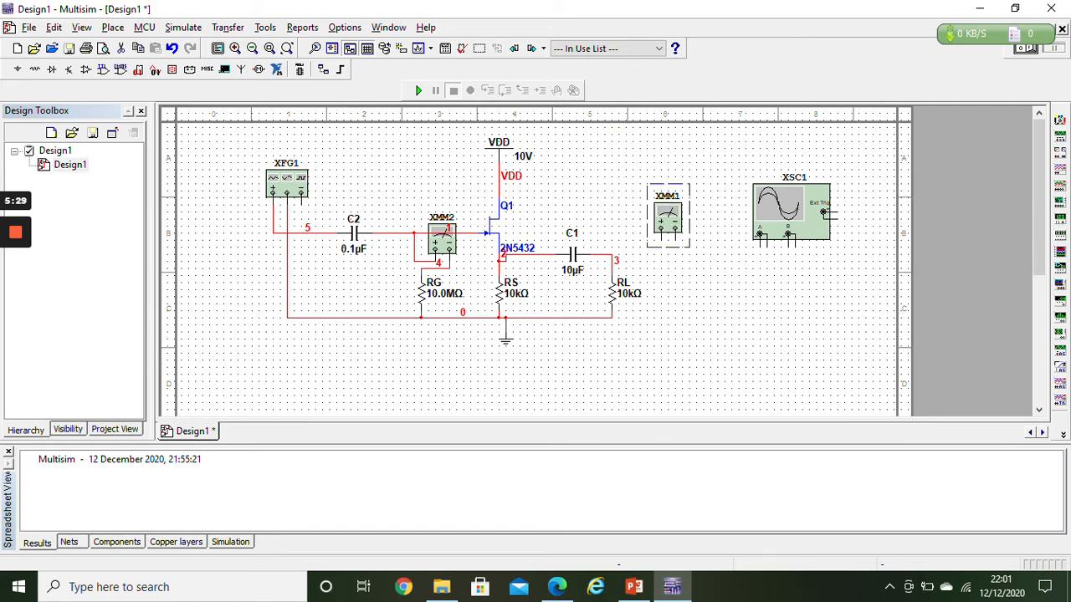
left_click(611, 267)
right_click(612, 266)
left_click(645, 274)
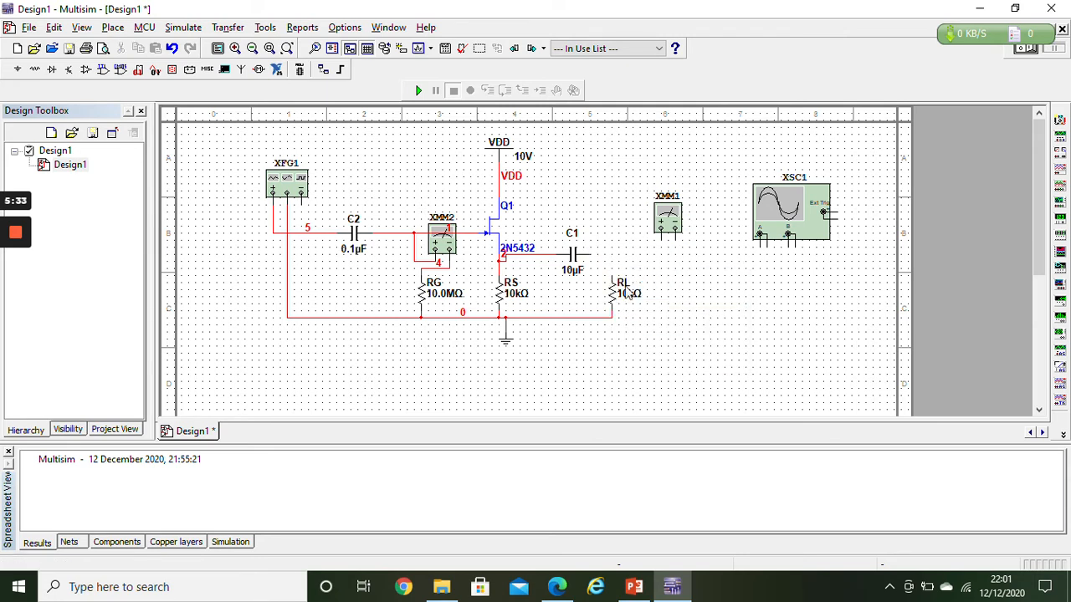
Shift RL slightly upward, with XMM1 moved aside, and delete the wire between RL's lower end and the ground line
left_click_drag(662, 233, 688, 283)
left_click_drag(615, 305, 615, 292)
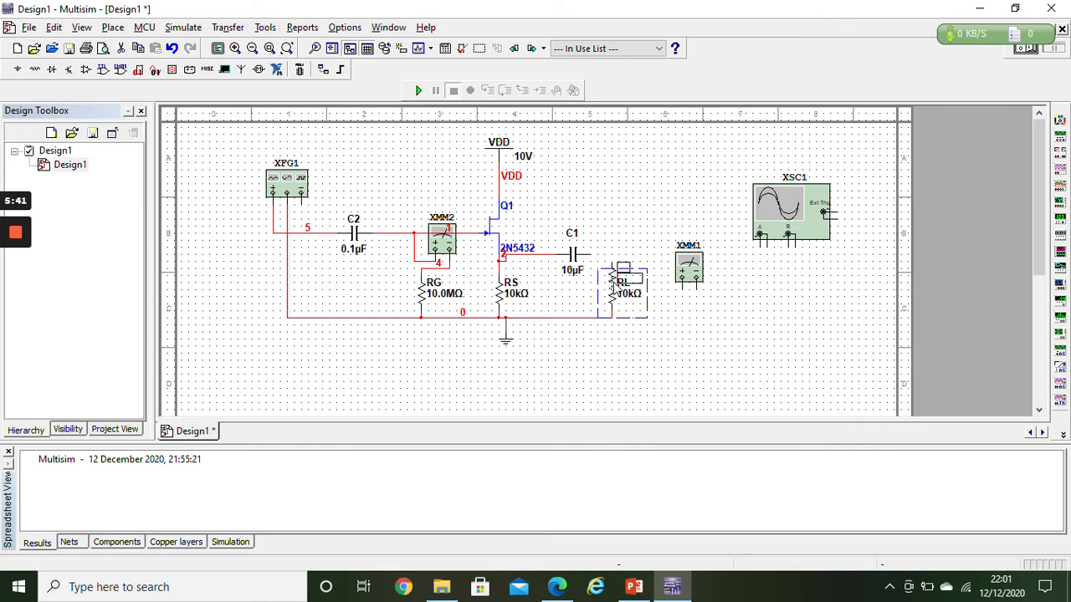
right_click(617, 318)
left_click(640, 321)
Wire XMM1 in series between RL's lower end and the ground line, and reconnect C1 to RL's upper end
left_click_drag(684, 280, 617, 305)
left_click(612, 296)
left_click(641, 308)
left_click(655, 310)
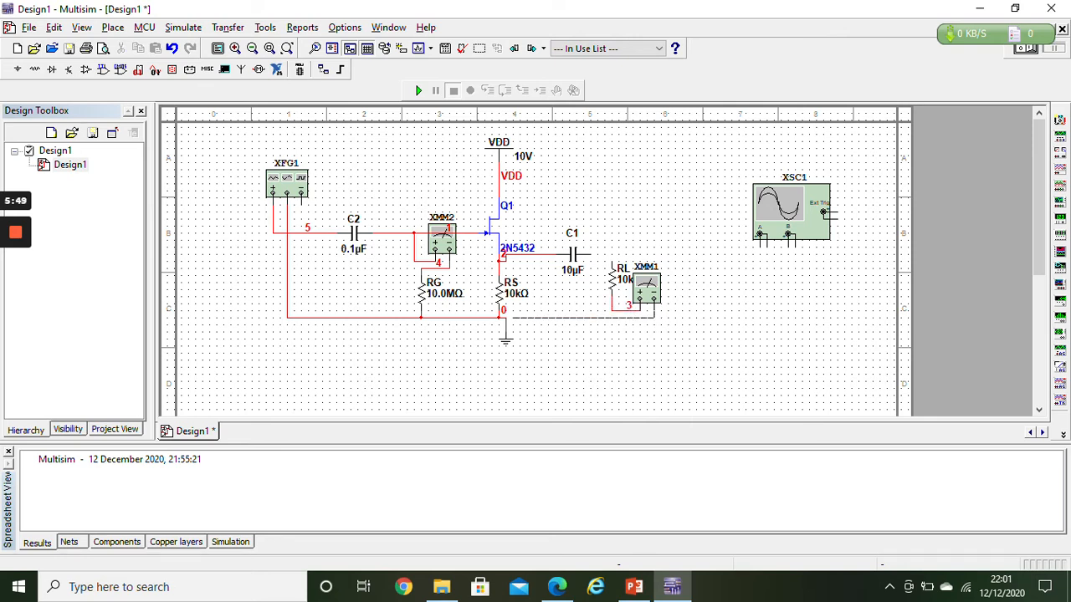
left_click(506, 317)
Check XMM1's AC current mode and wire oscilloscope channel A between the C1–RL node and the ground line
left_click_drag(776, 224, 747, 210)
double_click(655, 292)
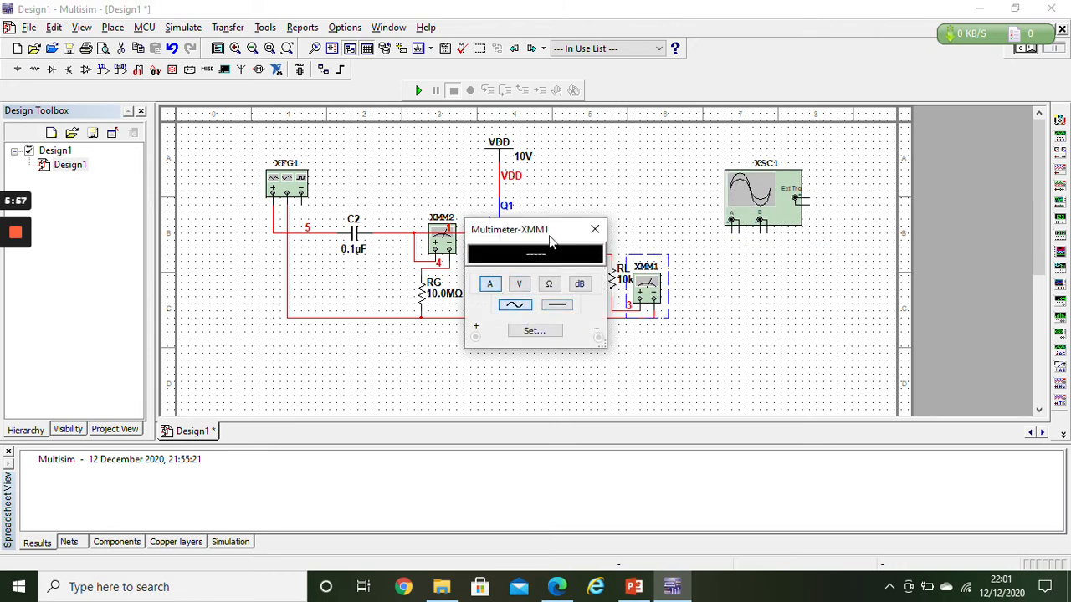
left_click(595, 229)
left_click(731, 230)
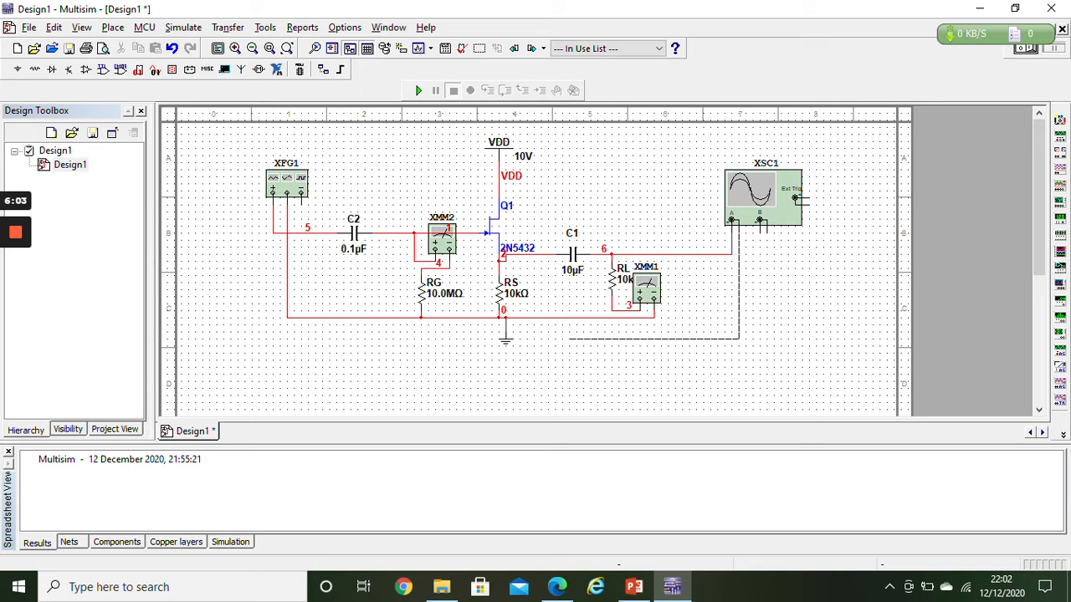
left_click(526, 319)
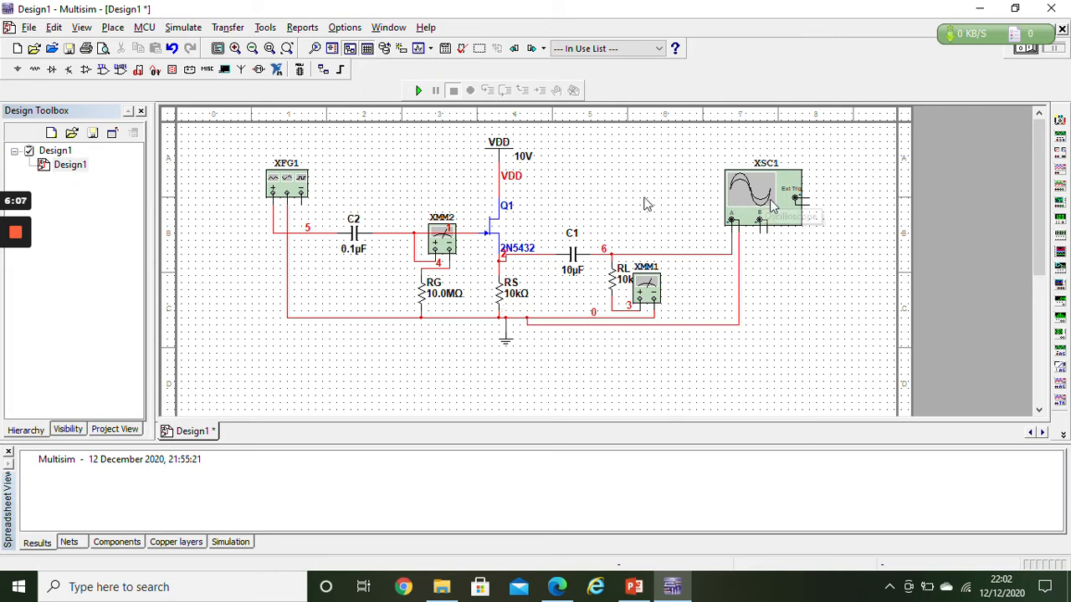
Start the simulation, open oscilloscope XSC1 and set channel A's scale to 10 mV/Div
left_click(418, 89)
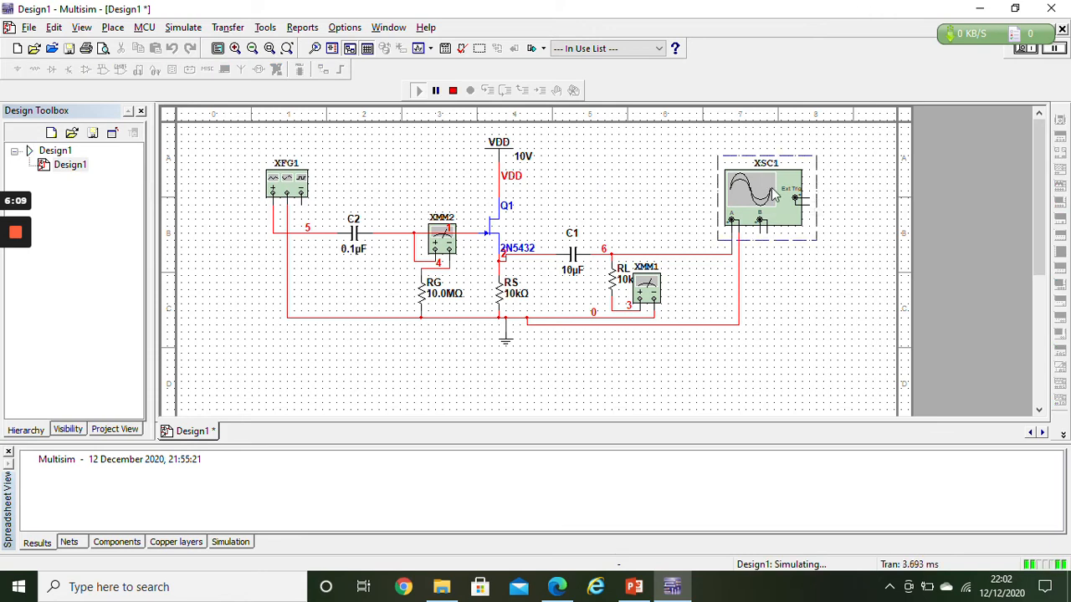
double_click(766, 181)
left_click_drag(631, 120, 803, 107)
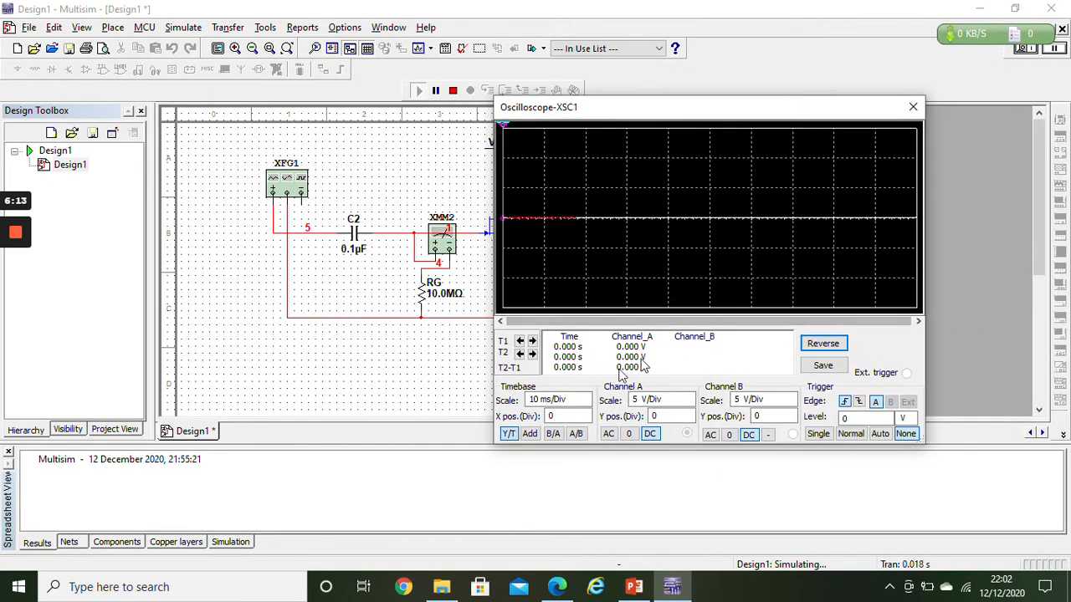
left_click(657, 399)
key("Down")
key("Down")
key("Down")
key("Down")
key("Down")
key("Down")
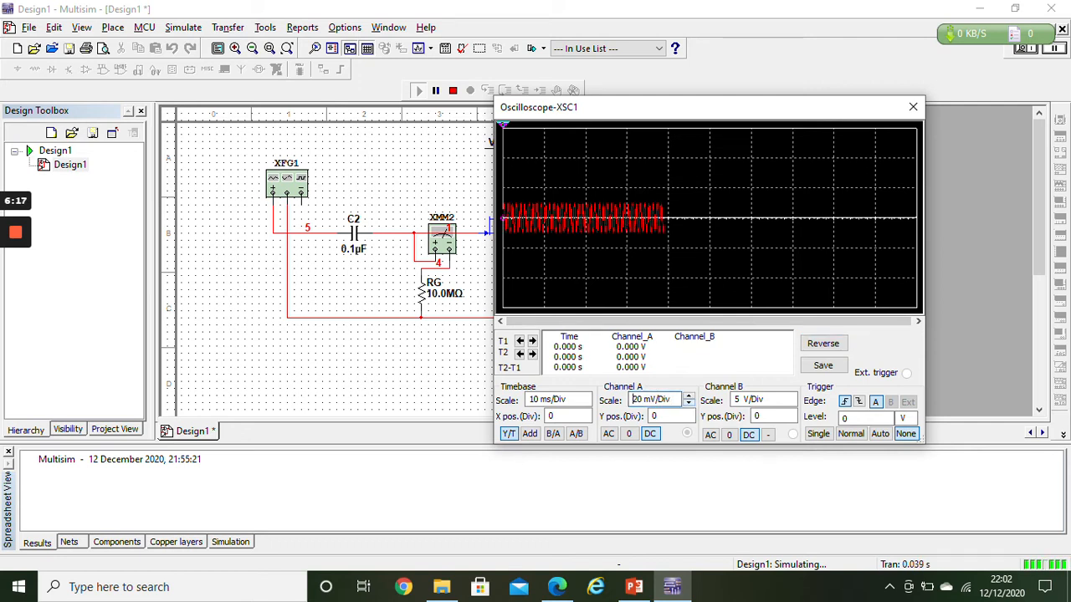
key("Down")
key("Down")
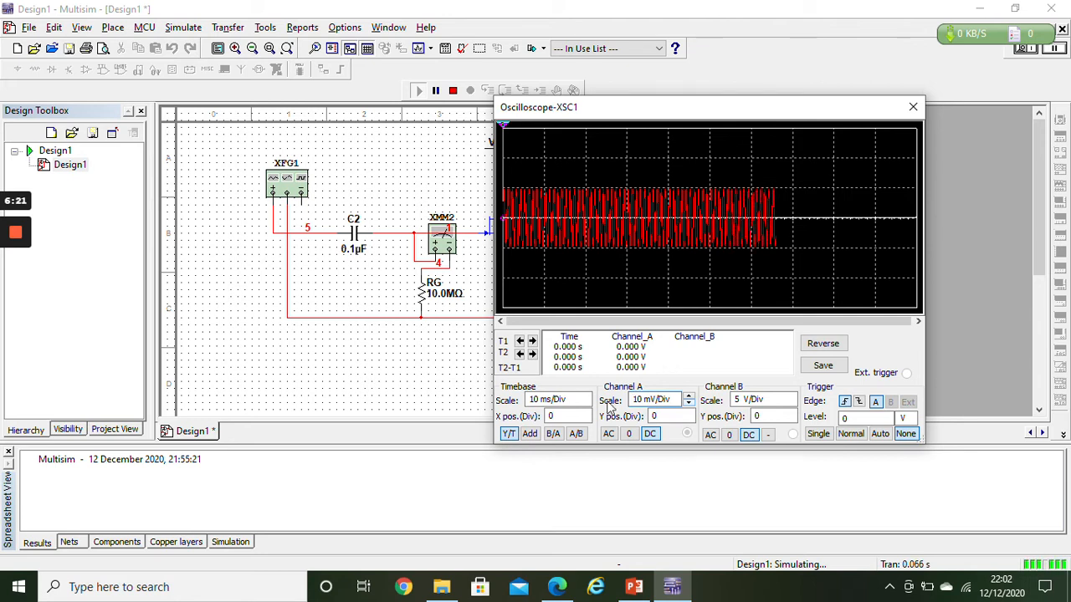
Set the oscilloscope timebase to 2 ms/Div and channel A's scale to 5 mV/Div, and close its window
left_click(540, 399)
key("Down")
key("Down")
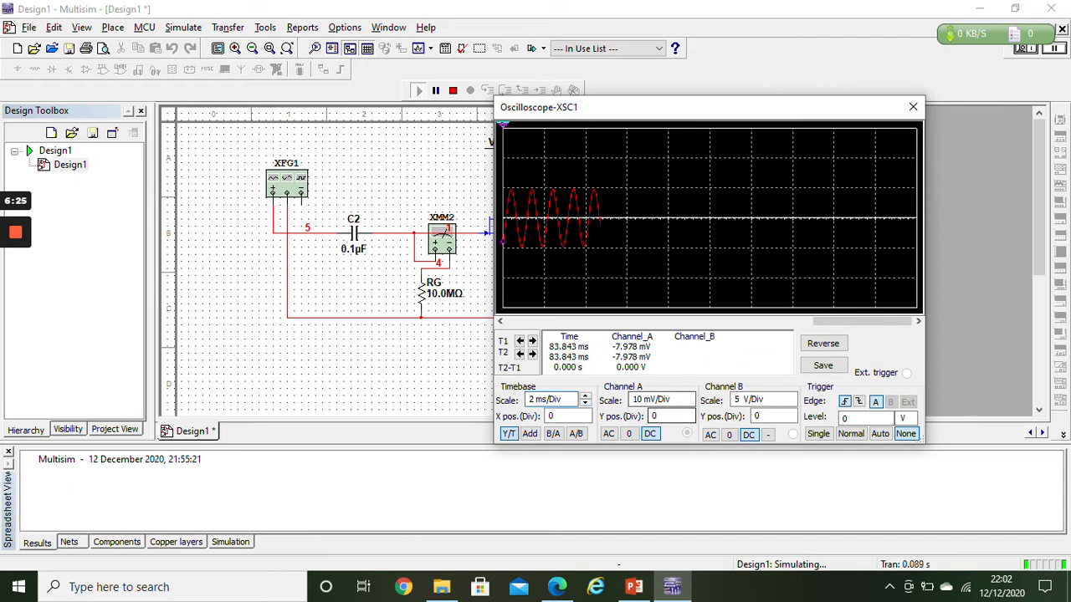
left_click(688, 402)
left_click(689, 403)
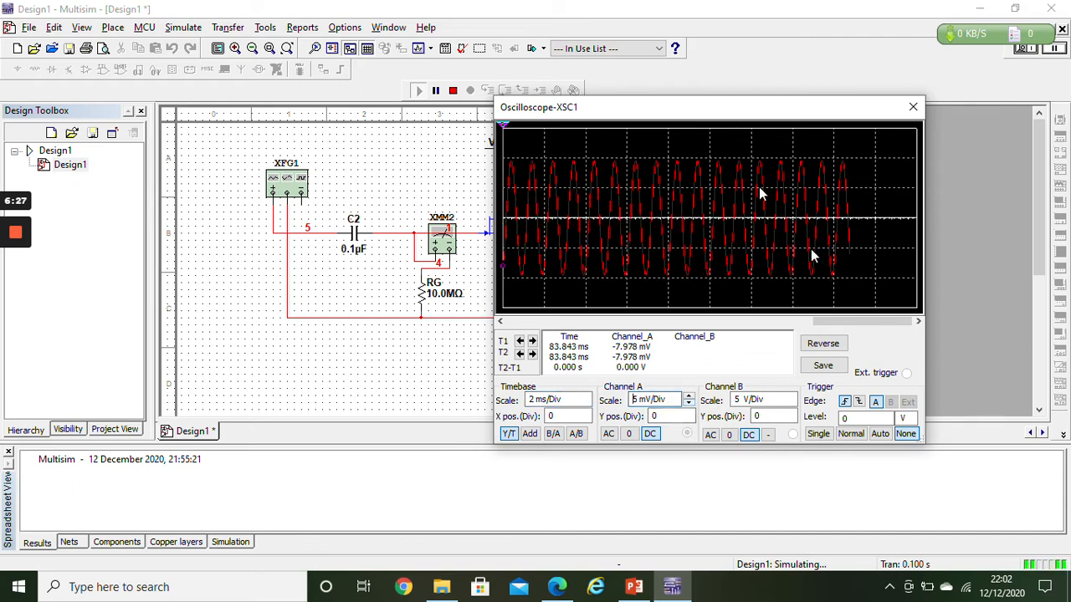
left_click(912, 107)
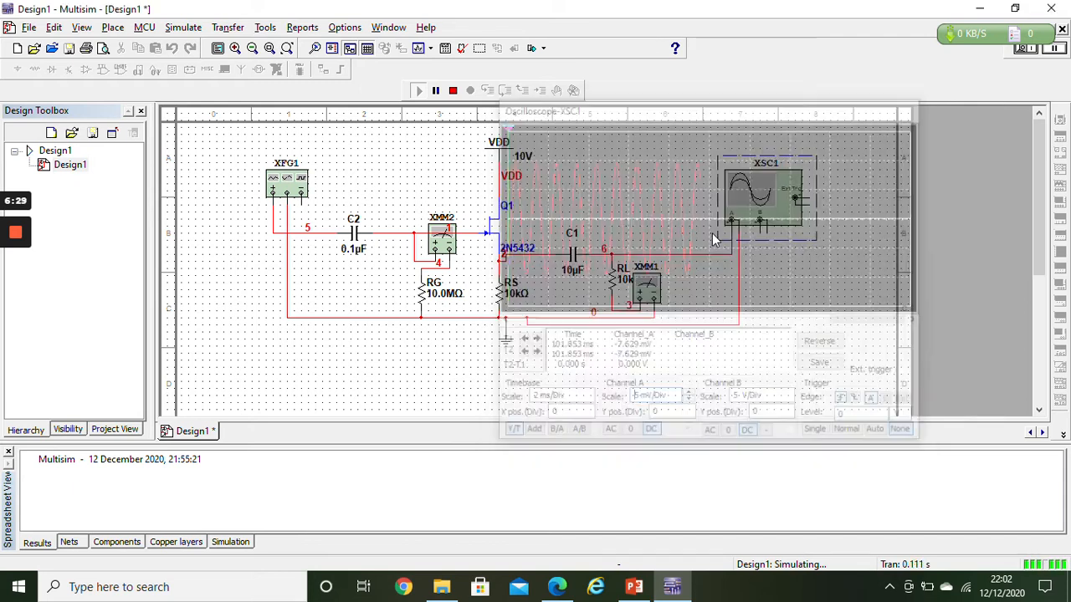
Open XMM1 and XMM2 and arrange their windows below the circuit to read the load and gate resistor AC currents
double_click(651, 287)
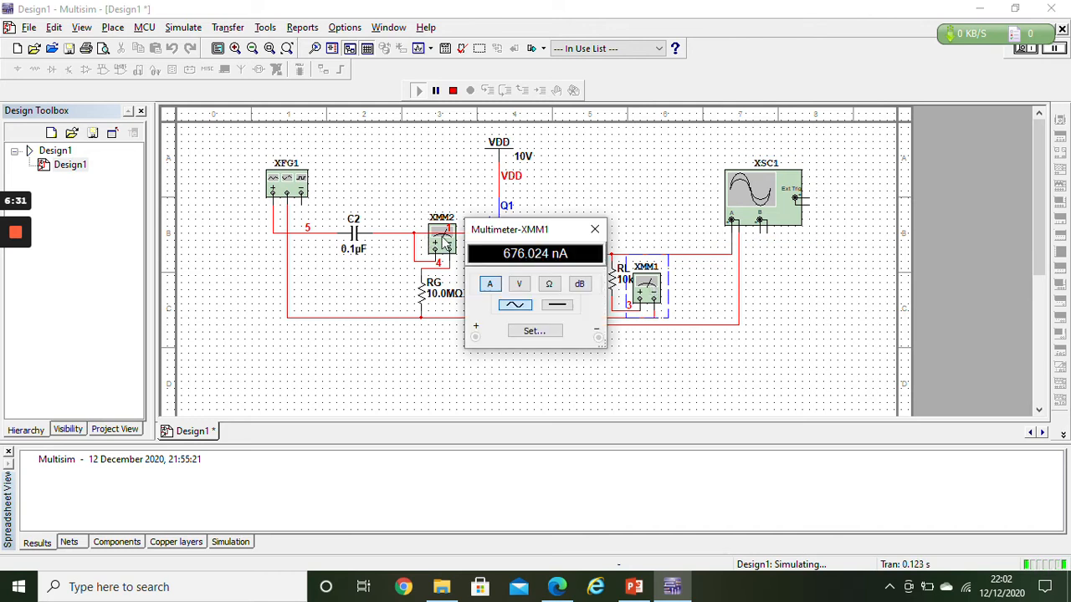
left_click(447, 242)
double_click(443, 240)
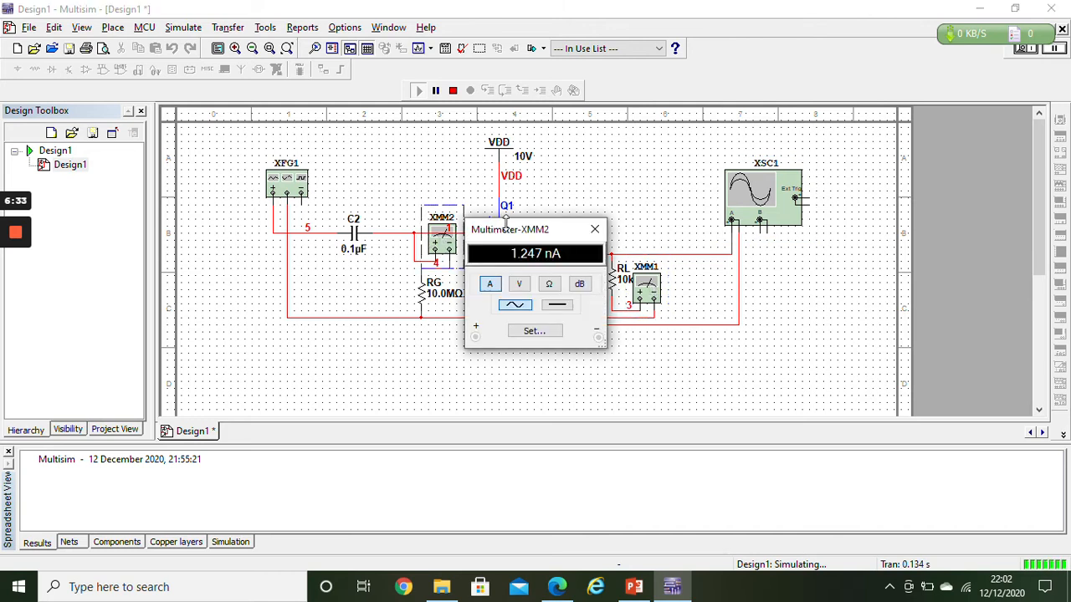
left_click_drag(520, 232, 242, 326)
left_click_drag(512, 238, 574, 380)
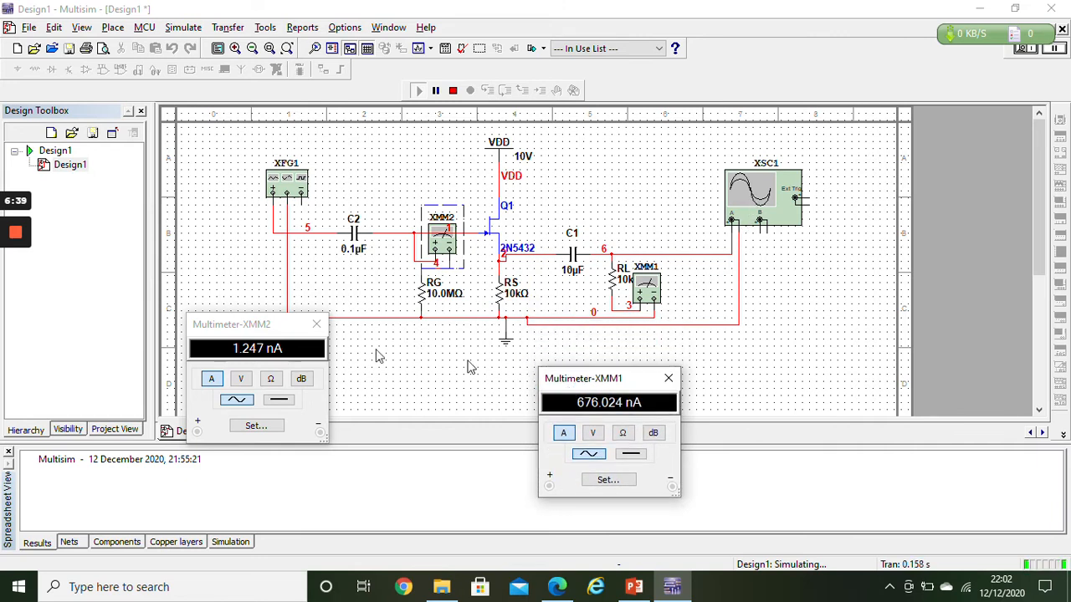
left_click_drag(282, 330, 255, 387)
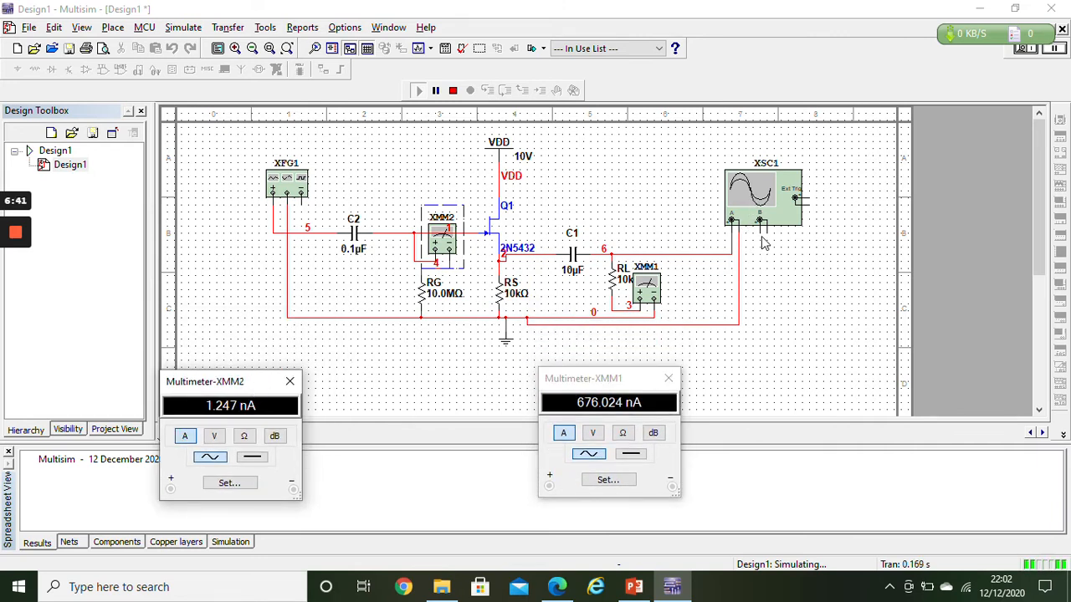
Stop the simulation and wire oscilloscope channel B between XFG1's positive terminal and the ground line
left_click(453, 90)
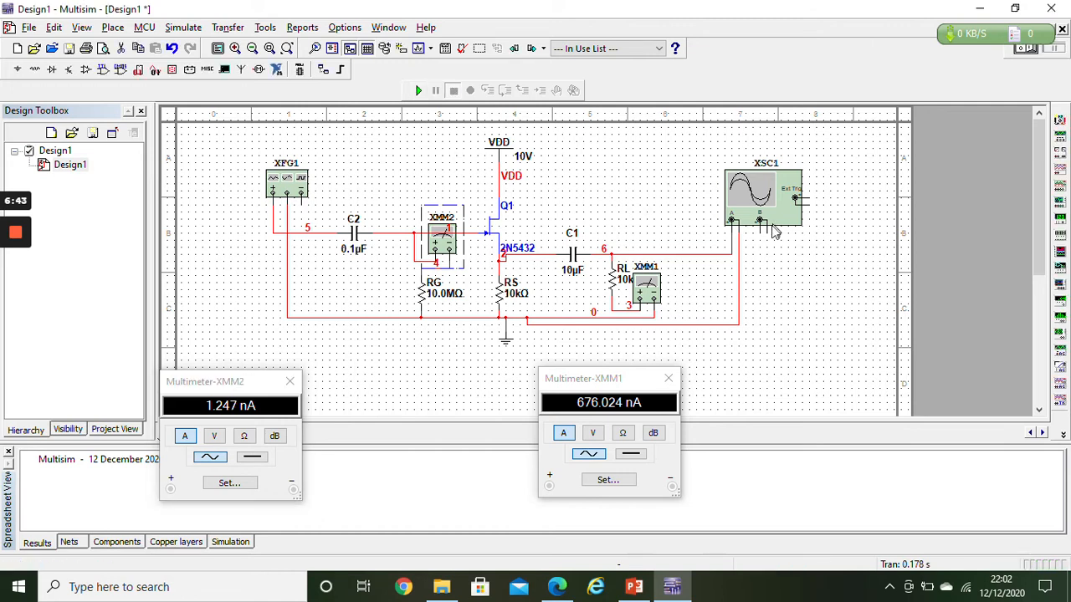
left_click(760, 222)
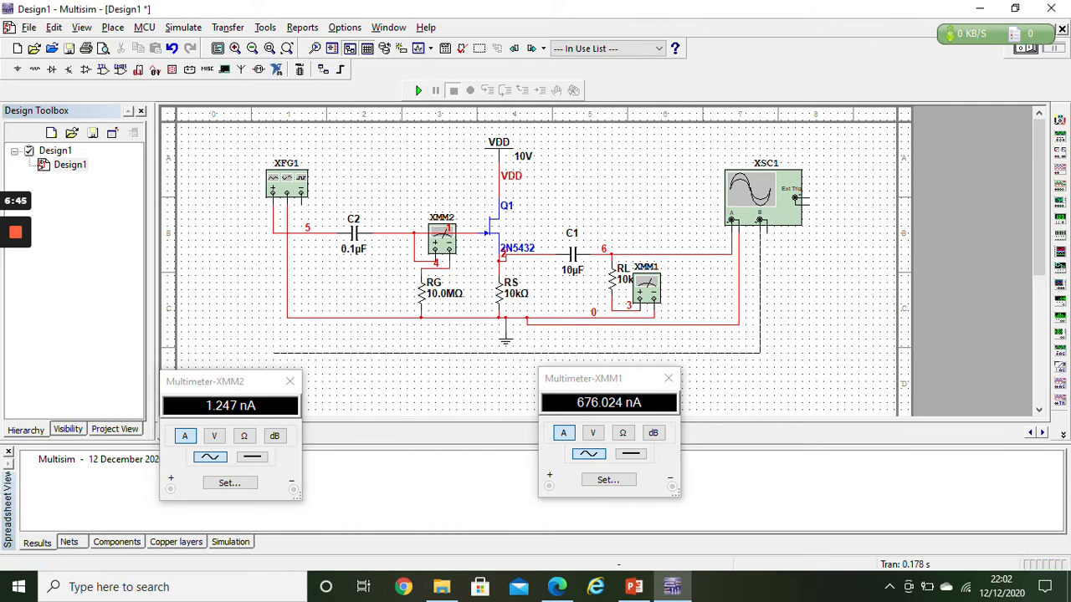
left_click(273, 226)
left_click(766, 229)
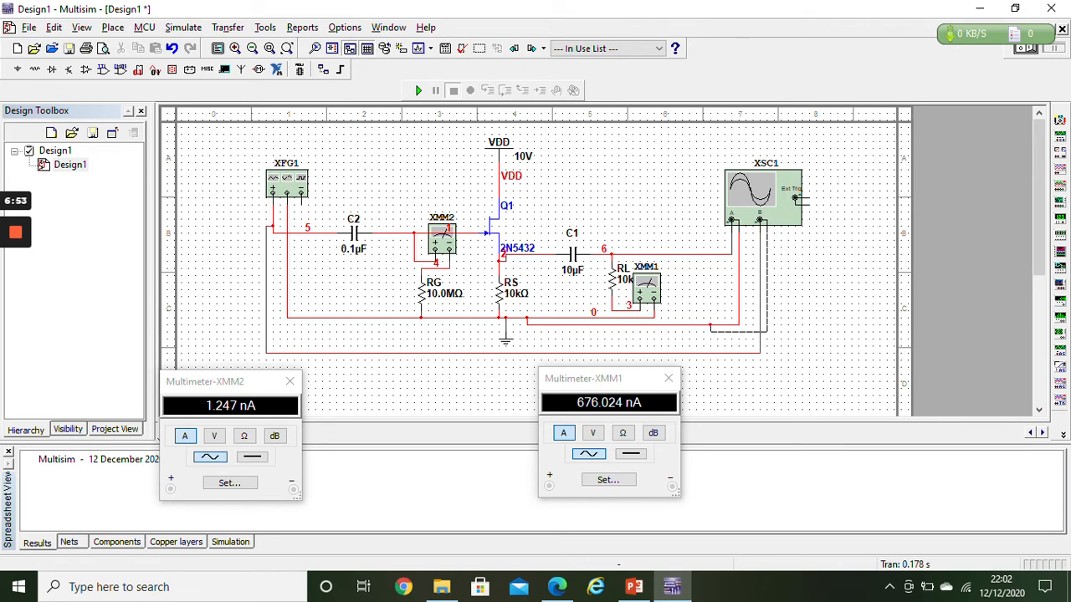
left_click(738, 282)
Run the simulation again and open XSC1, moving its window up and to the right to keep more circuit visible
left_click(419, 90)
double_click(769, 196)
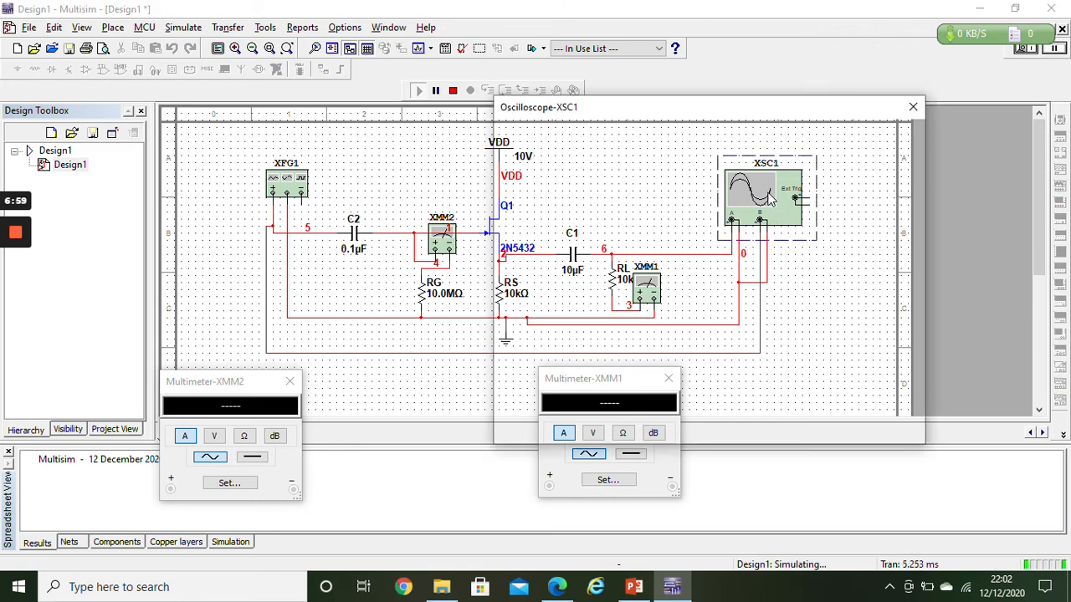
left_click_drag(695, 113, 778, 102)
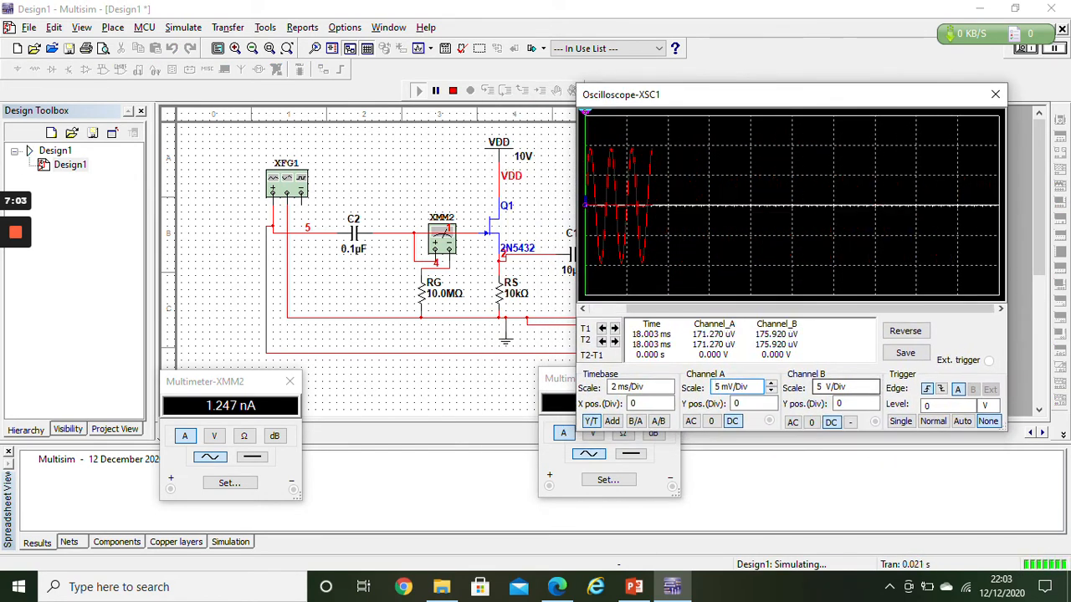
left_click(872, 389)
left_click(872, 391)
left_click(873, 383)
left_click(872, 383)
left_click(873, 384)
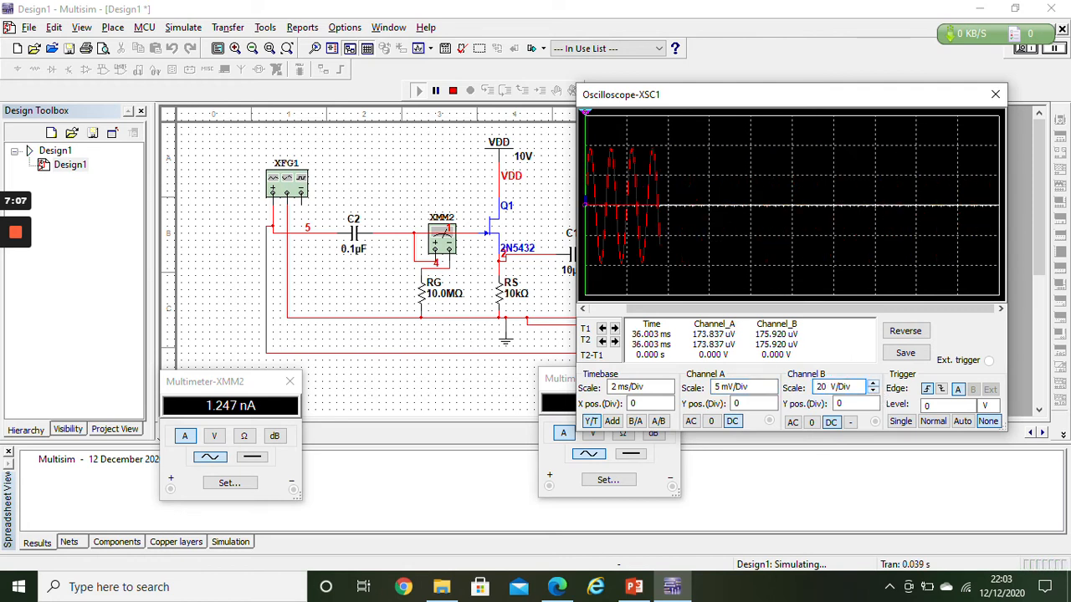
Set oscilloscope channel B's scale to 5 mV/Div to match channel A
left_click(872, 391)
left_click(872, 391)
left_click(872, 390)
left_click(873, 390)
left_click(872, 390)
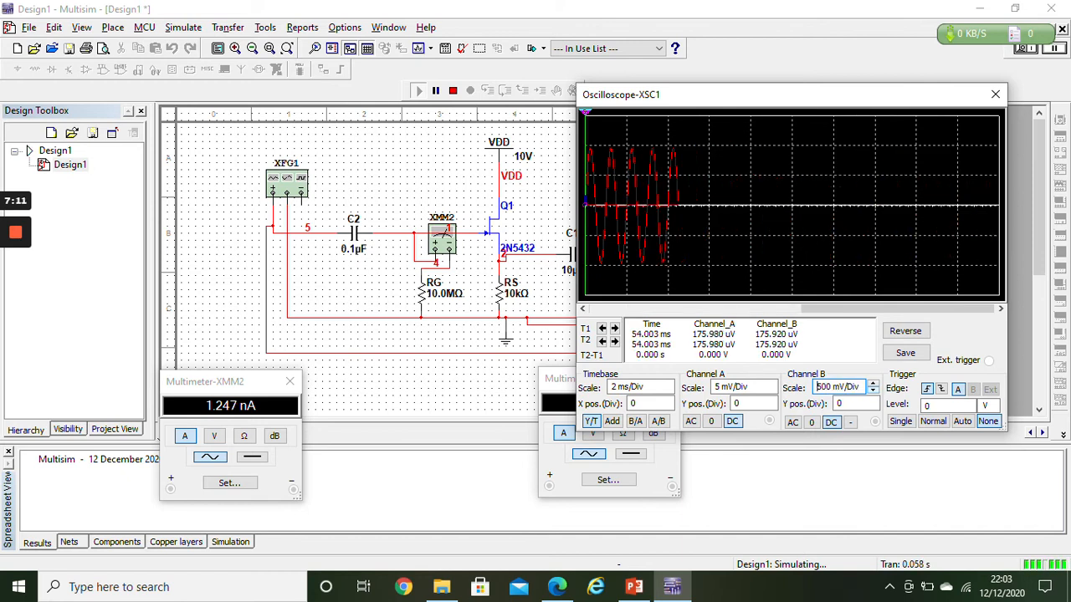
left_click(873, 390)
left_click(873, 391)
left_click(872, 391)
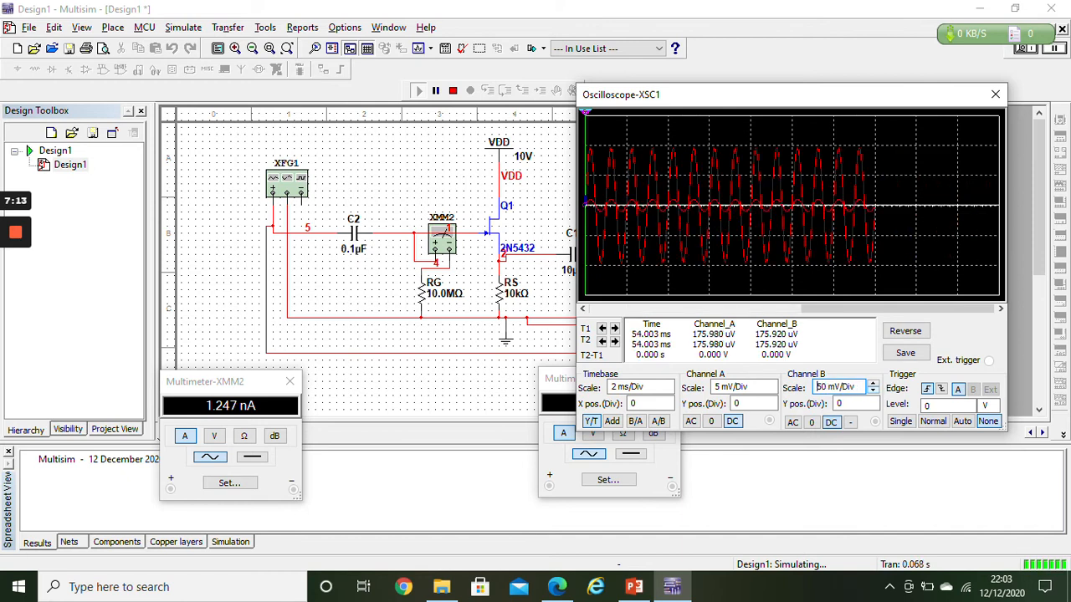
left_click(872, 391)
left_click(872, 390)
left_click(872, 391)
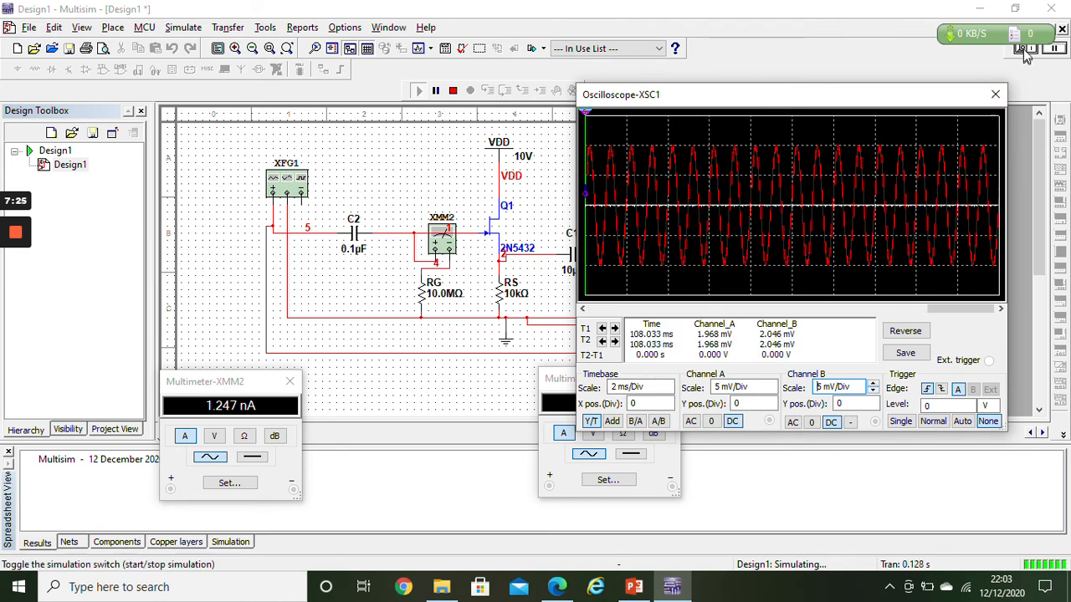
Stop the simulation and read both channels' peak voltages with a cursor at the first peak, returning the cursor to the trace's start
left_click(1024, 51)
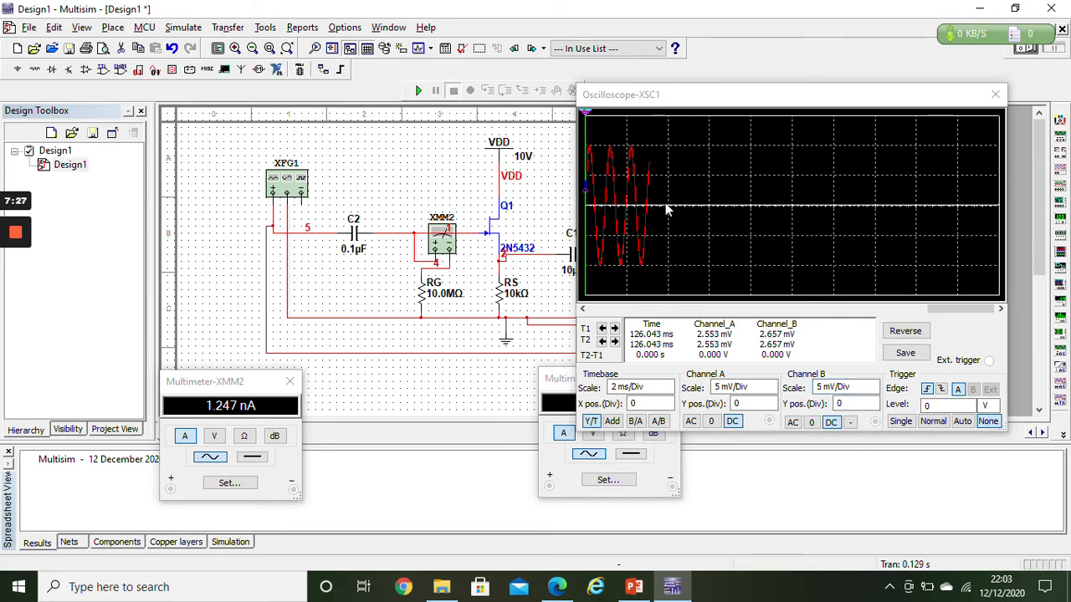
left_click_drag(585, 111, 590, 111)
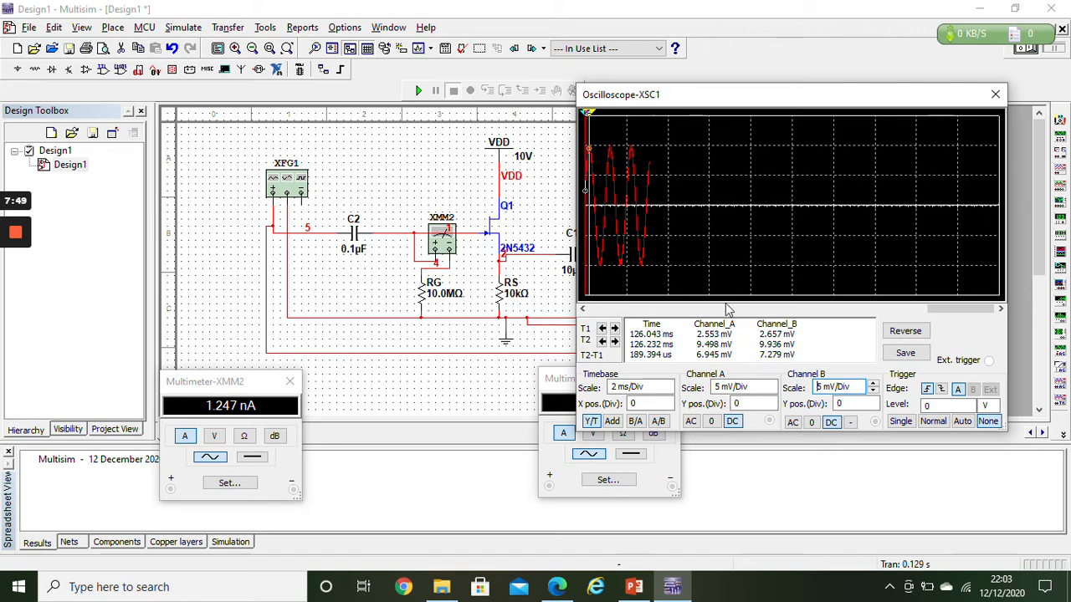
left_click_drag(589, 112, 590, 112)
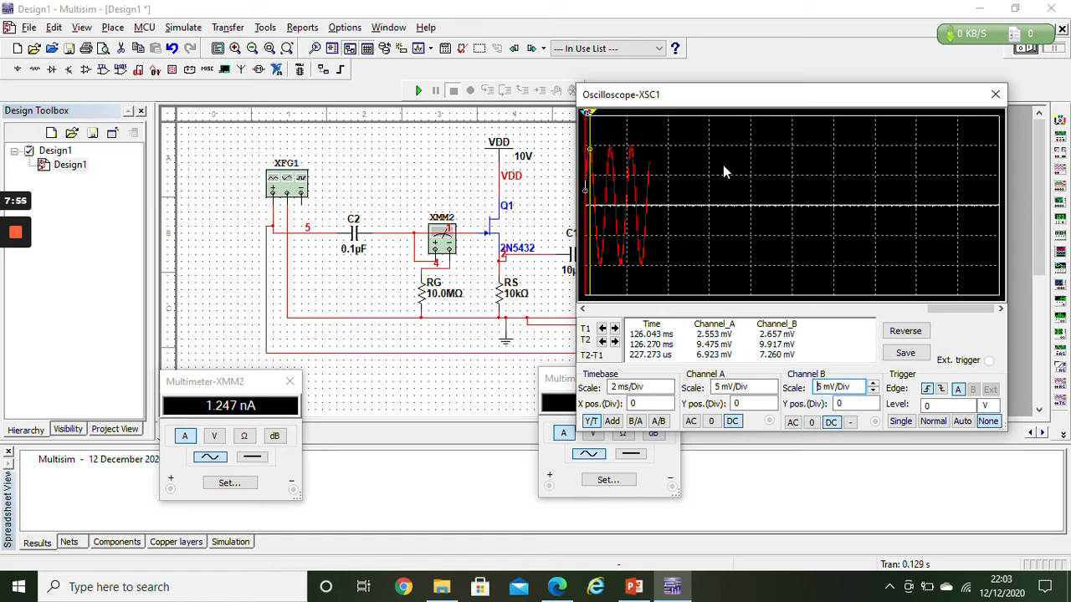
left_click_drag(589, 111, 571, 110)
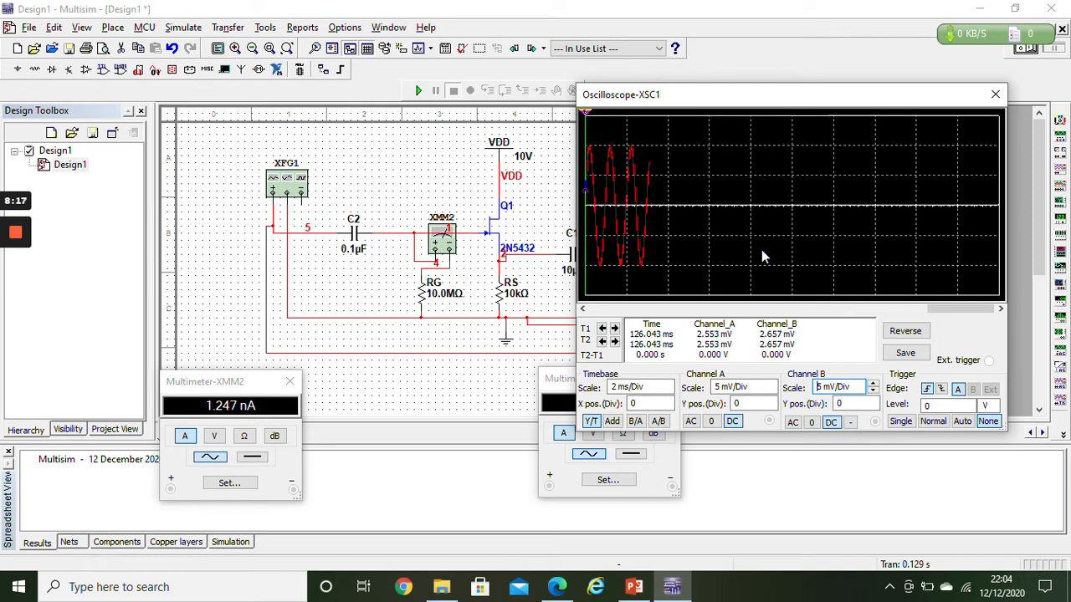
Rearrange the oscilloscope, XMM1 and XMM2 windows to uncover the amplifier circuit while keeping the readings in view
left_click_drag(778, 103, 855, 64)
left_click_drag(590, 393, 598, 405)
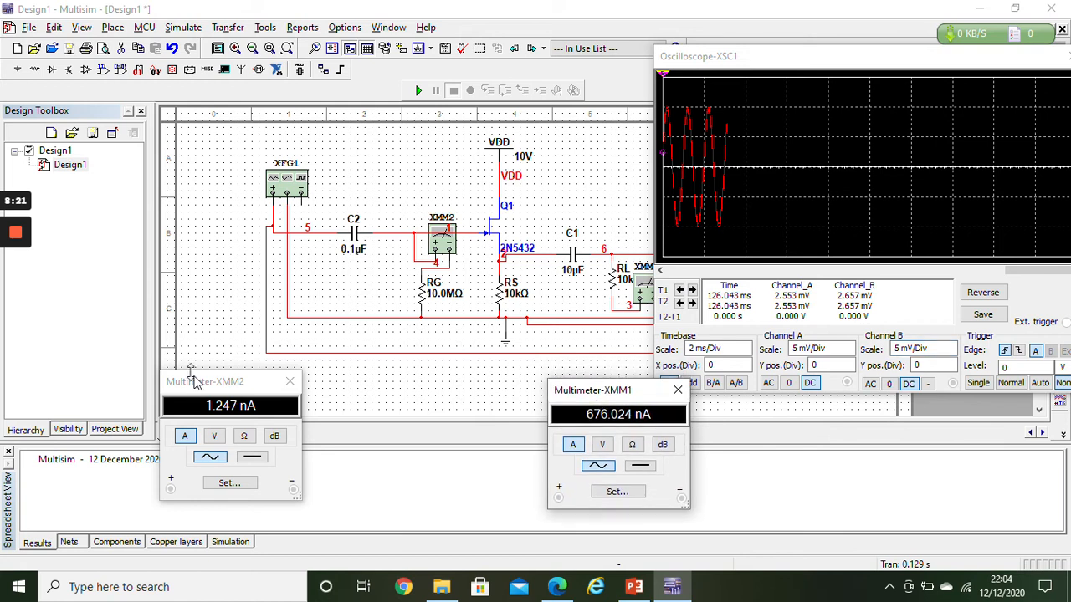
left_click_drag(212, 394, 187, 320)
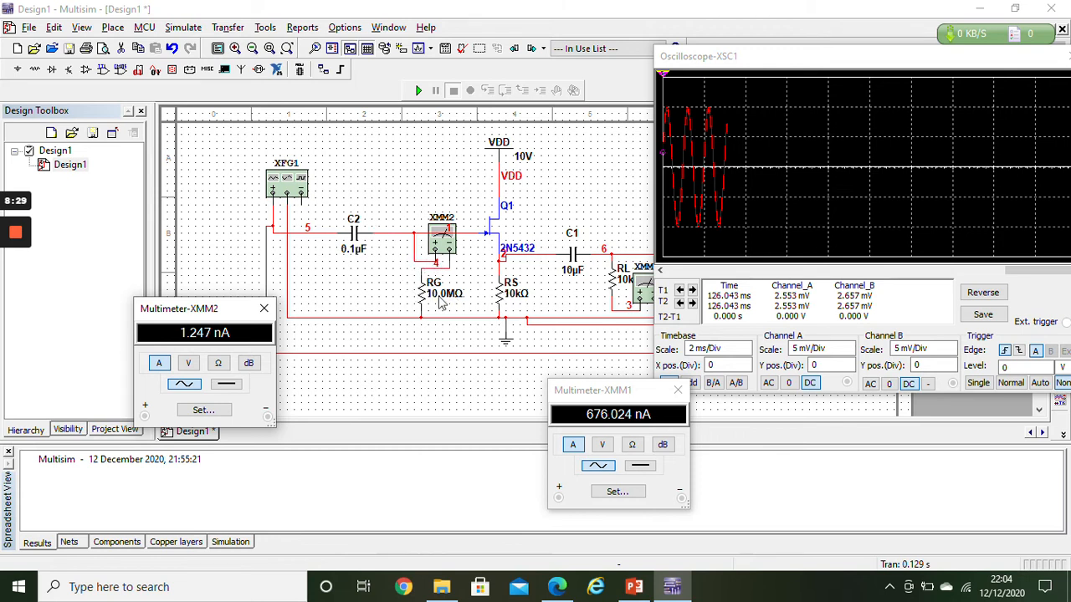
left_click_drag(191, 311, 153, 296)
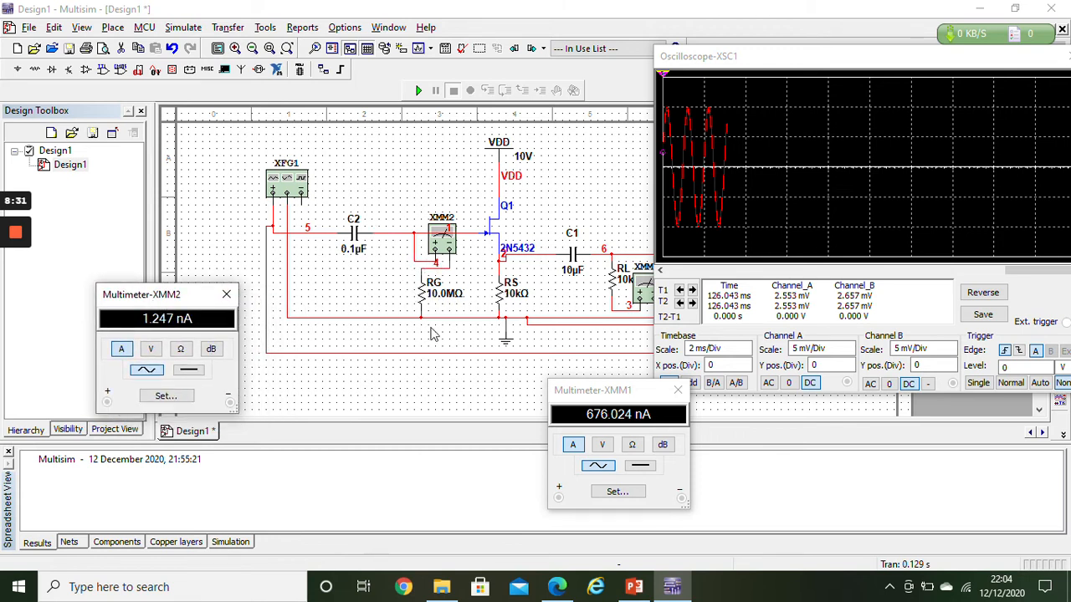
Close both multimeters, set function generator XFG1's amplitude to 50 mVp and run the simulation
left_click_drag(799, 71, 919, 64)
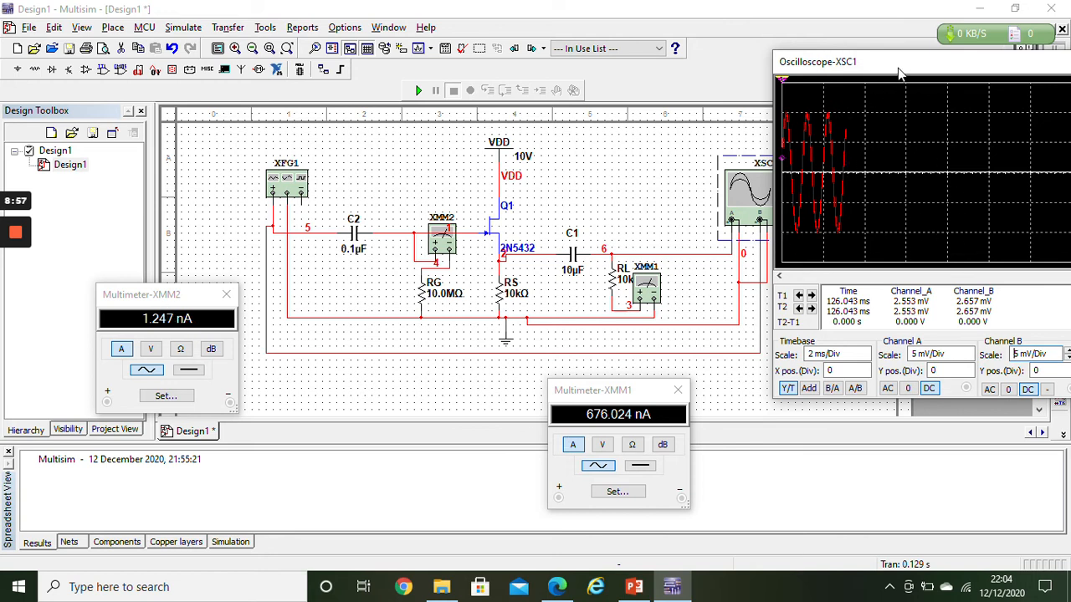
left_click(226, 295)
left_click(589, 383)
double_click(287, 182)
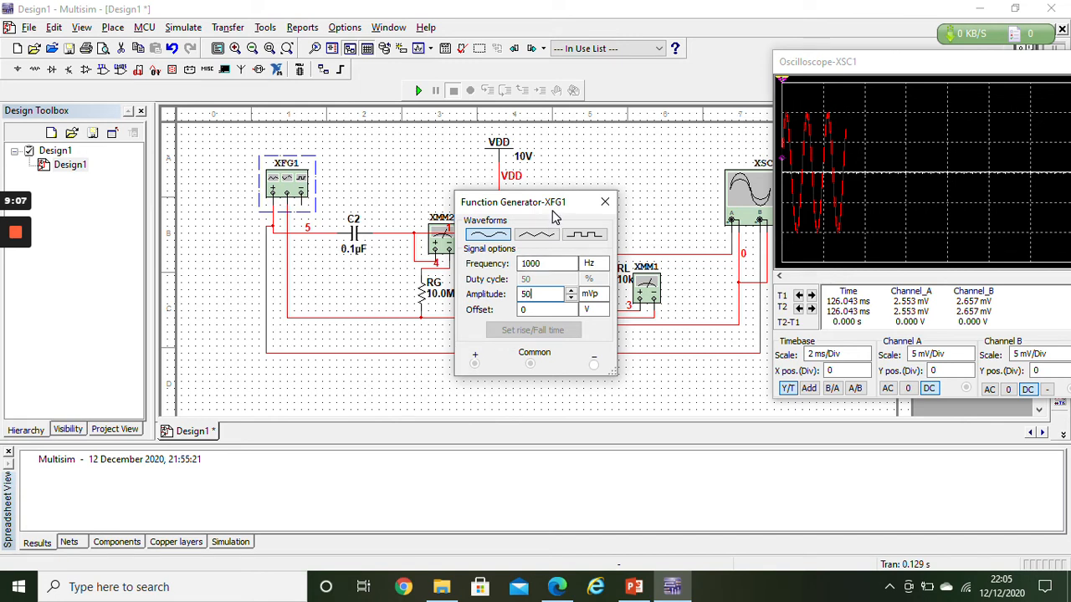
left_click(471, 130)
left_click(418, 90)
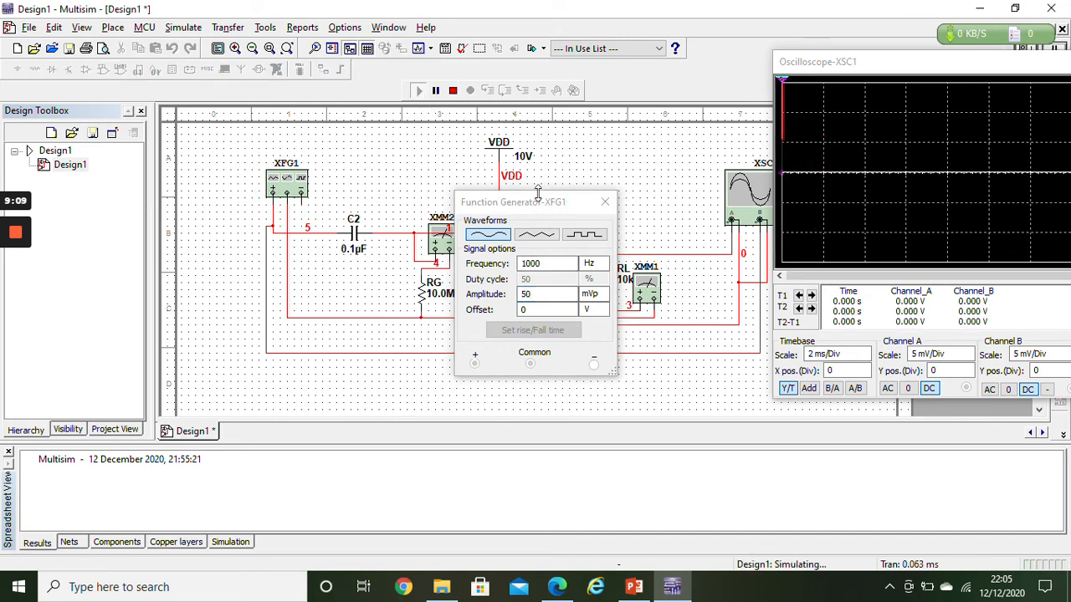
Move the function generator and oscilloscope windows into clear view and set channel A's scale to 20 mV/Div
left_click_drag(549, 209, 237, 214)
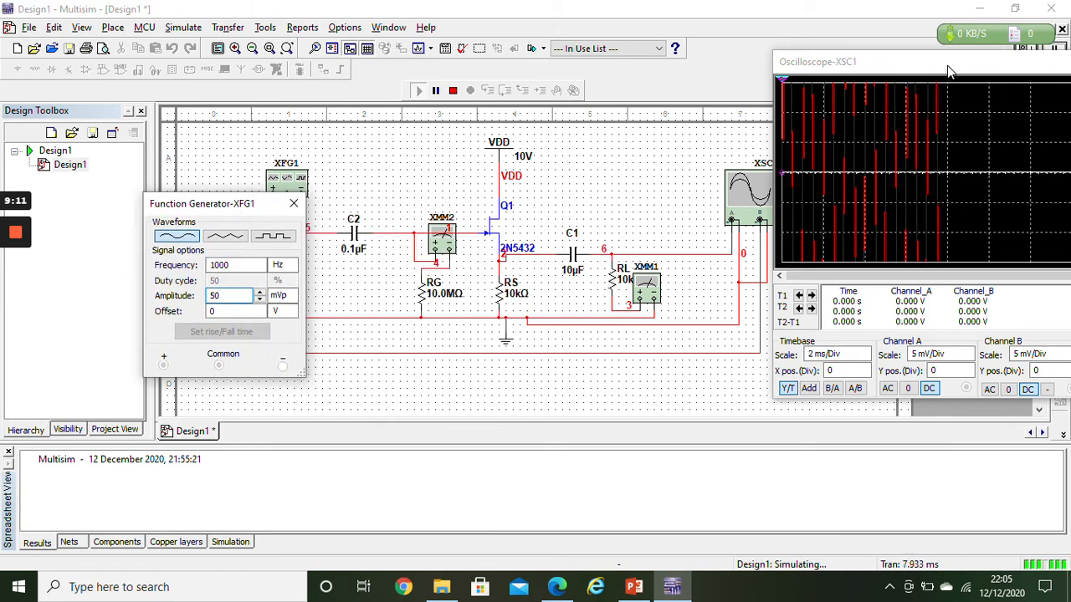
left_click_drag(947, 66, 734, 98)
left_click(720, 388)
left_click(756, 391)
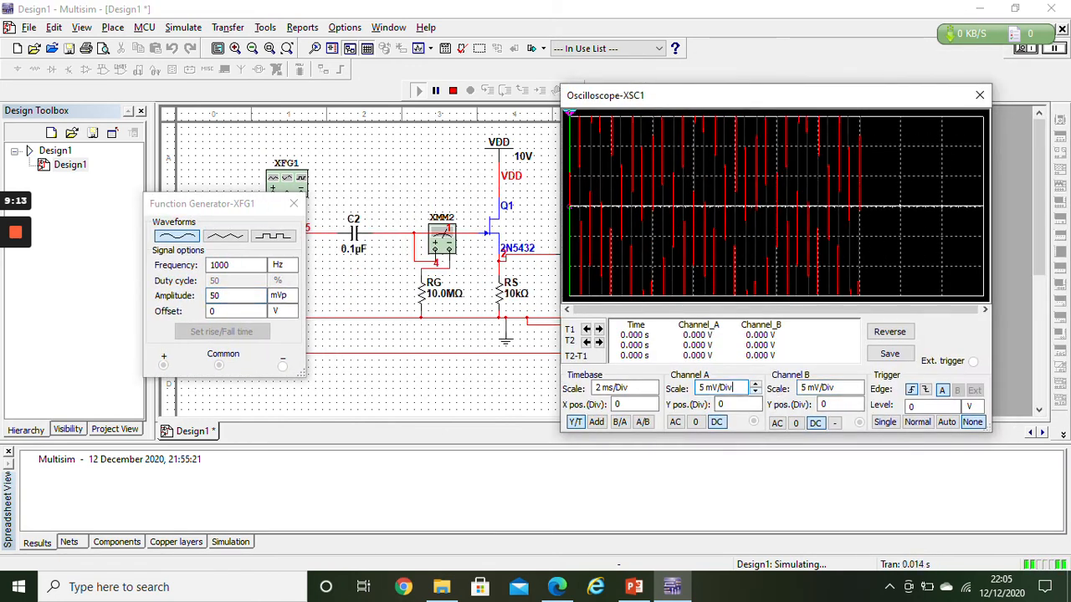
left_click(755, 384)
left_click(756, 384)
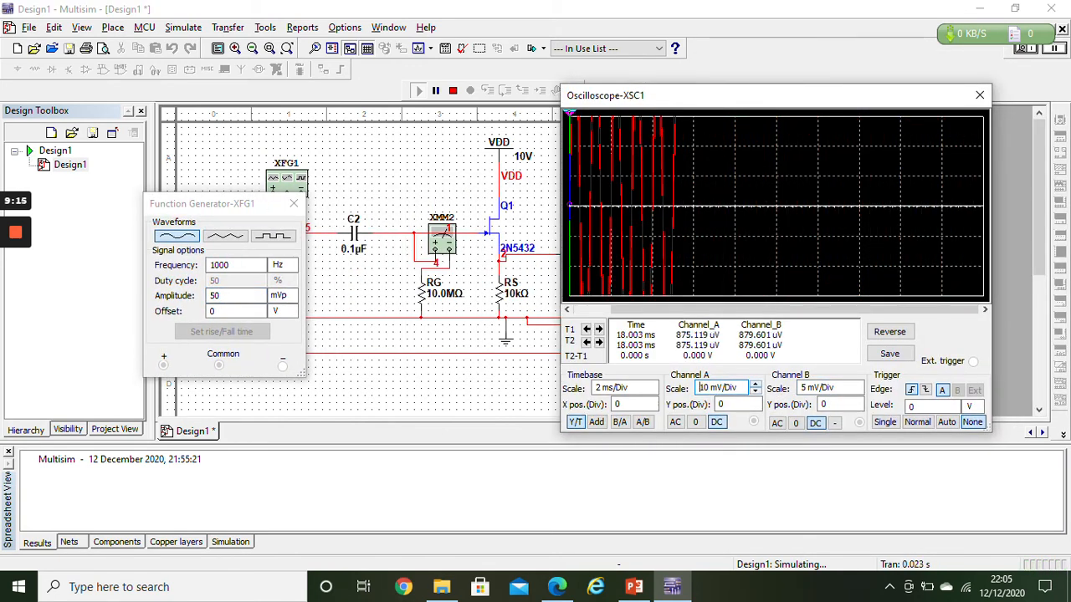
left_click(755, 384)
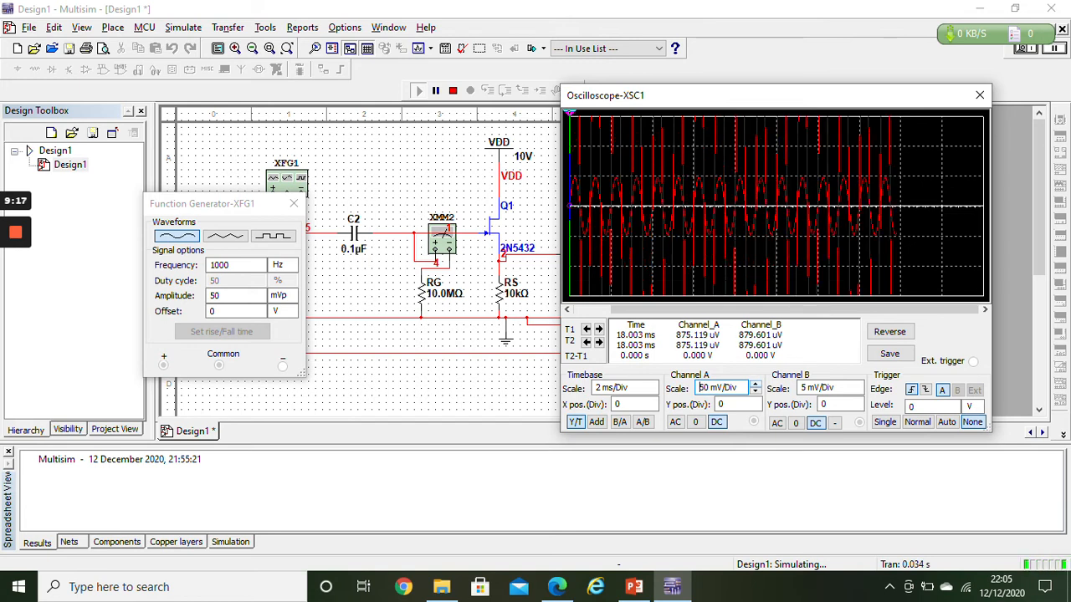
Set oscilloscope channel B's scale to 20 mV/Div to match channel A
left_click(834, 388)
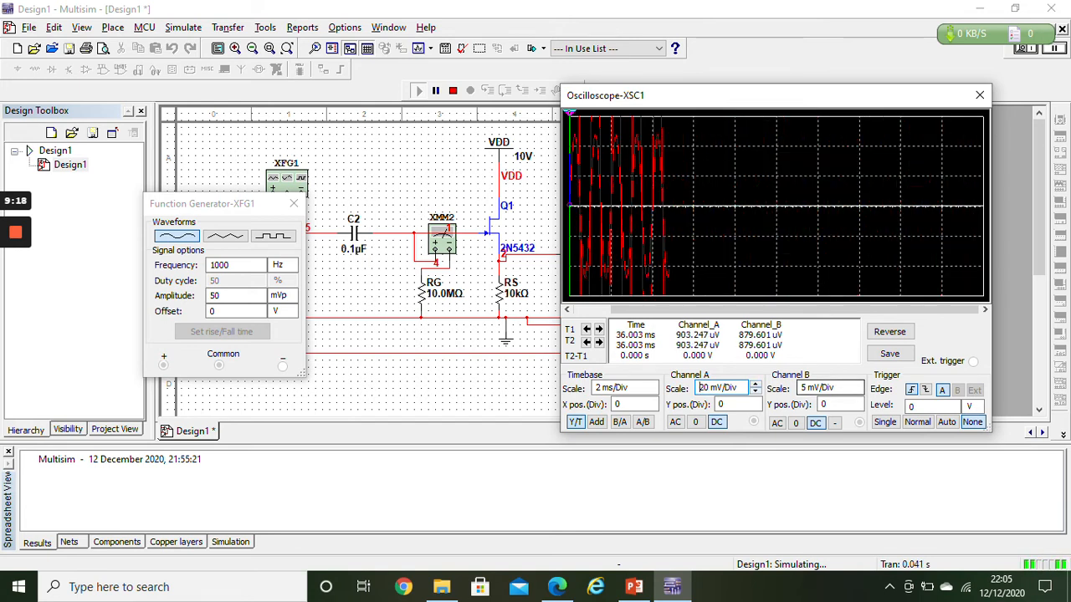
left_click(856, 391)
left_click(857, 384)
left_click(856, 384)
left_click(856, 384)
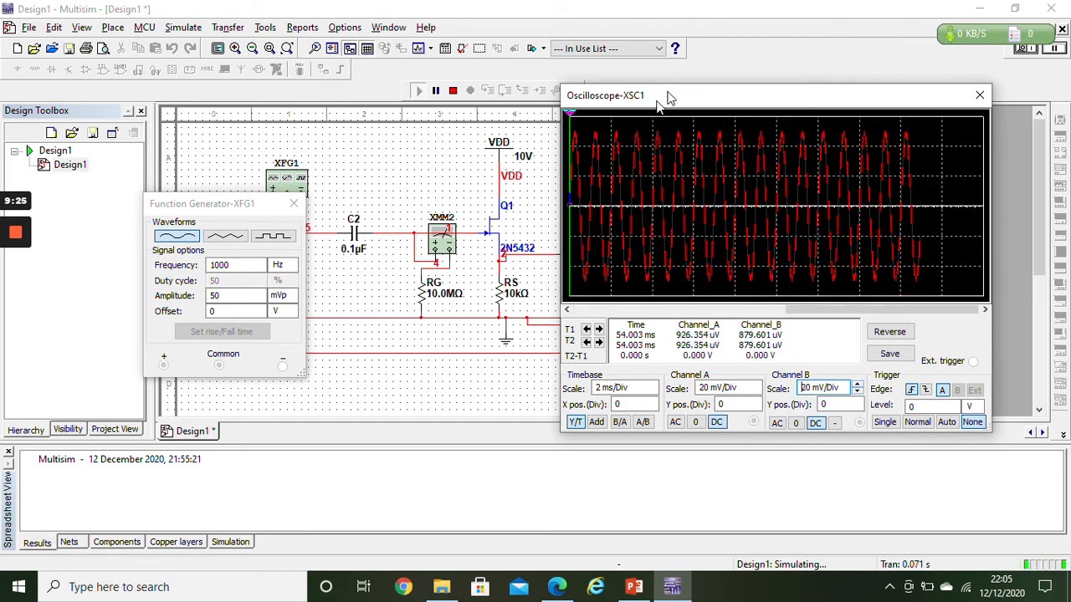
Uncover the circuit beside the oscilloscope and open XMM2 and XMM1 to read the input and output AC currents
left_click_drag(677, 96, 817, 97)
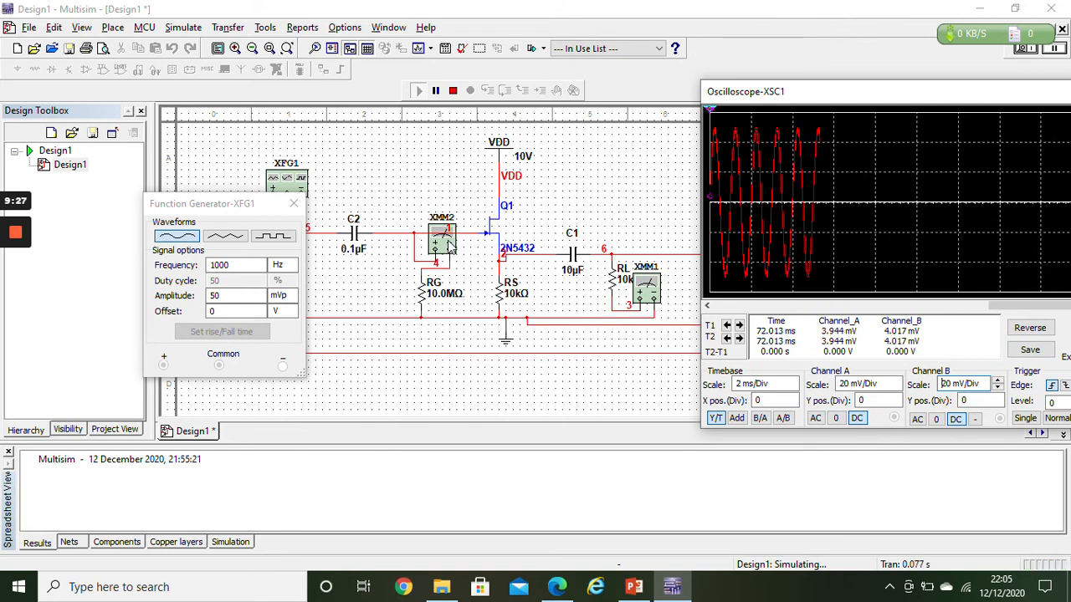
double_click(442, 241)
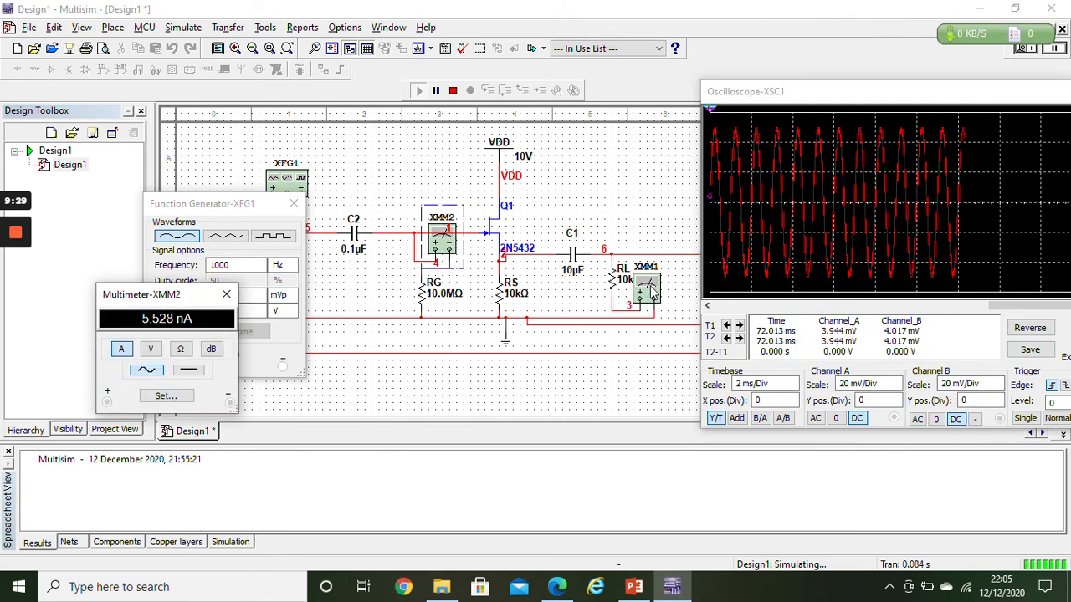
double_click(651, 308)
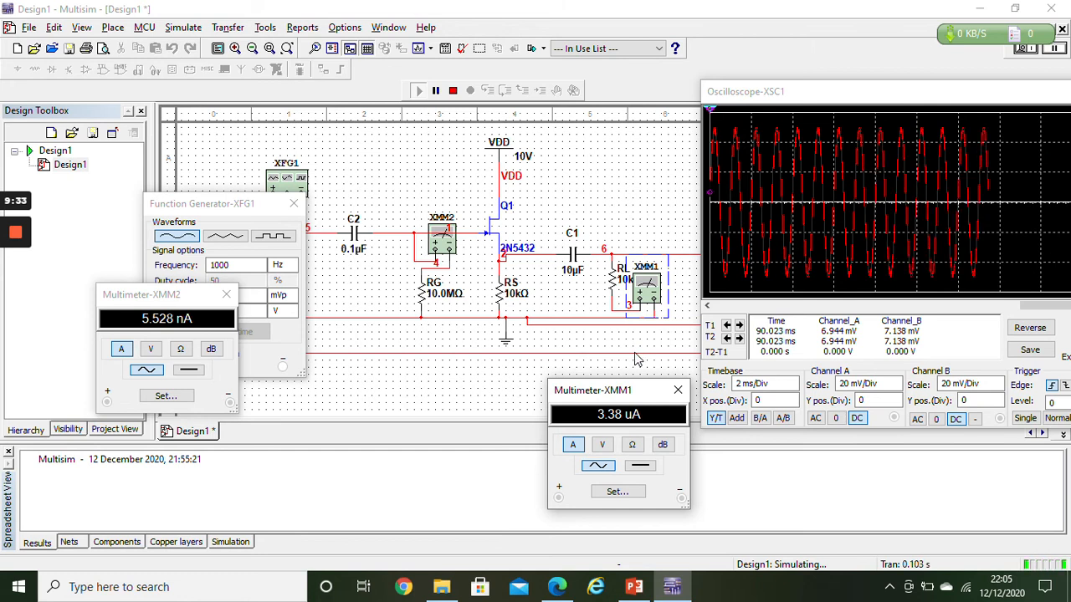
mouse_move(649, 400)
left_mouse_down()
mouse_move(615, 364)
mouse_move(597, 371)
left_mouse_up()
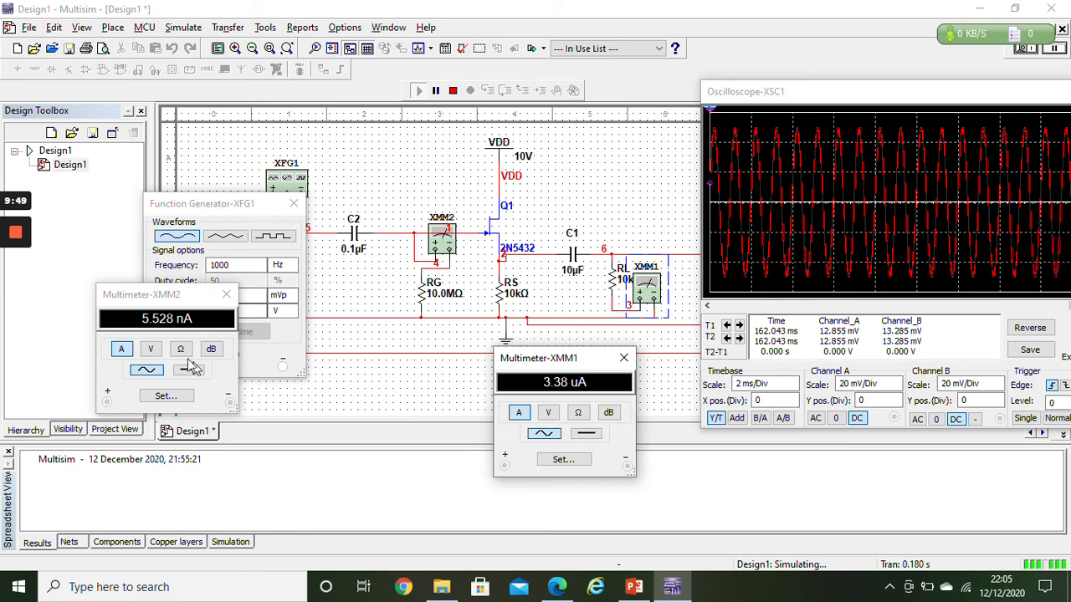
Close XMM2 and the oscilloscope, set XFG1's amplitude to 5 mVp and restart the simulation
left_click(225, 297)
left_click(231, 295)
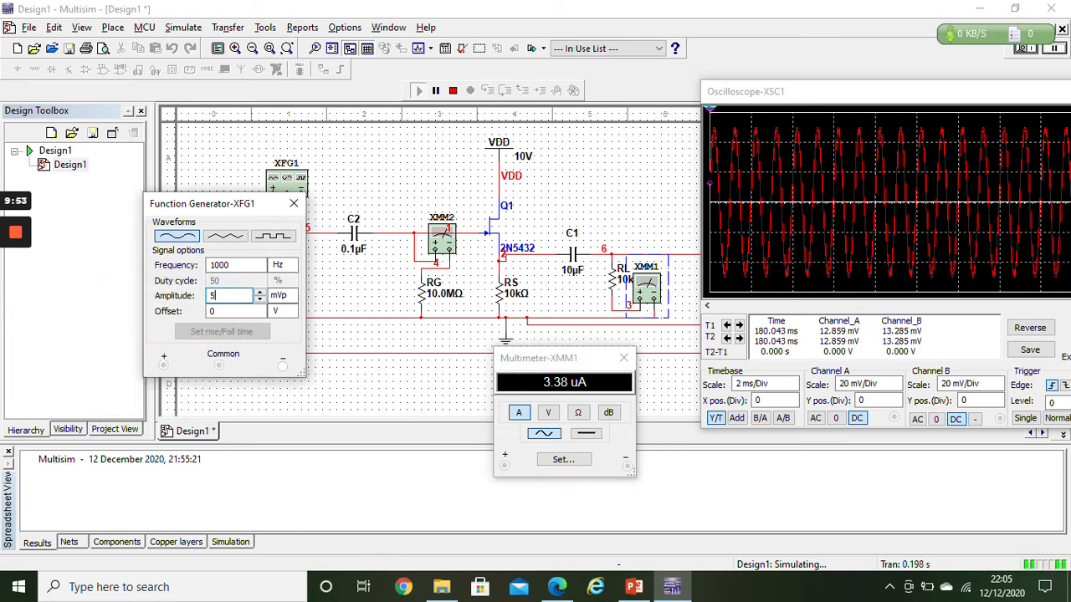
key("BackSpace")
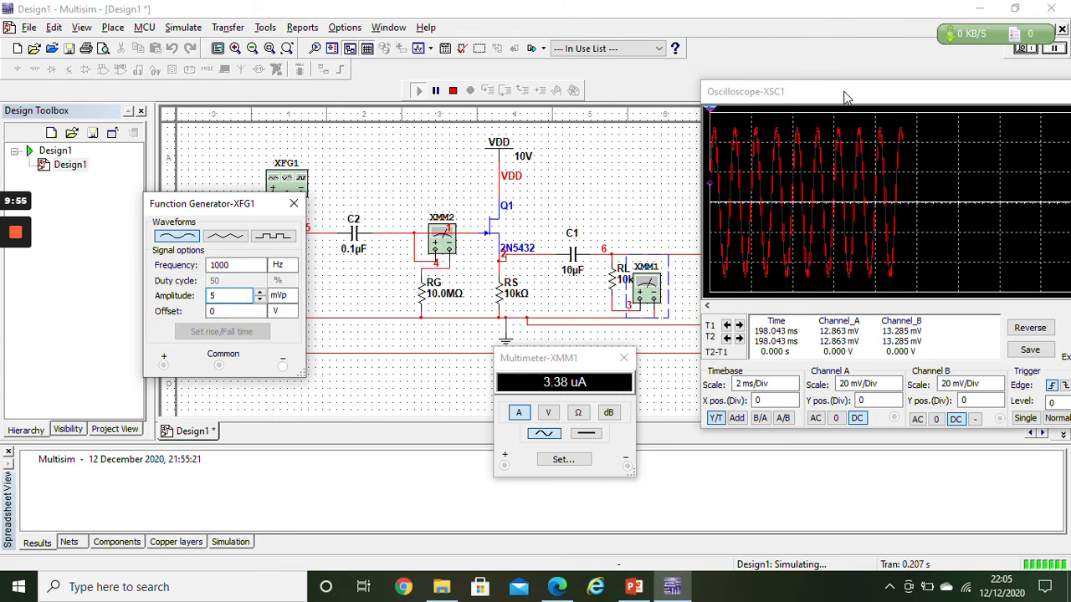
left_click_drag(844, 90, 512, 85)
left_click(788, 87)
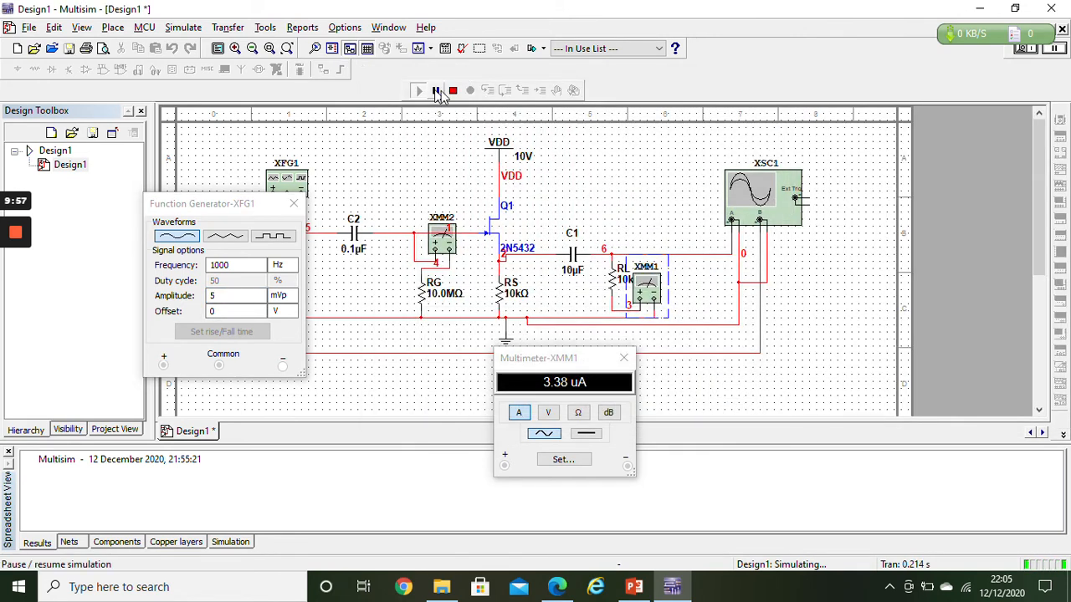
left_click(453, 90)
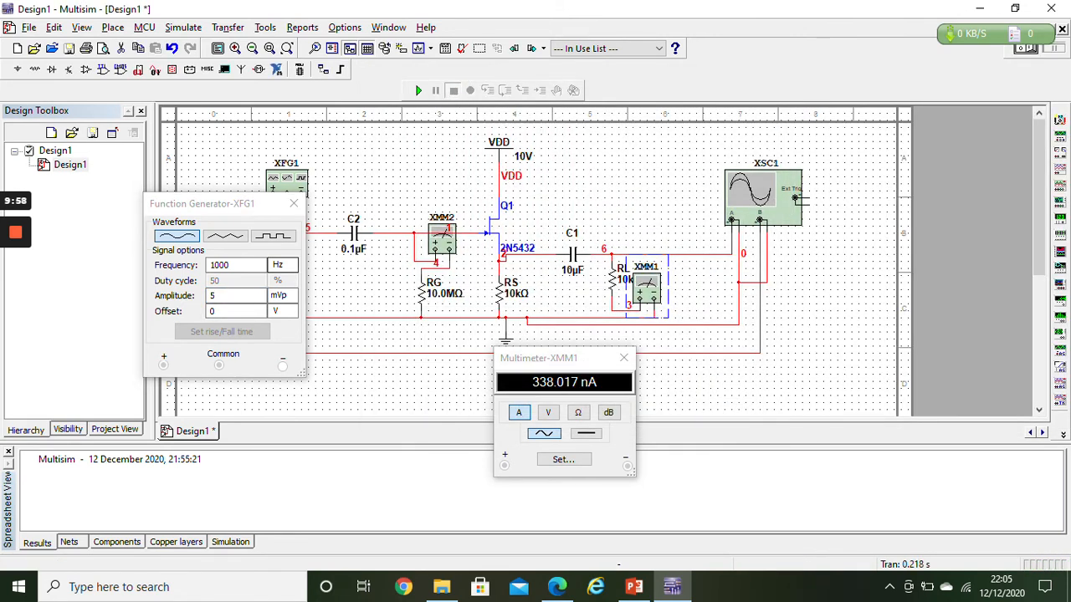
left_click(418, 89)
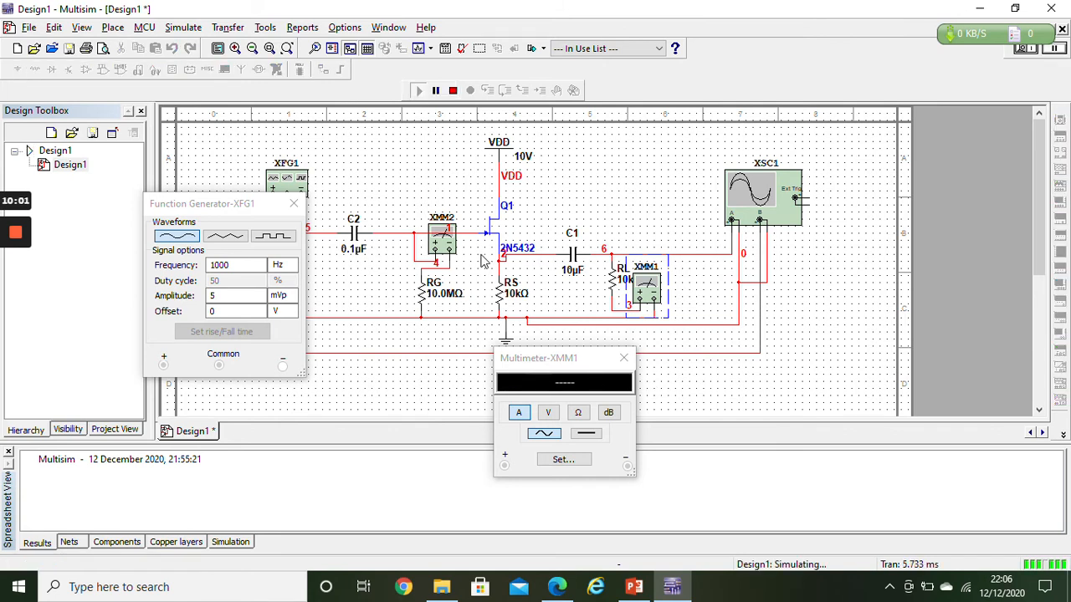
Open XMM2 and oscilloscope XSC1 and arrange the windows so both current readings and the waveforms can be read
double_click(444, 242)
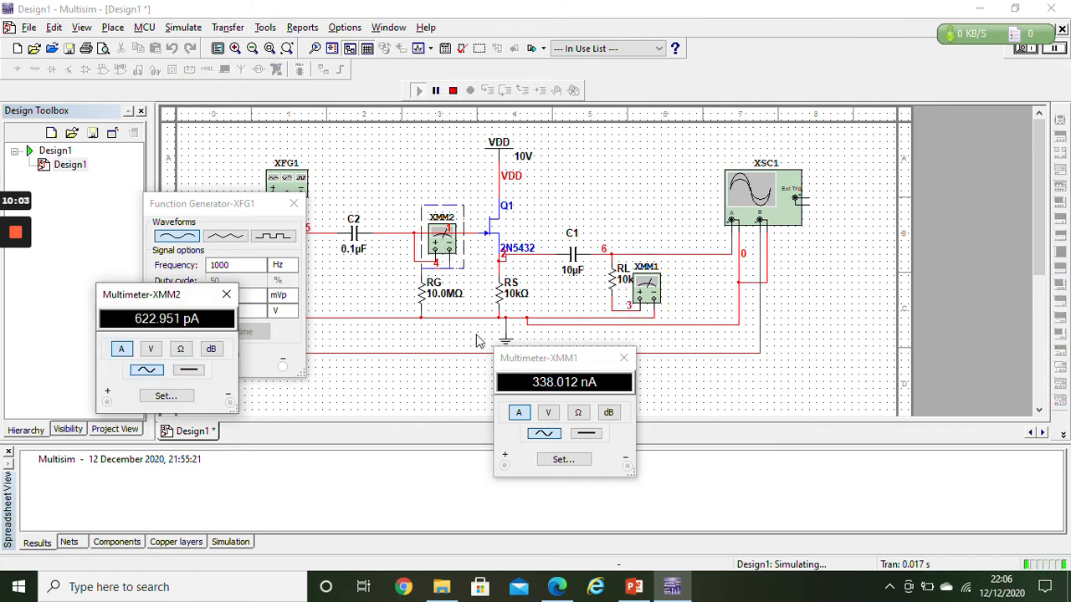
left_click_drag(553, 360, 559, 313)
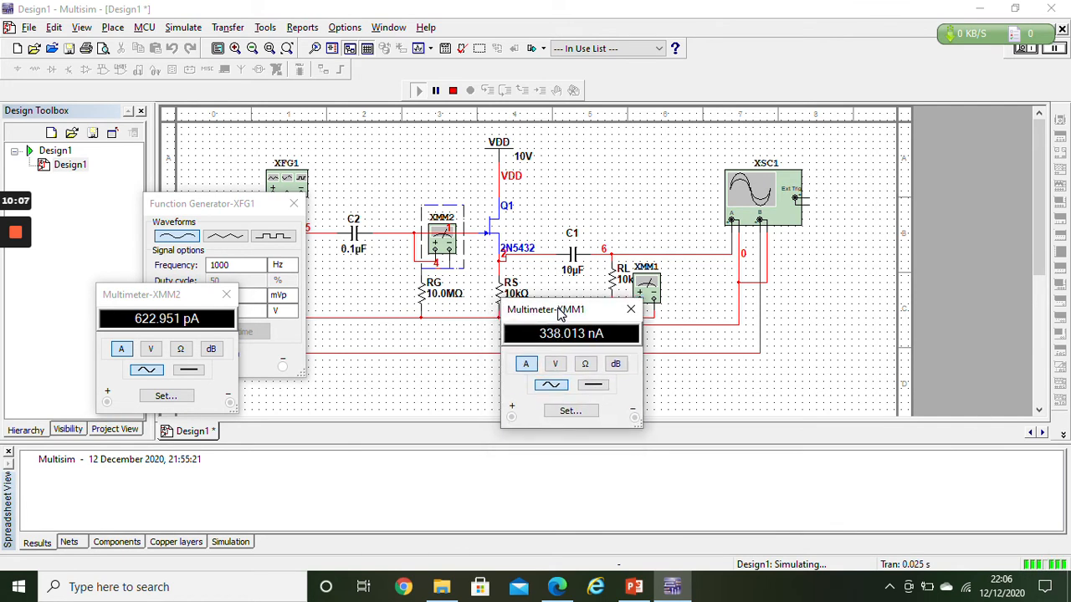
double_click(755, 201)
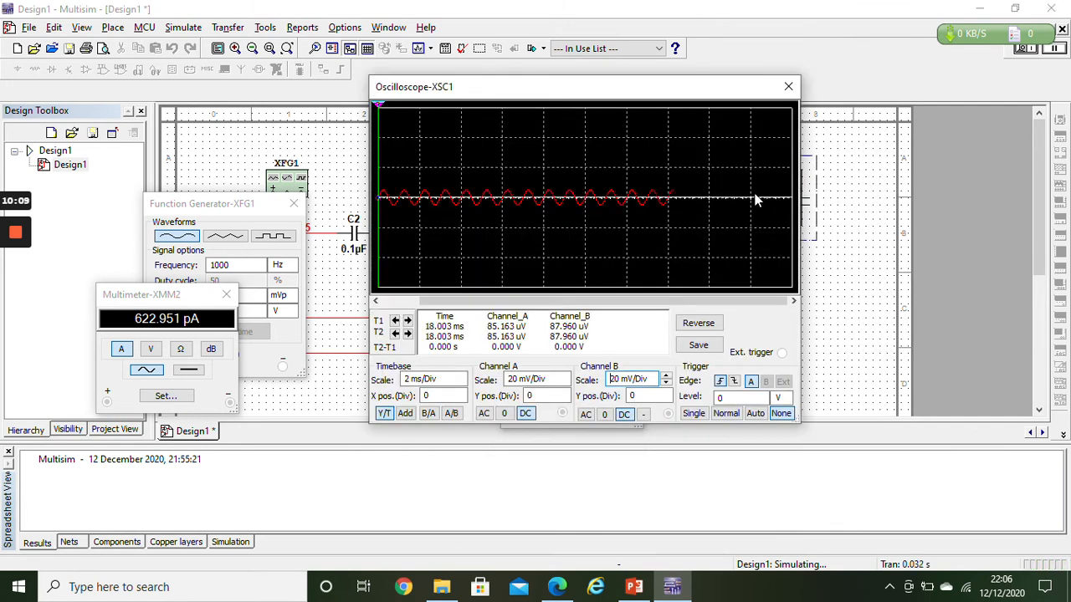
mouse_move(821, 100)
left_mouse_down()
mouse_move(920, 107)
mouse_move(875, 97)
left_mouse_up()
left_click_drag(556, 309, 455, 299)
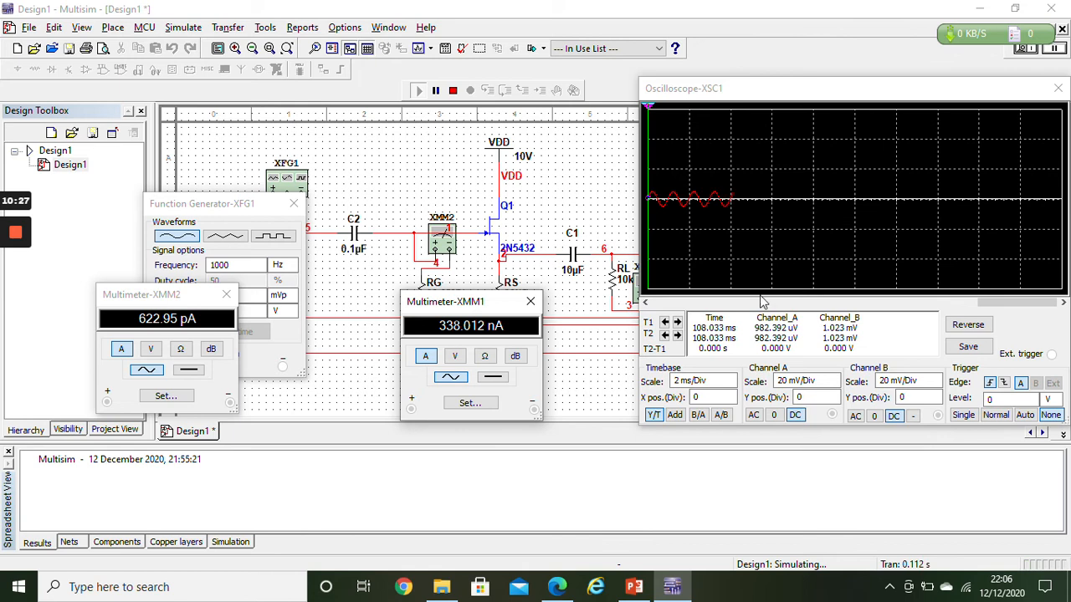
Set oscilloscope channel A's scale to 2 mV/Div
left_click(833, 377)
left_click(833, 377)
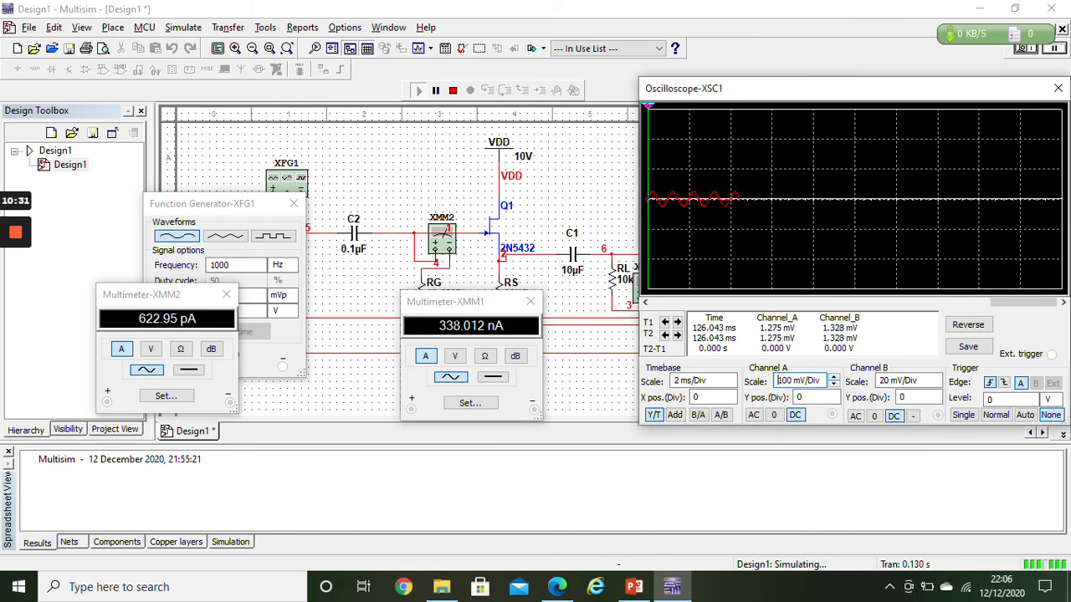
left_click(834, 384)
left_click(833, 384)
left_click(833, 384)
left_click(833, 383)
left_click(833, 384)
Set oscilloscope channel B's scale to 2 mV/Div to match channel A
left_click(934, 381)
left_click(935, 384)
left_click(936, 385)
left_click(935, 384)
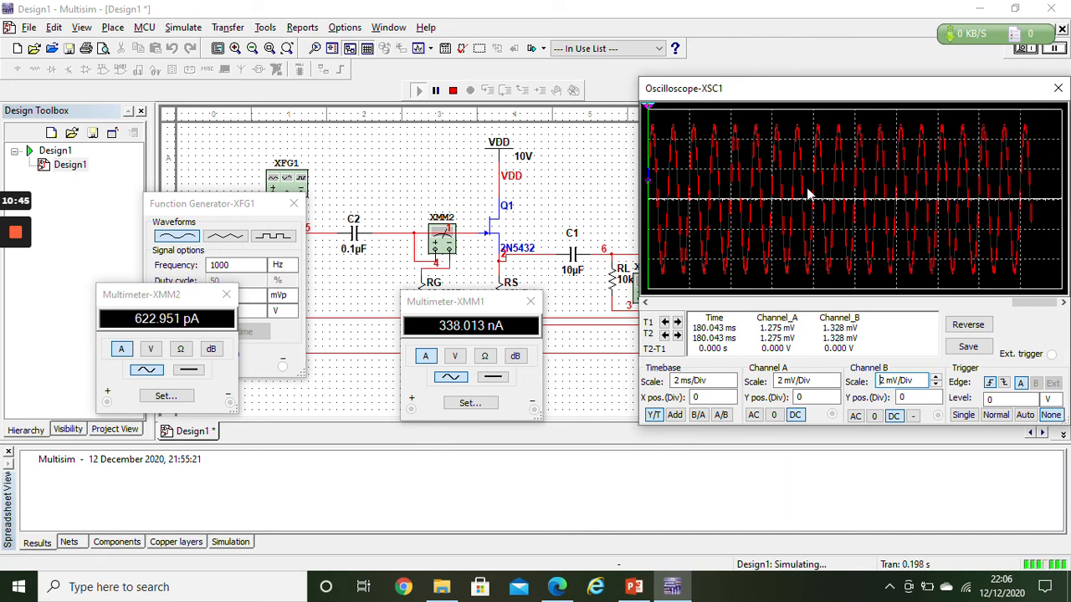
Close the oscilloscope and stop the simulation so that circuit analyses can be started
left_click_drag(926, 91, 684, 91)
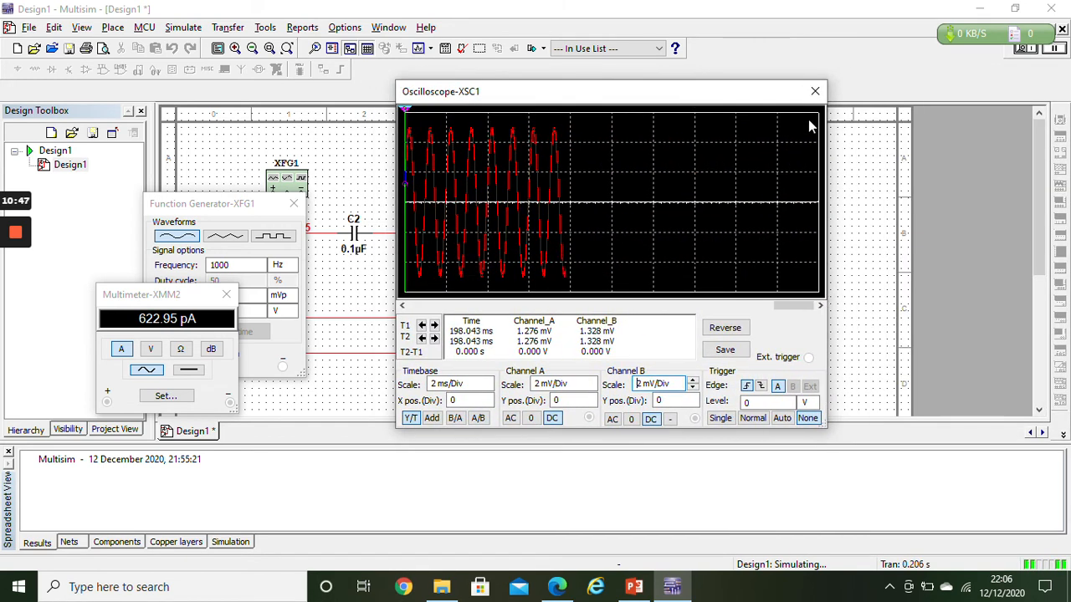
left_click(812, 94)
left_click(183, 27)
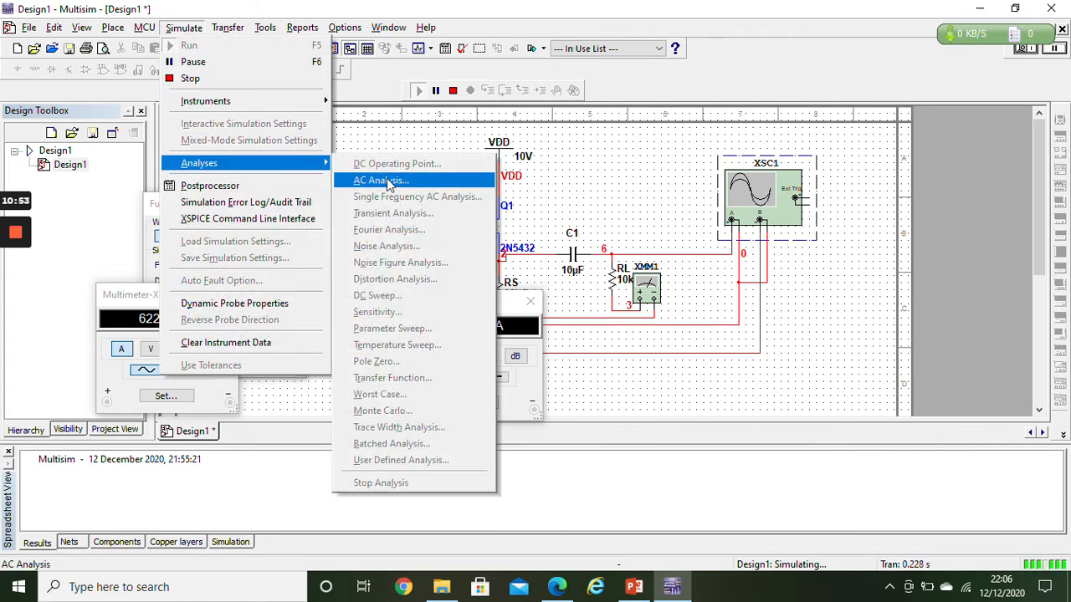
left_click(386, 142)
left_click(452, 90)
Open the AC Analysis setup and set its vertical scale to Decibel and start frequency to 0.1 Hz
left_click(183, 27)
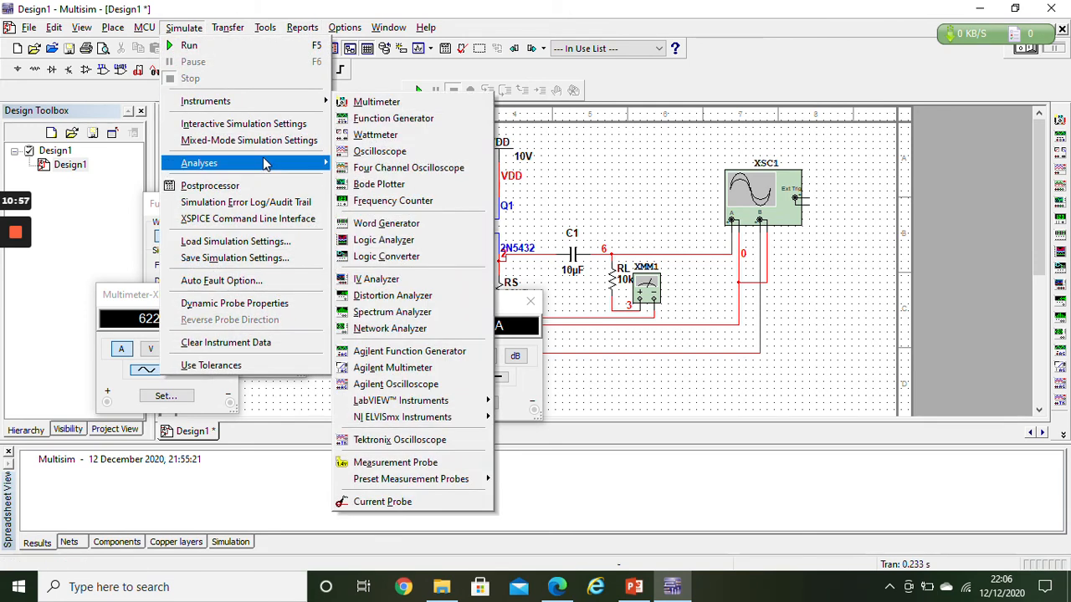
mouse_move(266, 164)
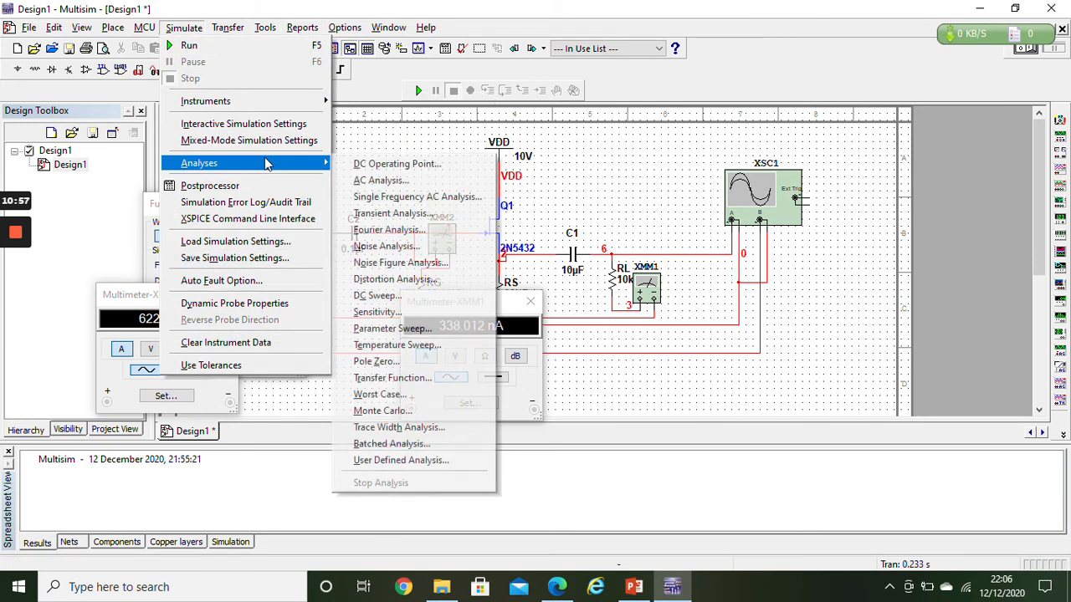
left_click(395, 182)
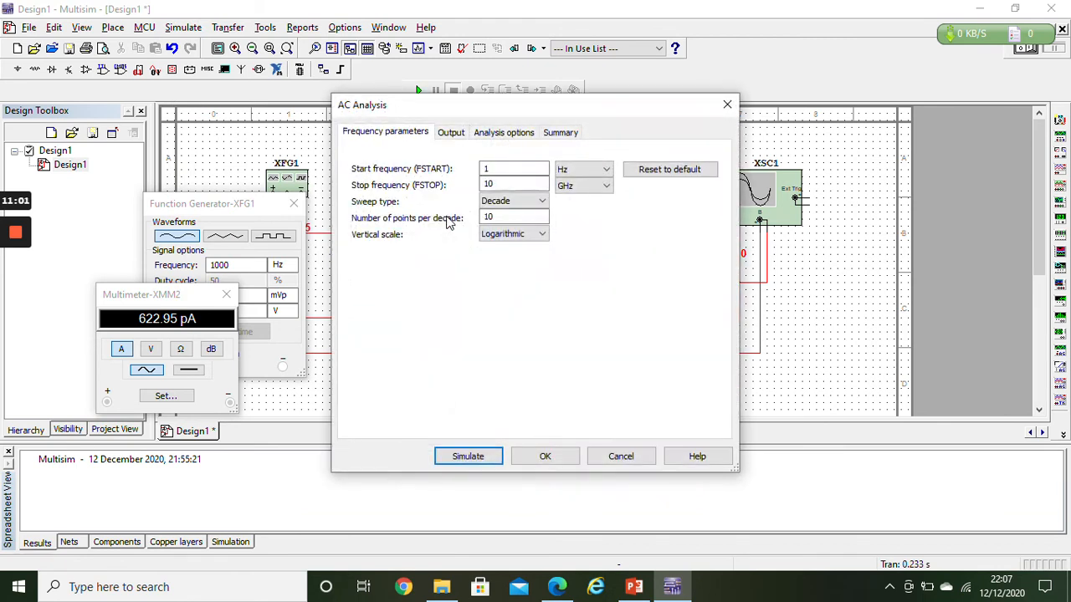
left_click(523, 234)
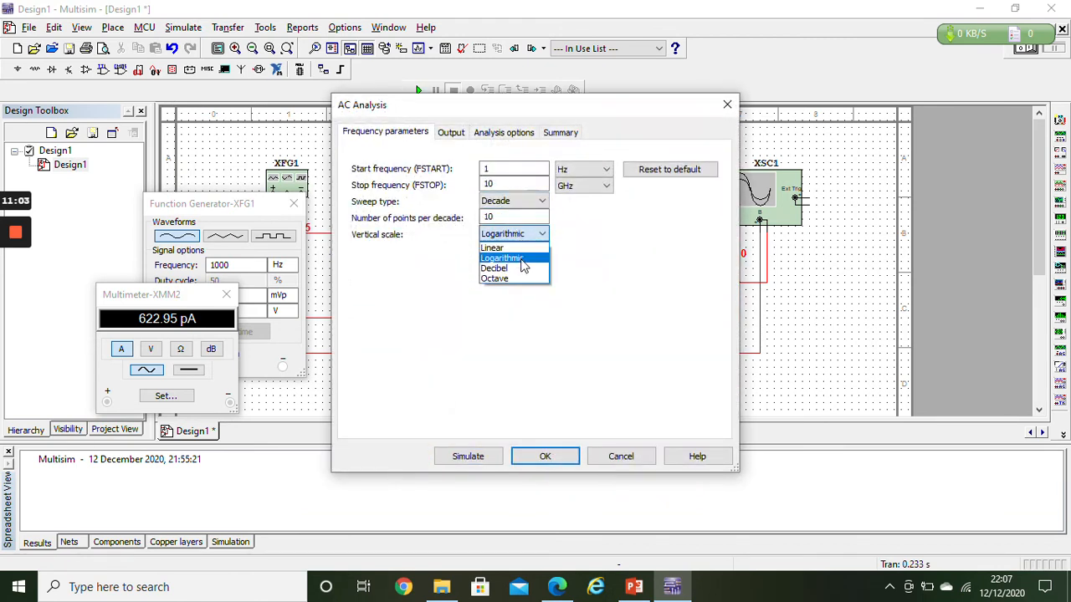
left_click(523, 268)
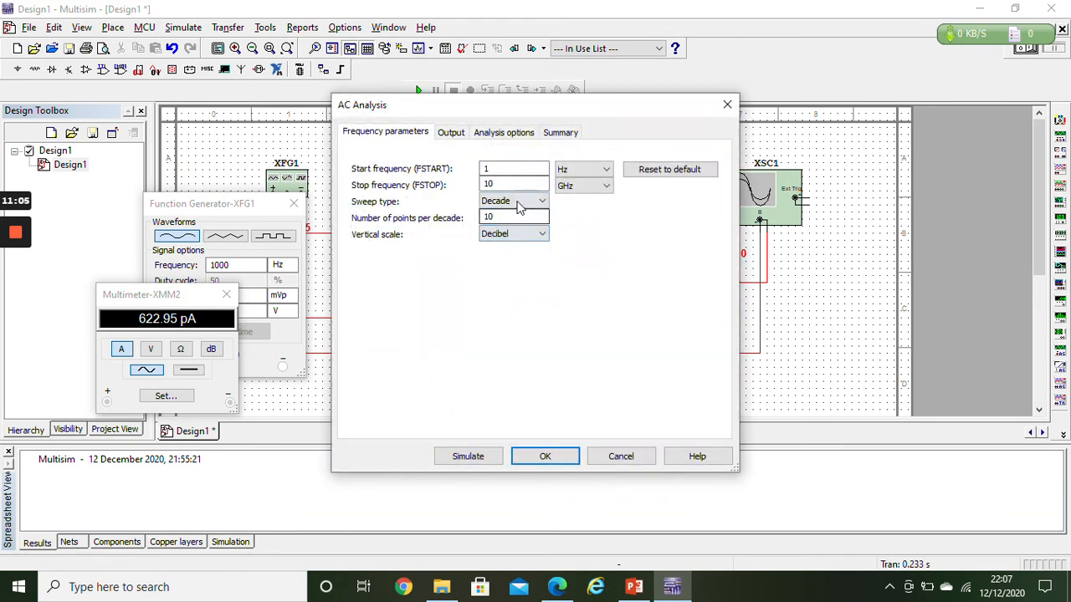
left_click(484, 168)
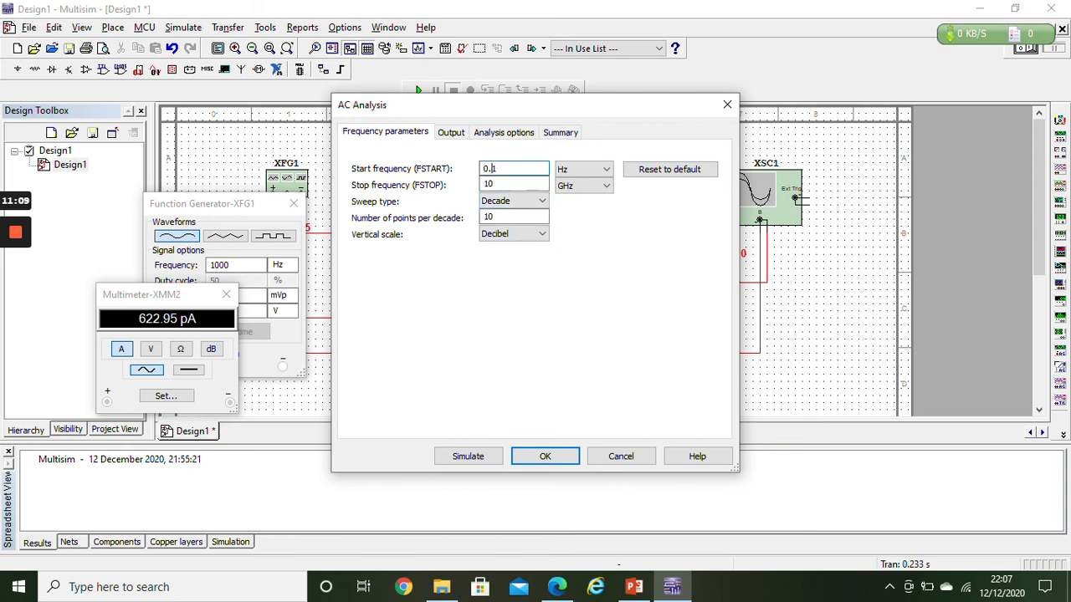
Add the output node voltage V(6) as the variable for the AC analysis and simulate it
left_click(450, 131)
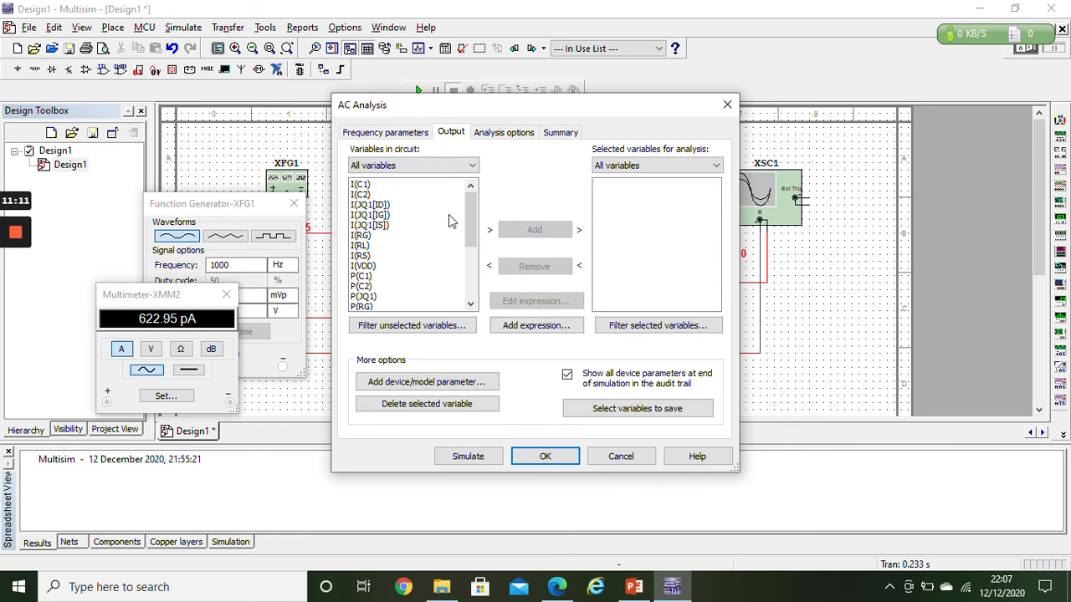
left_click_drag(496, 113, 852, 123)
left_click_drag(826, 232, 830, 287)
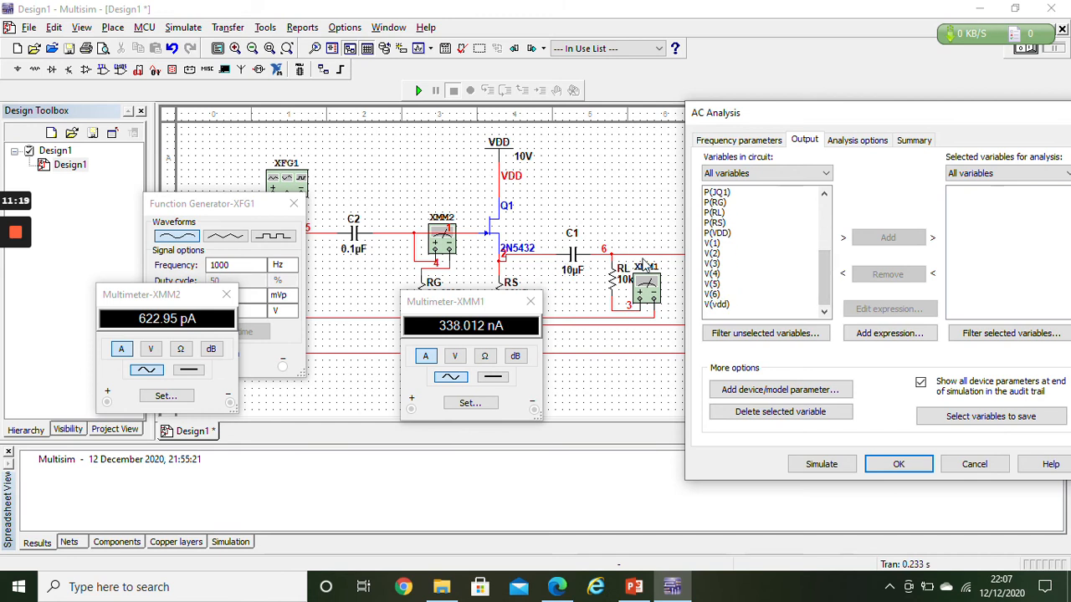
left_click(720, 294)
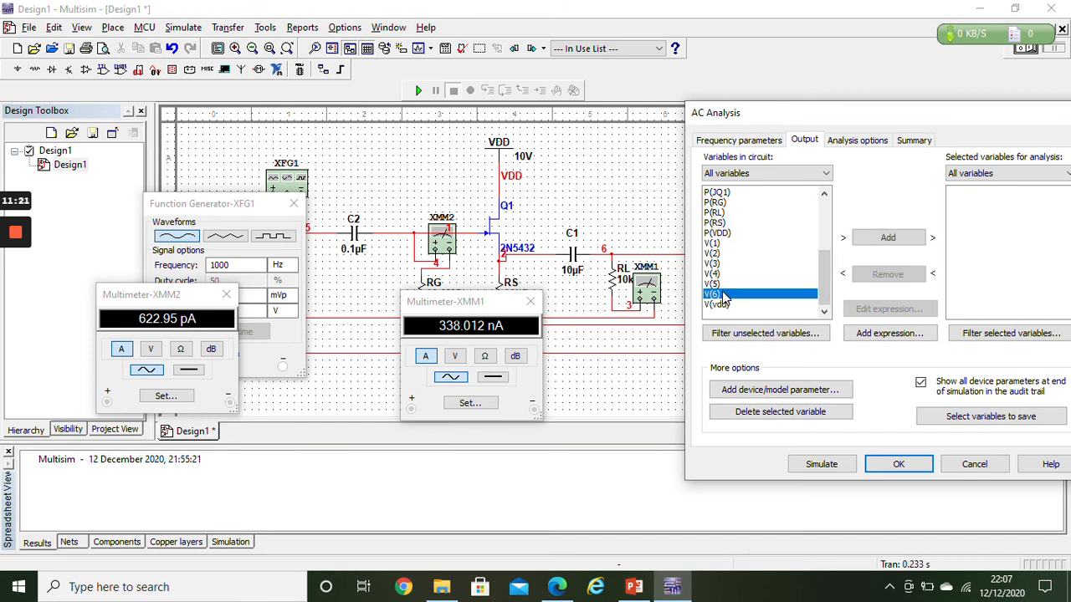
left_click(887, 237)
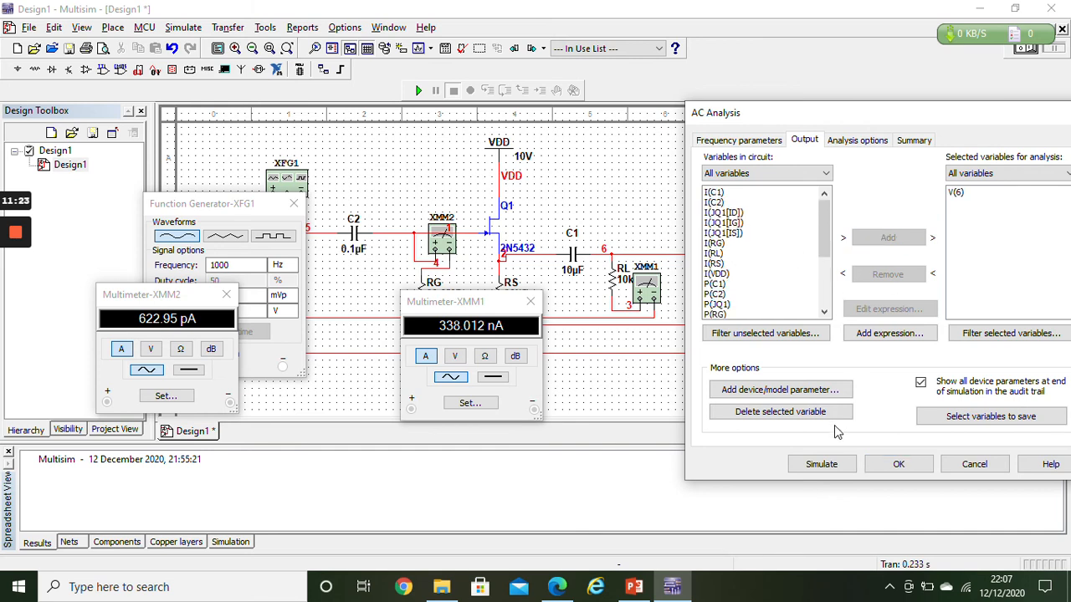
left_click(831, 464)
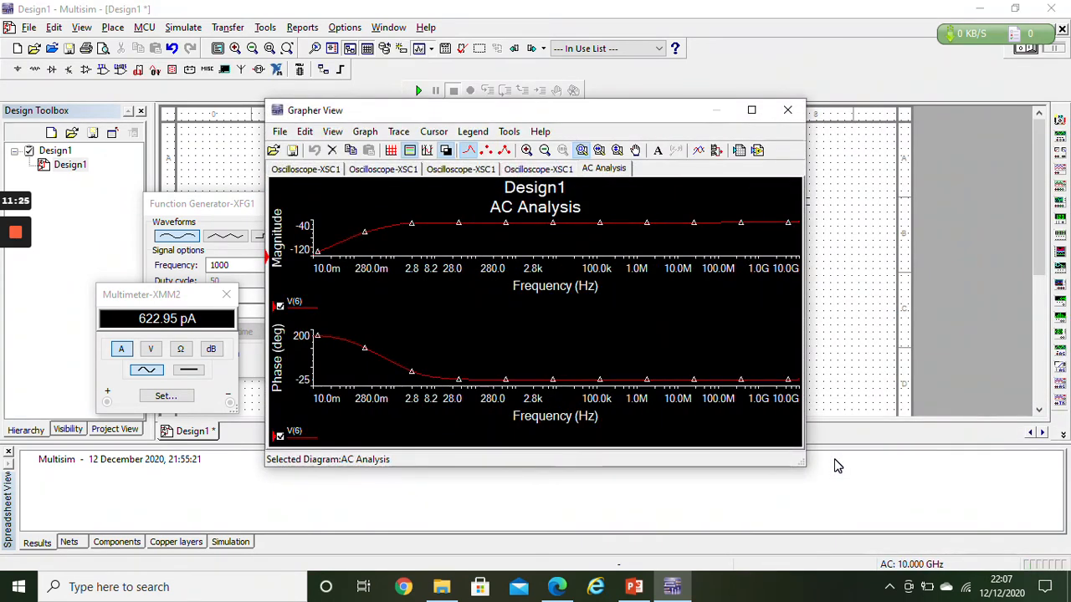
Switch the AC Analysis plot to a white background and close the graph window after viewing the response
left_click(777, 379)
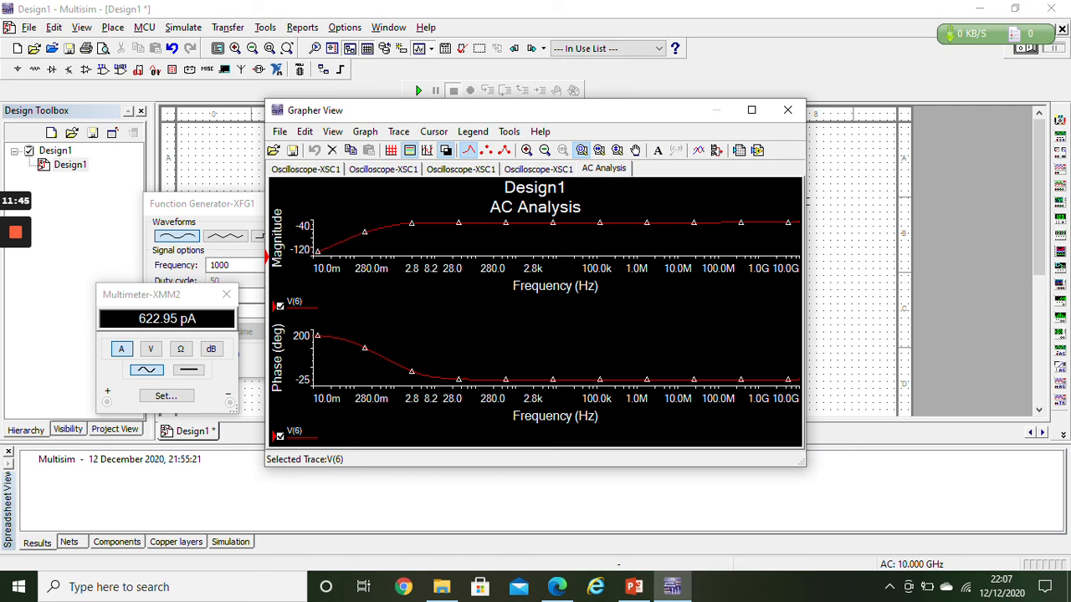
left_click(365, 132)
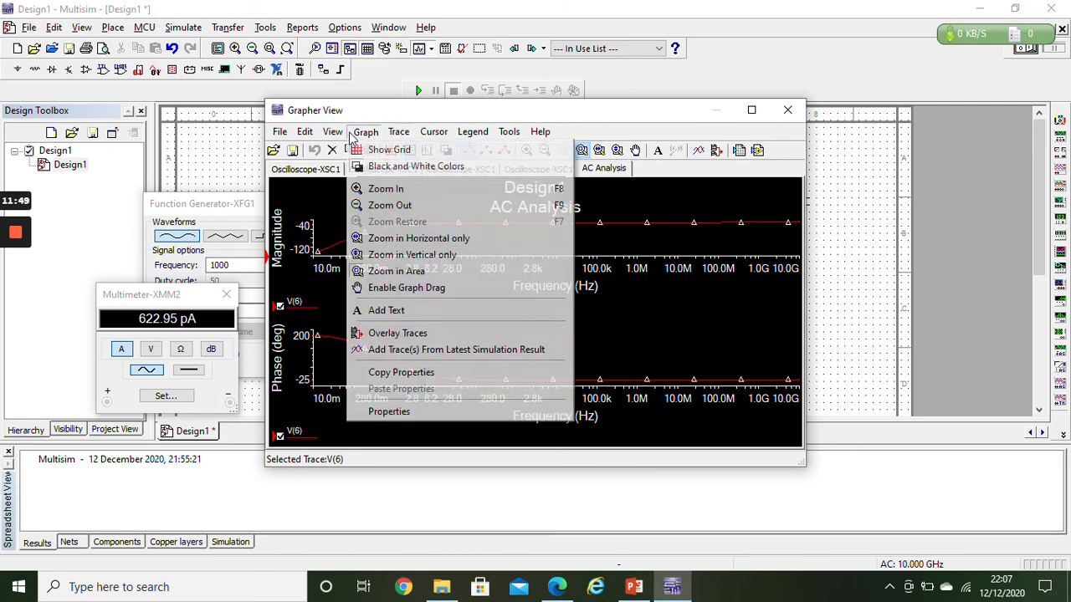
left_click(388, 167)
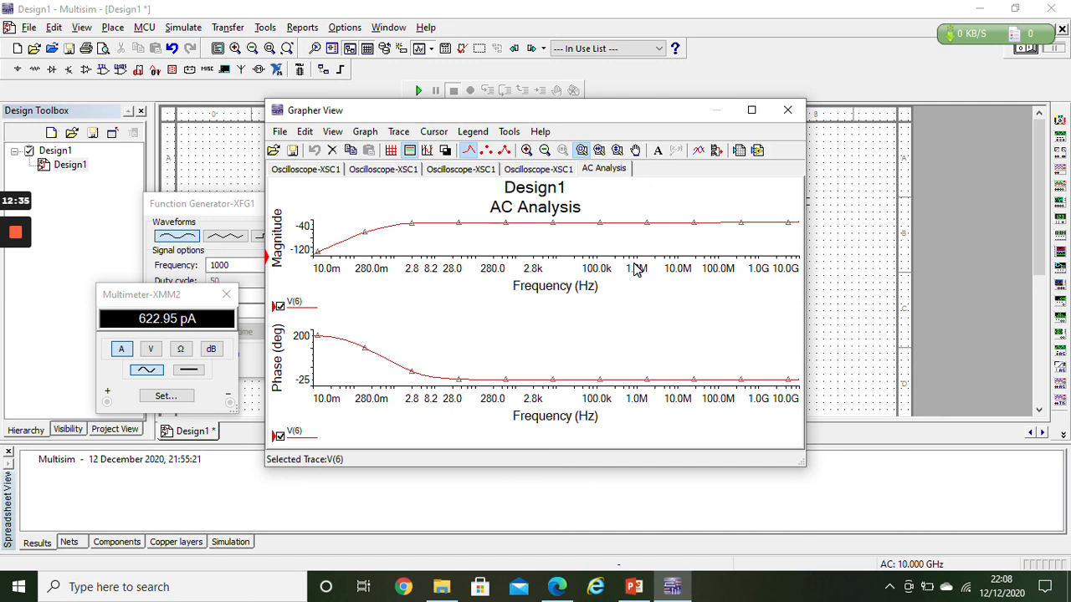
left_click(786, 117)
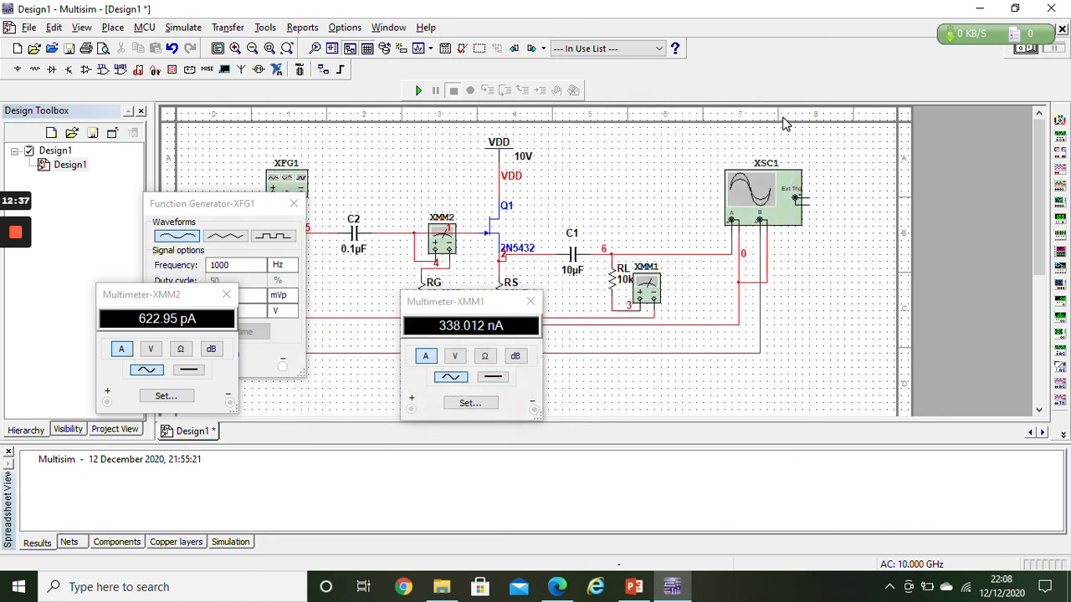